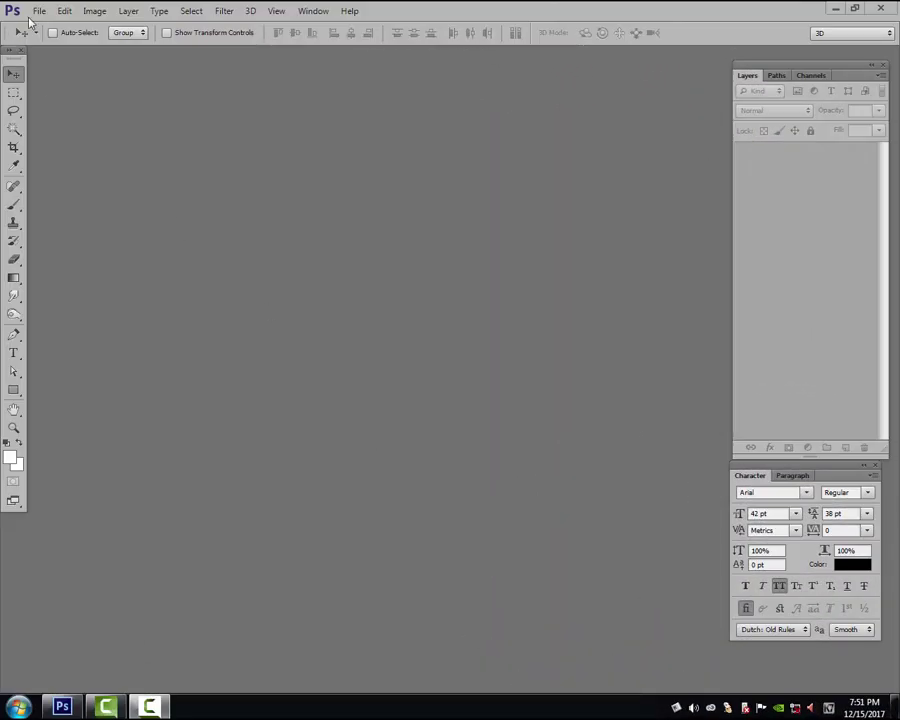
Create Untitled-1 at 12 × 8 inches, 300 pixels/inch, RGB, with a white background.
click(38, 11)
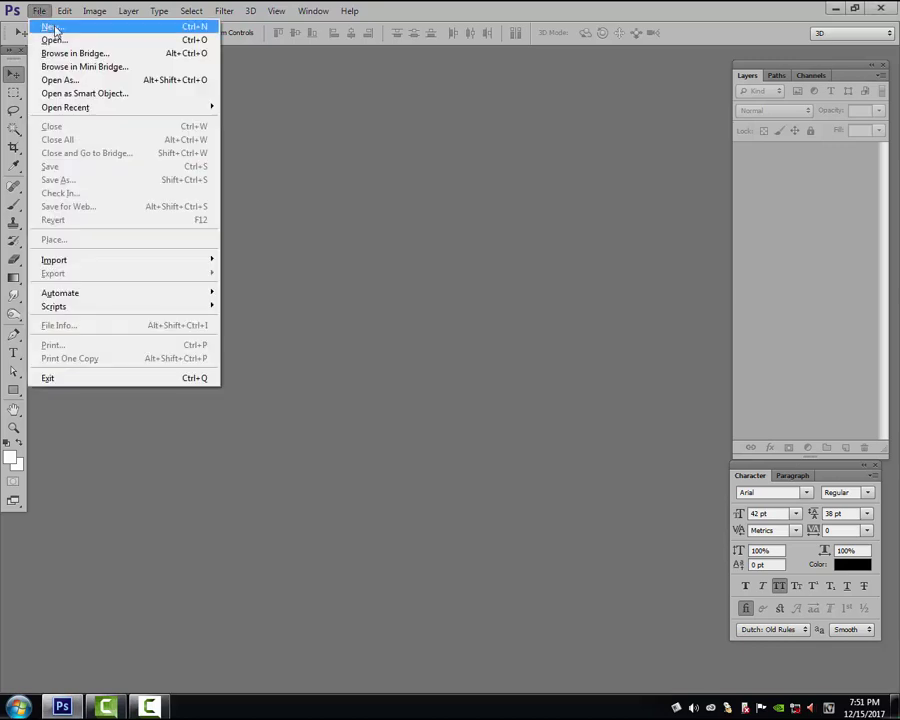
click(52, 26)
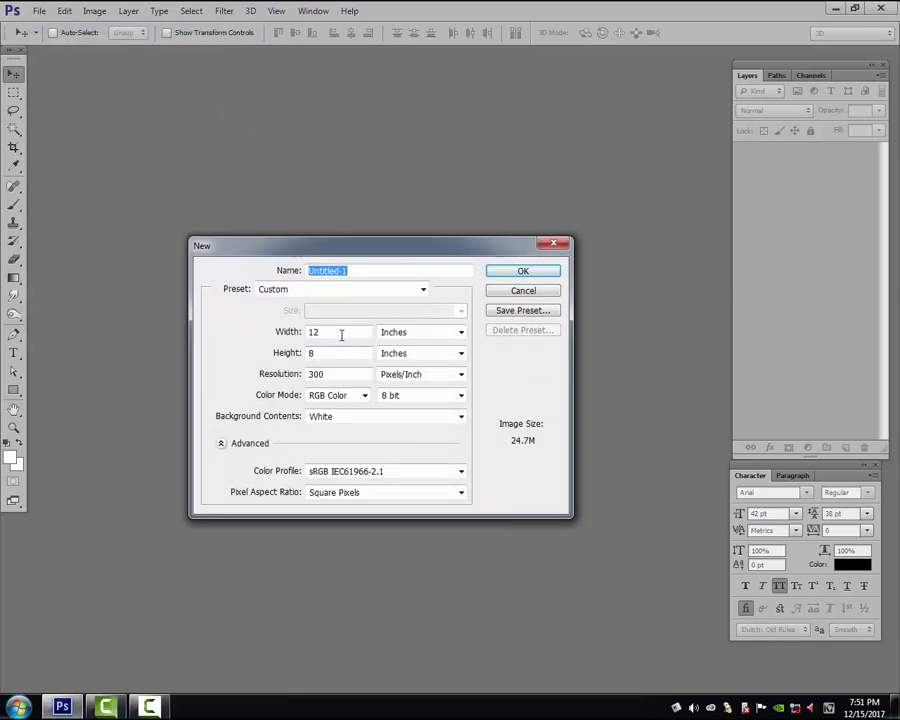
double_click(340, 333)
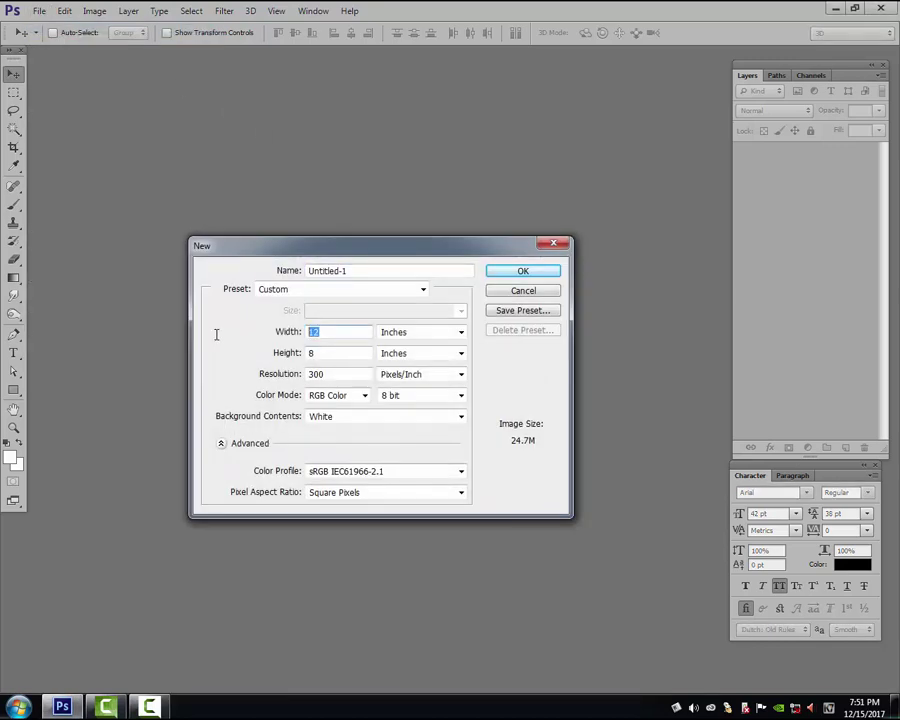
double_click(315, 354)
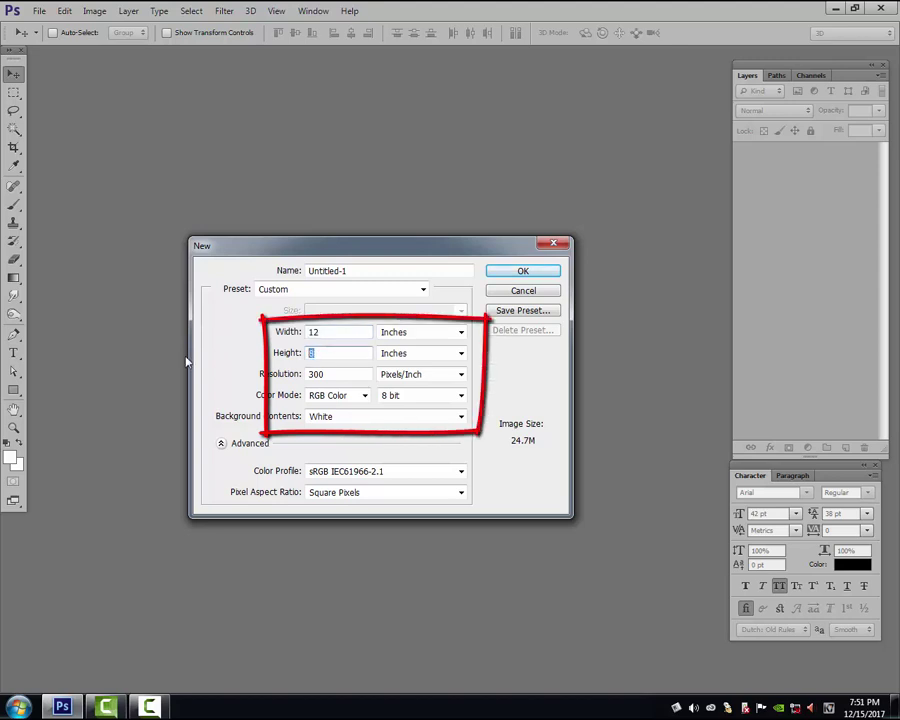
click(530, 274)
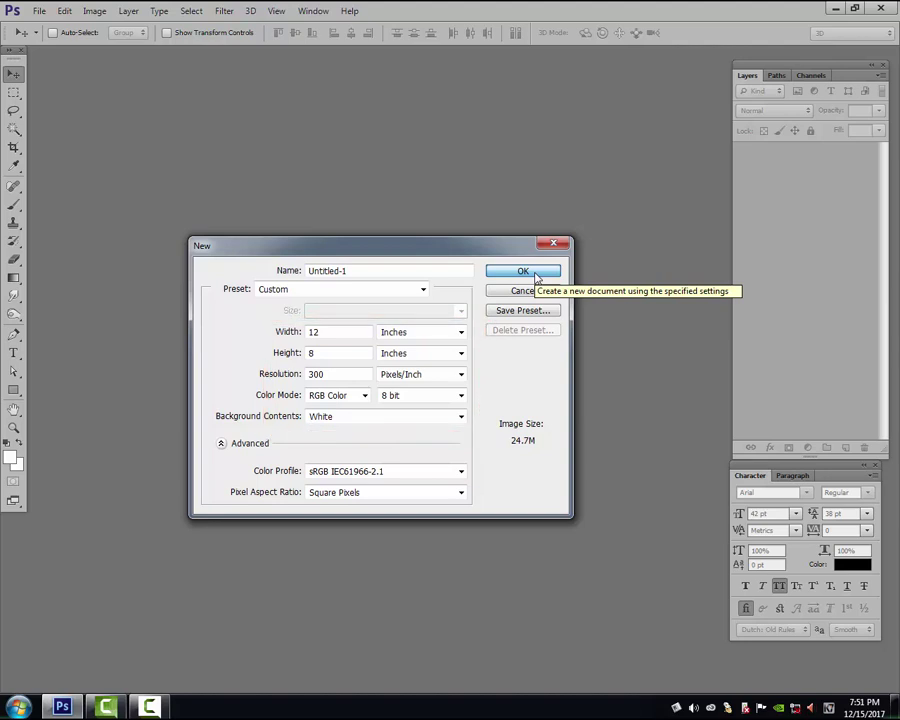
click(524, 272)
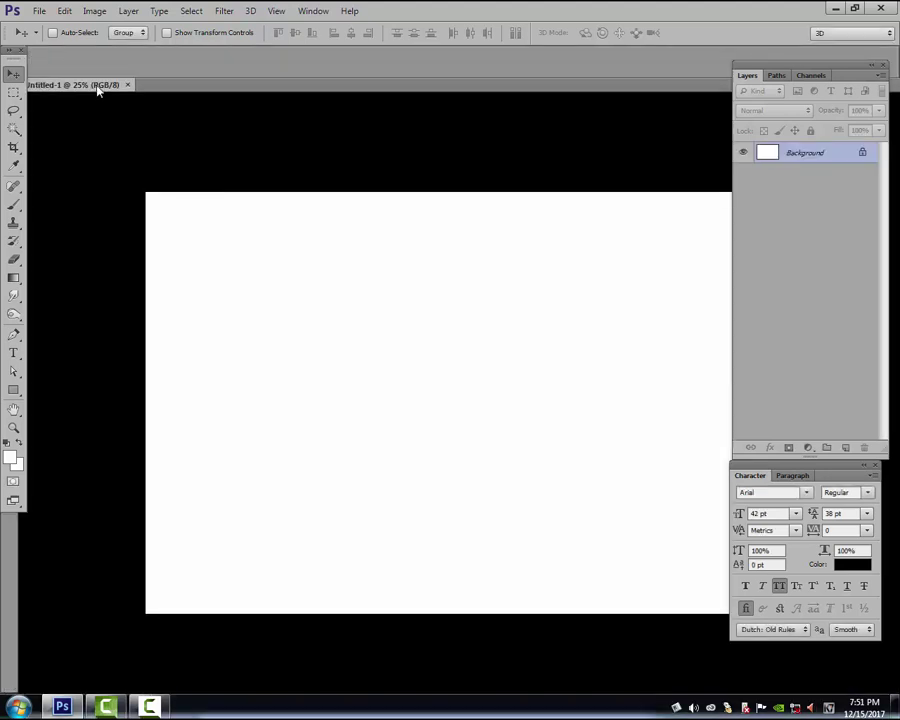
Float the document in its own window and show the grid.
drag(98, 89, 100, 77)
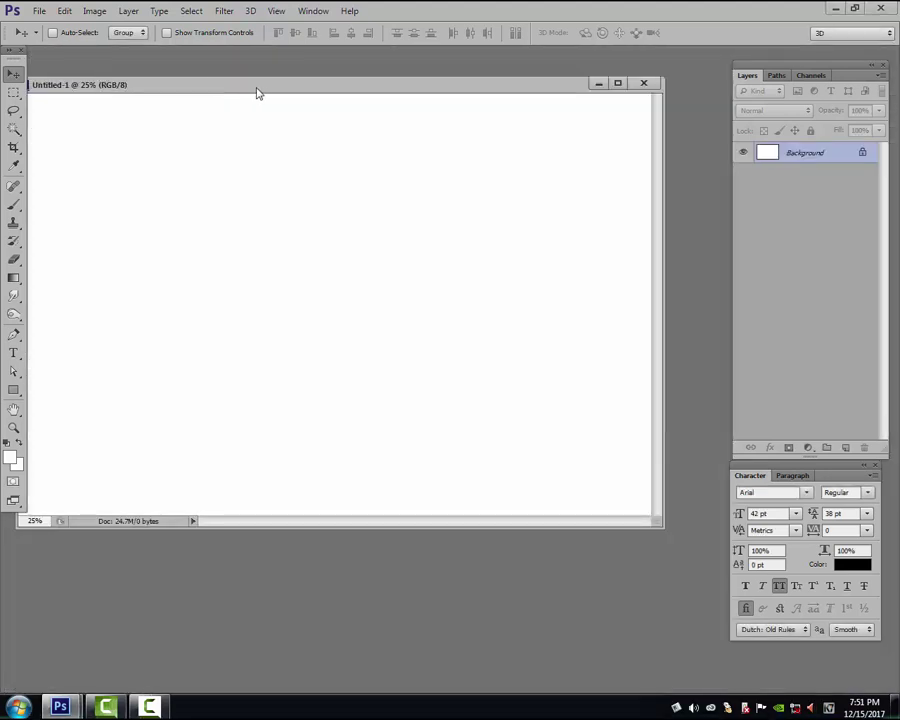
drag(250, 90, 278, 99)
click(275, 11)
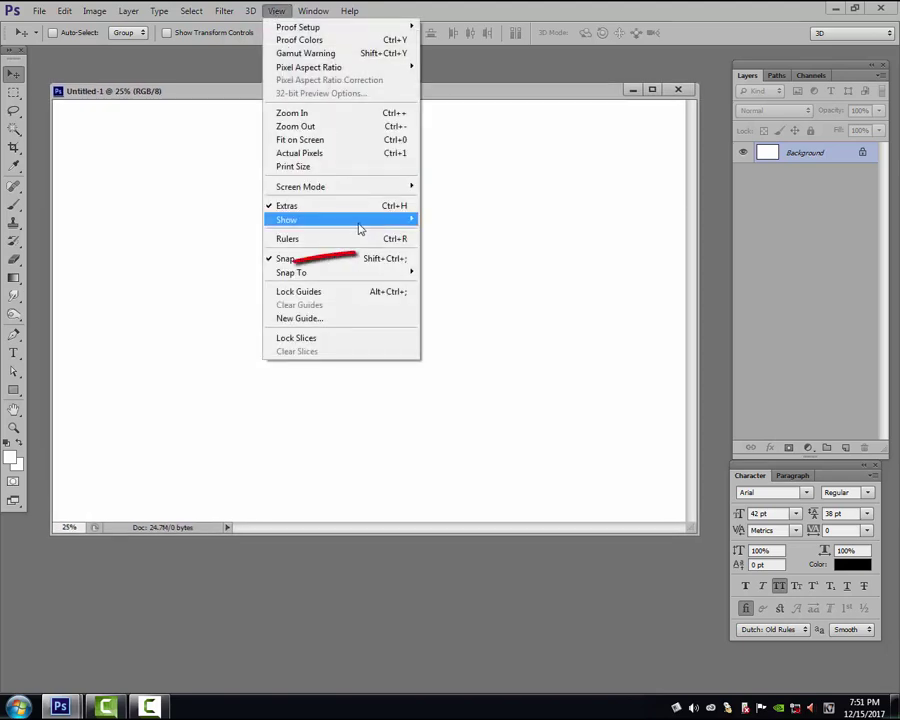
mouse_move(340, 219)
click(447, 262)
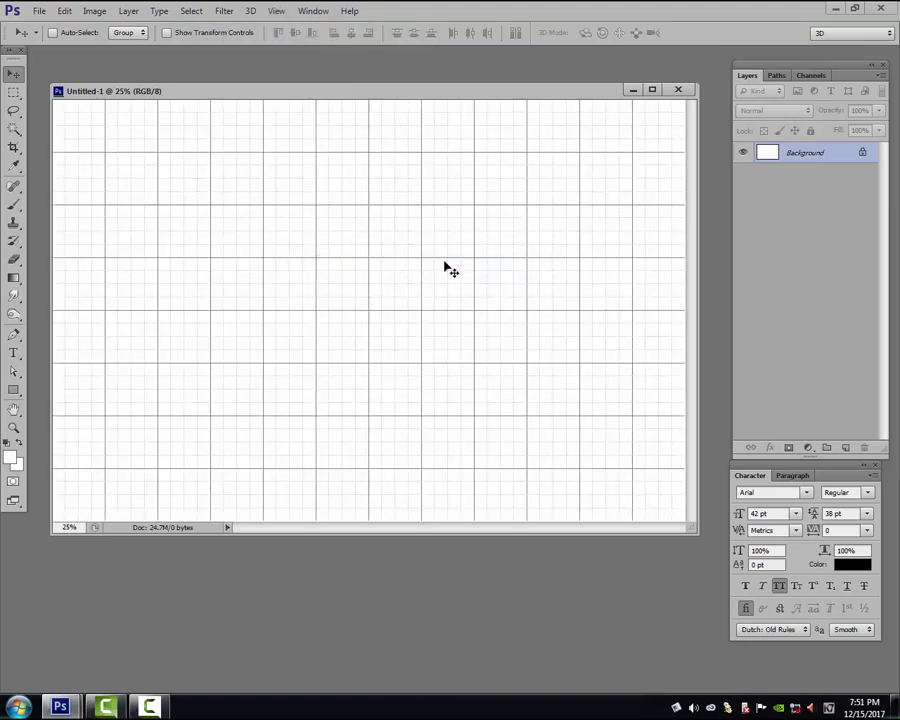
Show rulers and drag vertical and horizontal guides to the canvas centre.
key(ctrl+r)
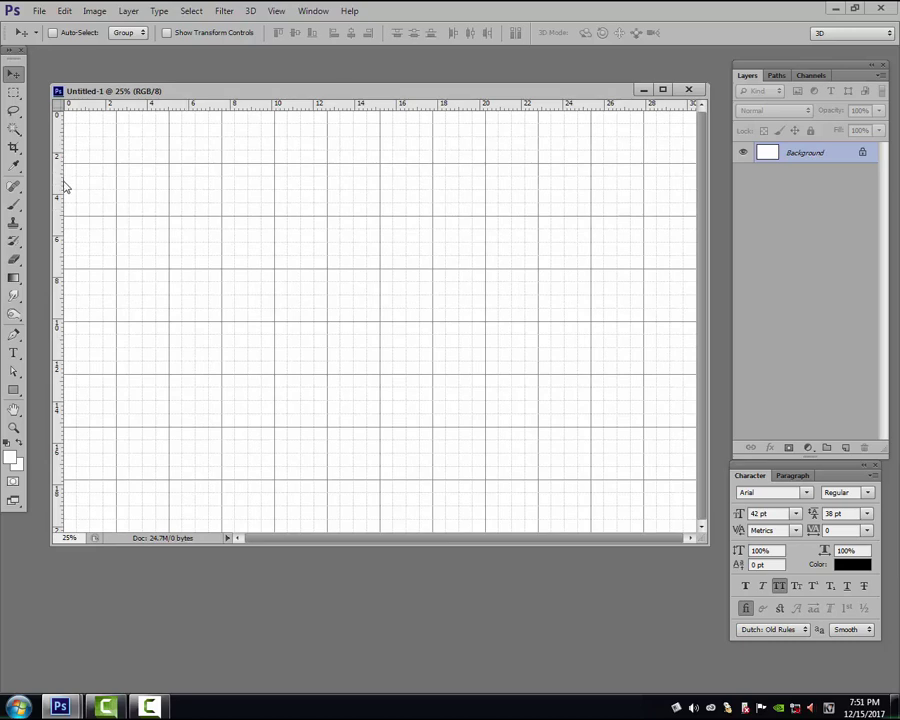
drag(58, 208, 381, 209)
drag(423, 110, 418, 320)
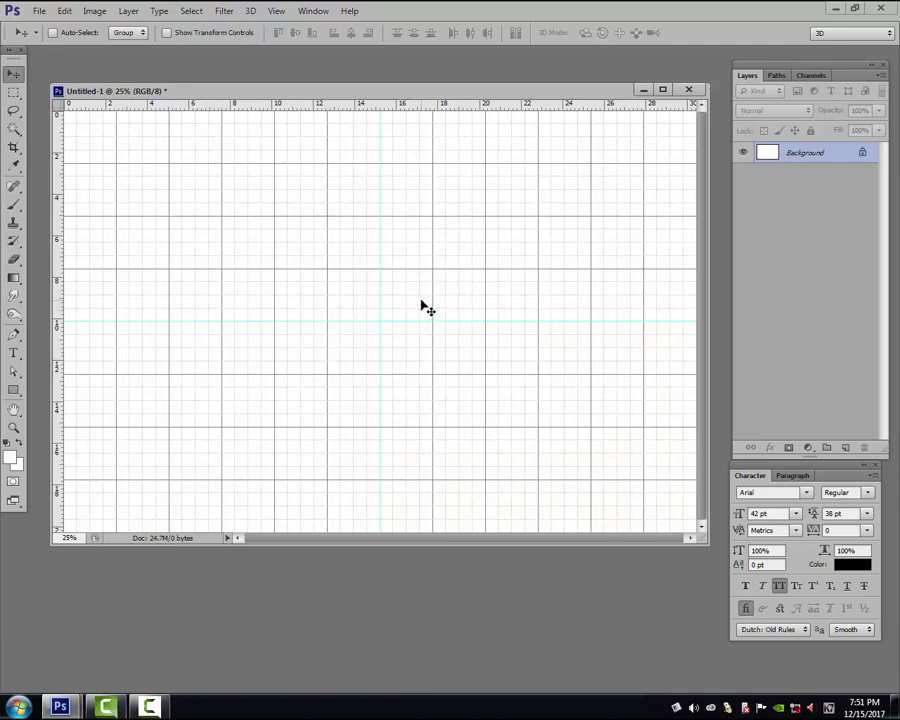
key(m)
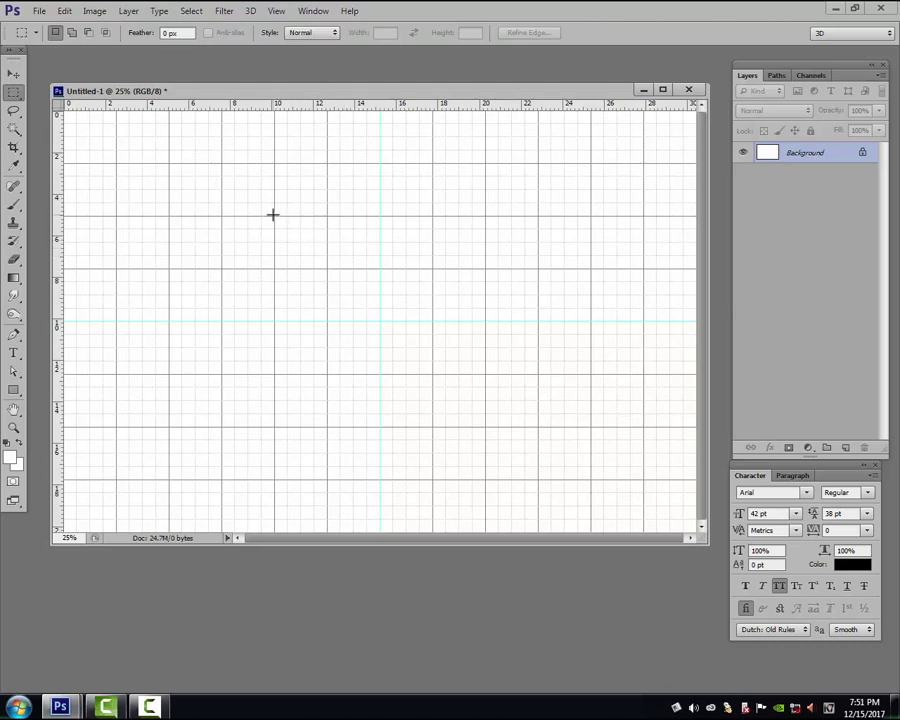
drag(272, 214, 410, 326)
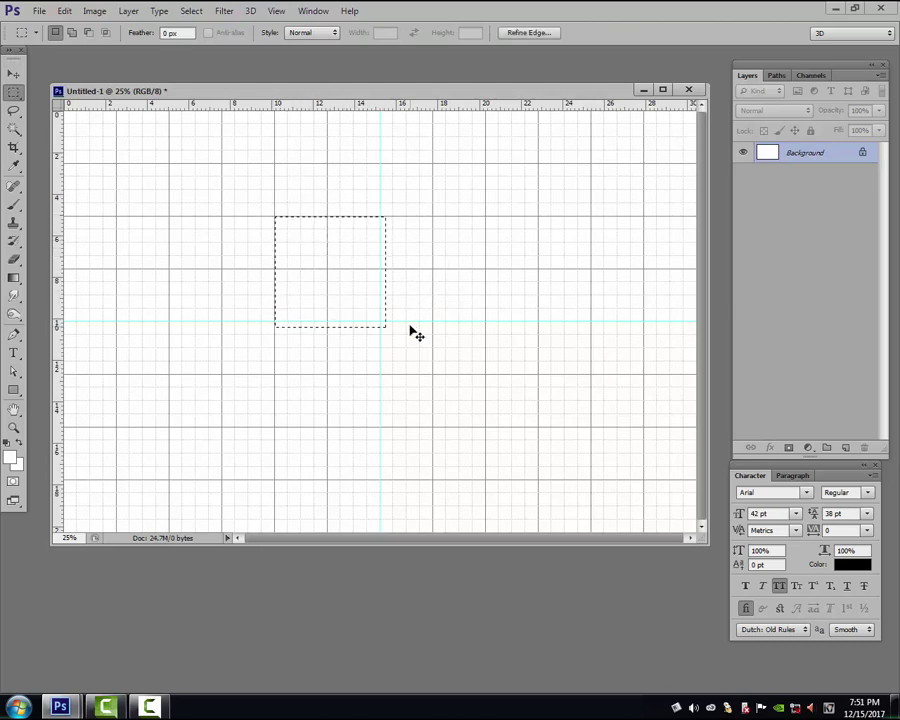
key(ctrl+d)
right_click(22, 94)
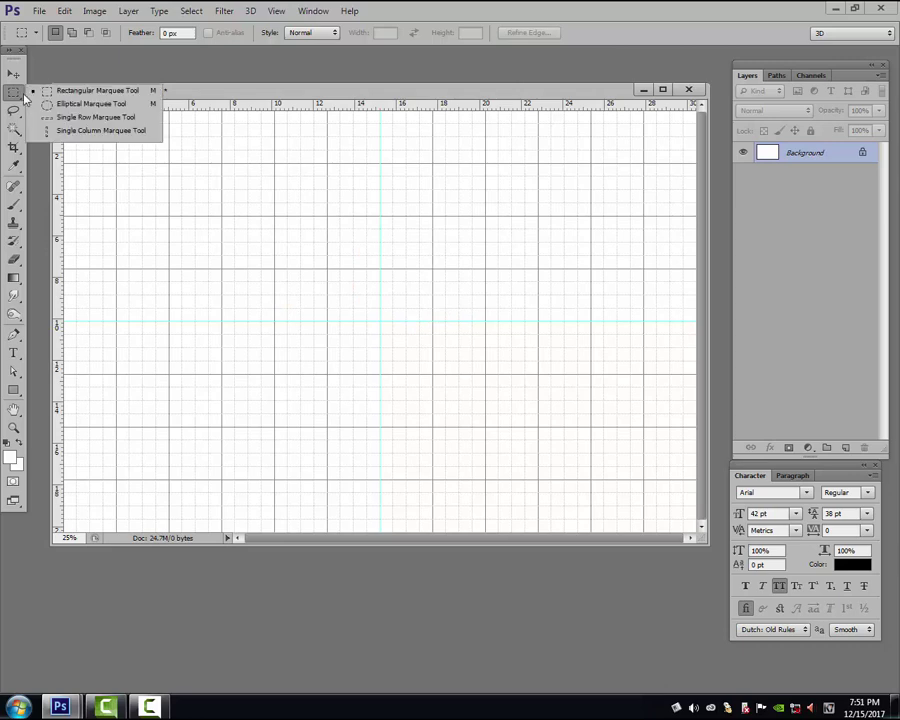
click(60, 76)
drag(269, 222, 526, 425)
key(alt+s)
key(t)
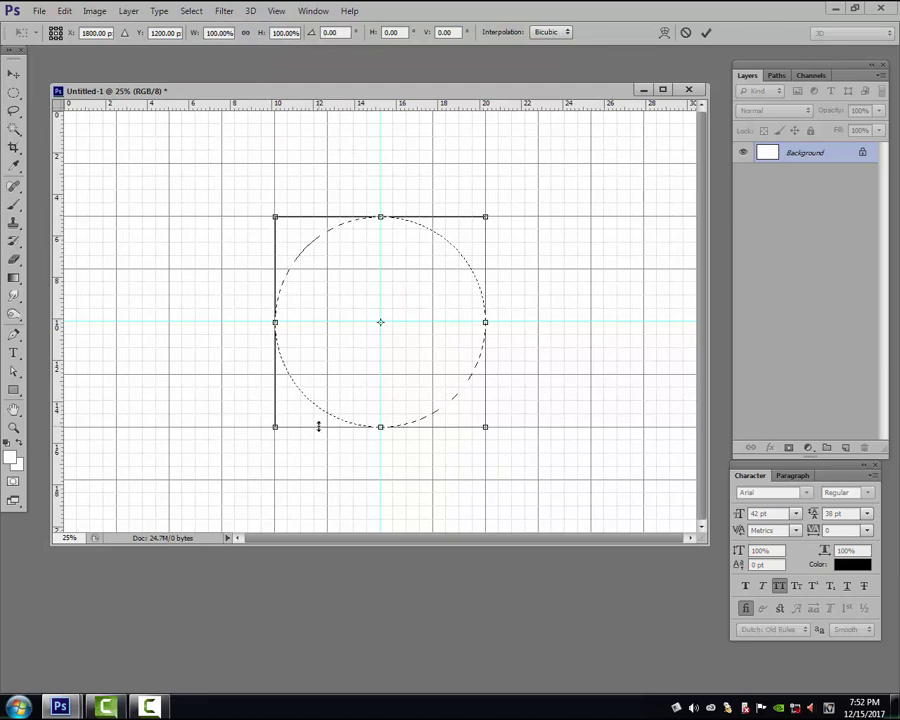
key(Return)
key(ctrl+d)
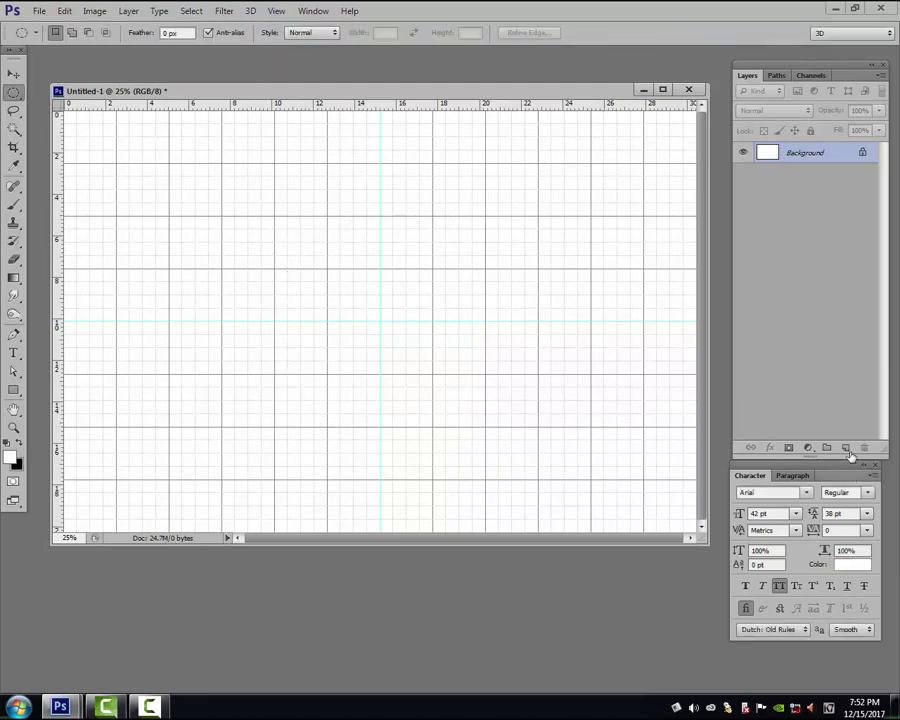
On new Layer 1, fill a guide-centred circular selection with black, then deselect.
click(846, 449)
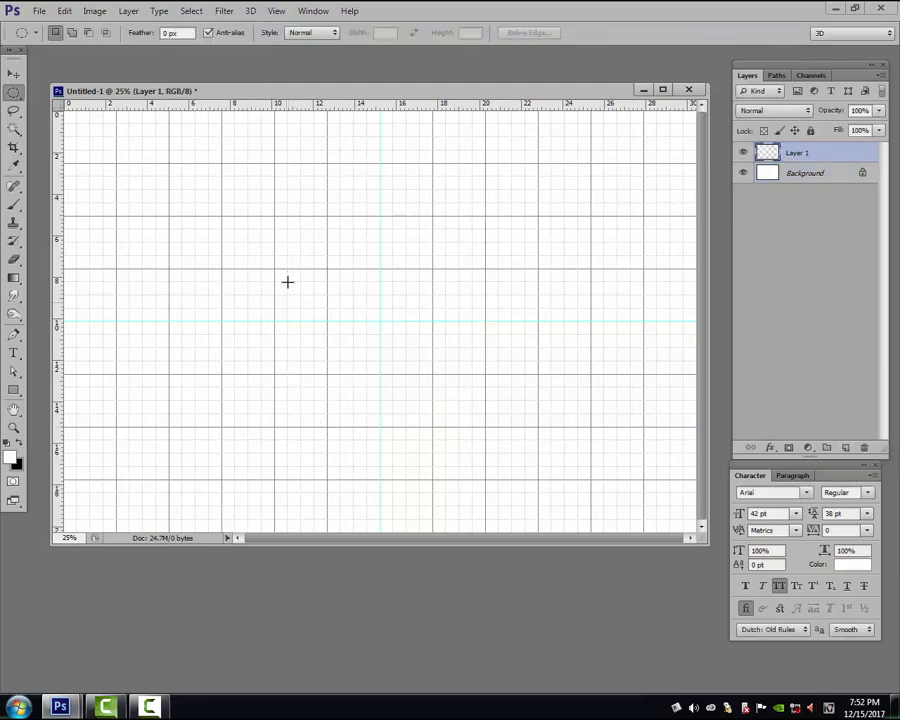
drag(275, 214, 485, 434)
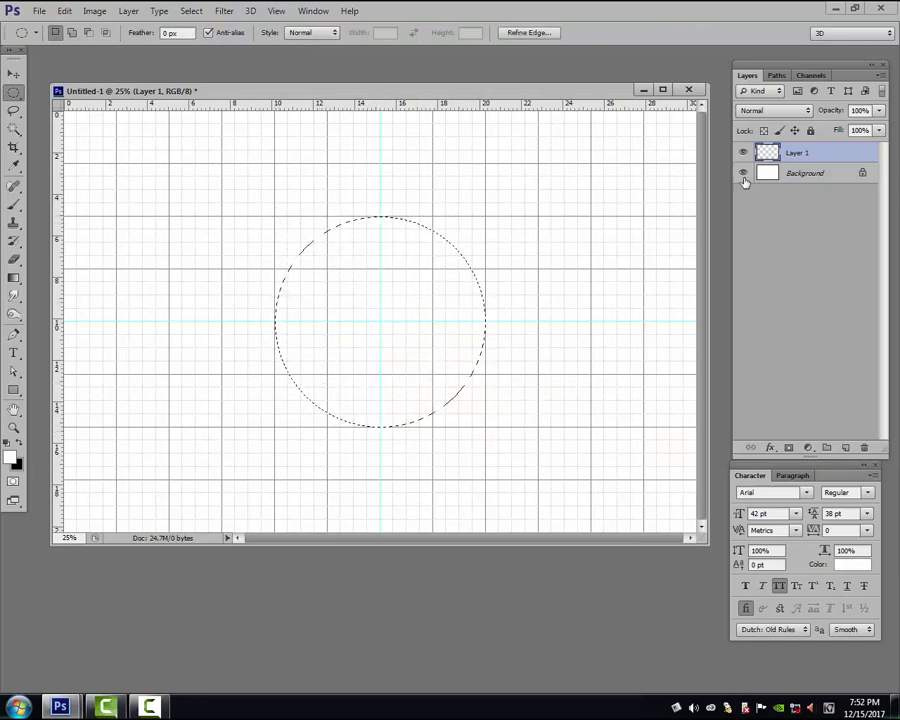
key(i)
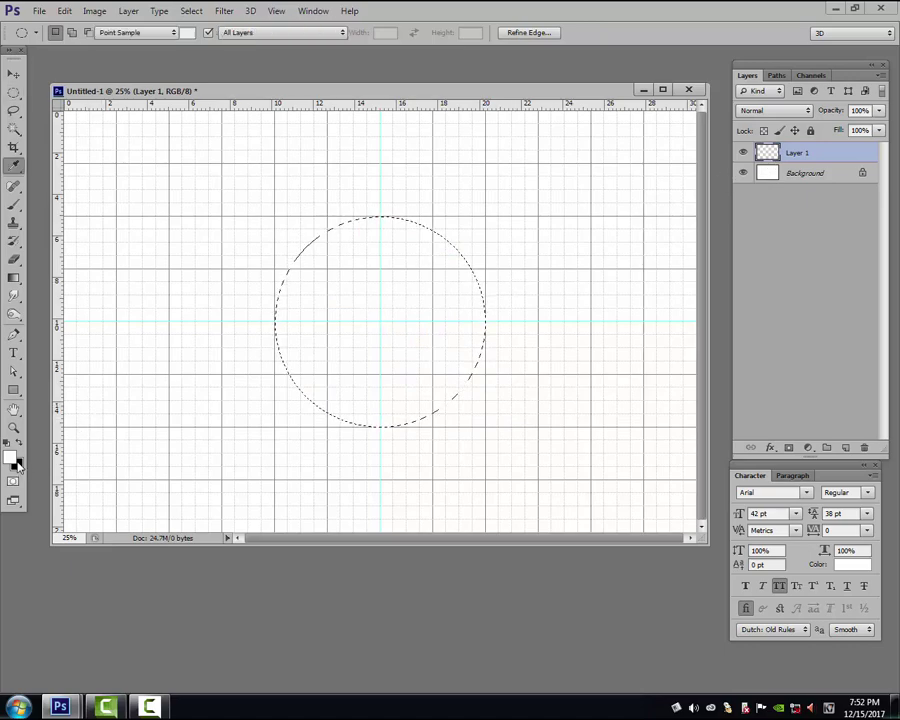
click(17, 462)
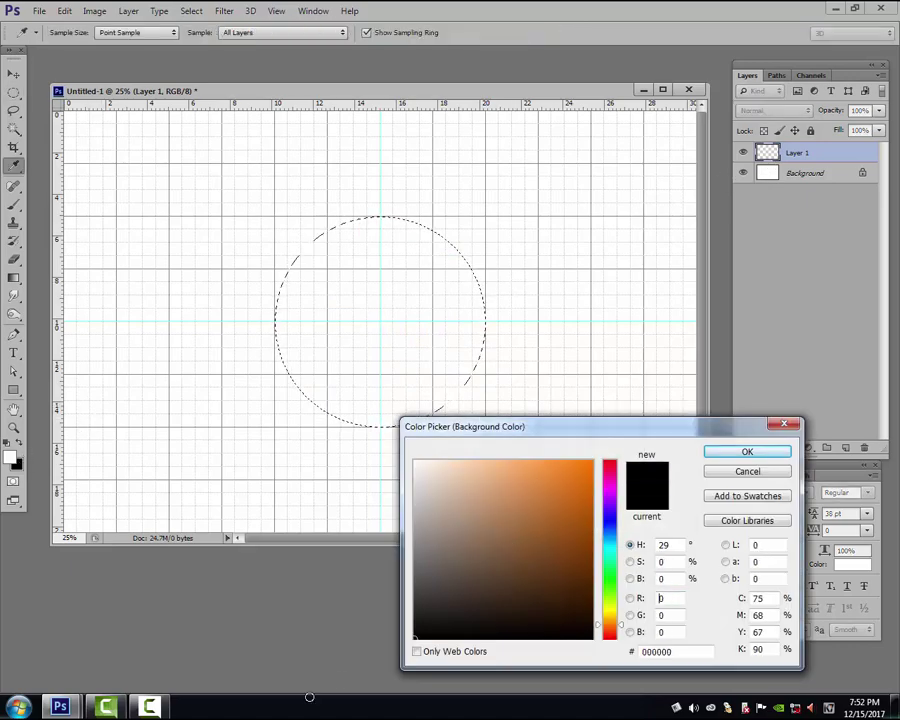
key(ctrl+BackSpace)
click(747, 452)
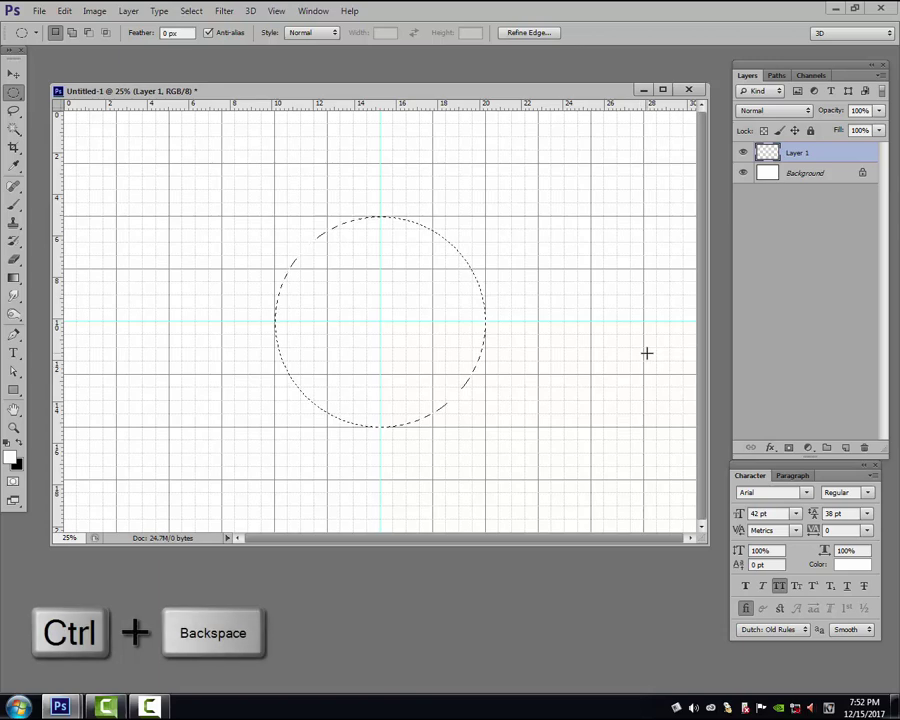
key(ctrl+BackSpace)
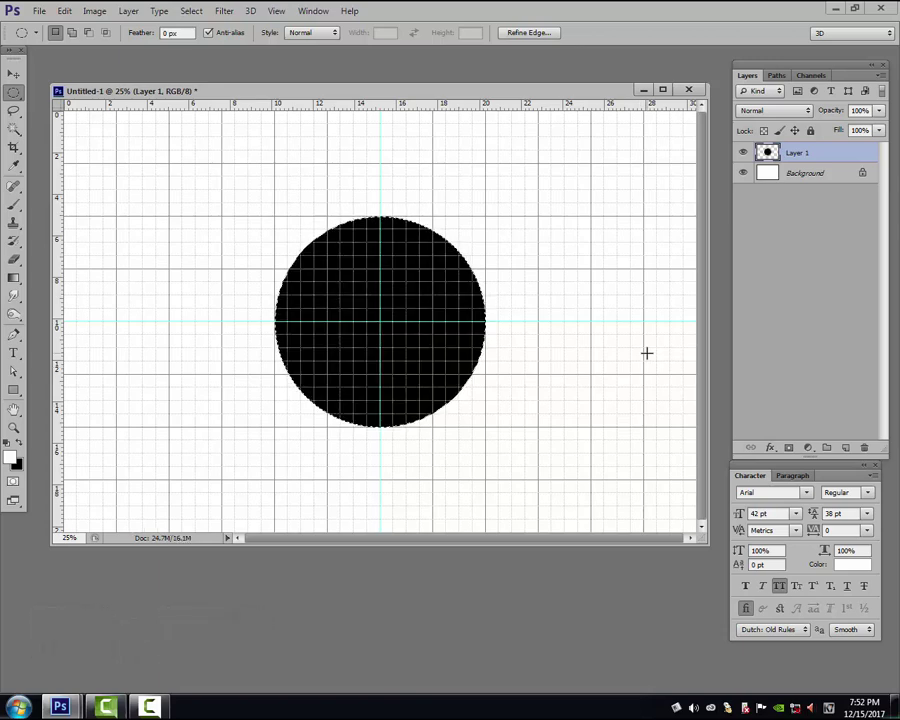
key(ctrl+d)
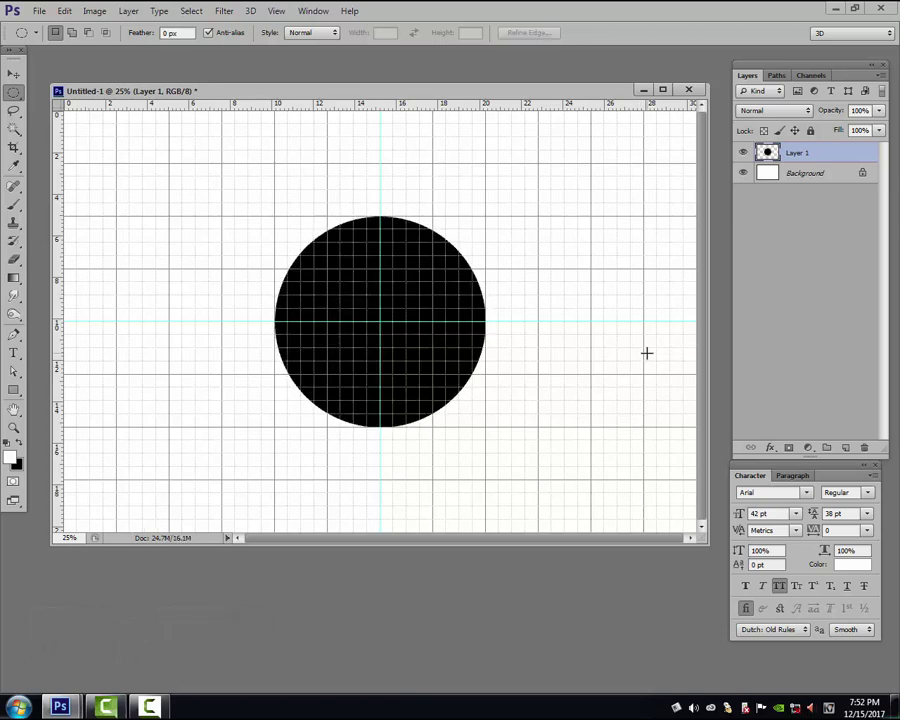
Select a tall narrow rectangle inside the circle and add Layer 2.
right_click(13, 93)
click(97, 90)
drag(381, 242, 419, 400)
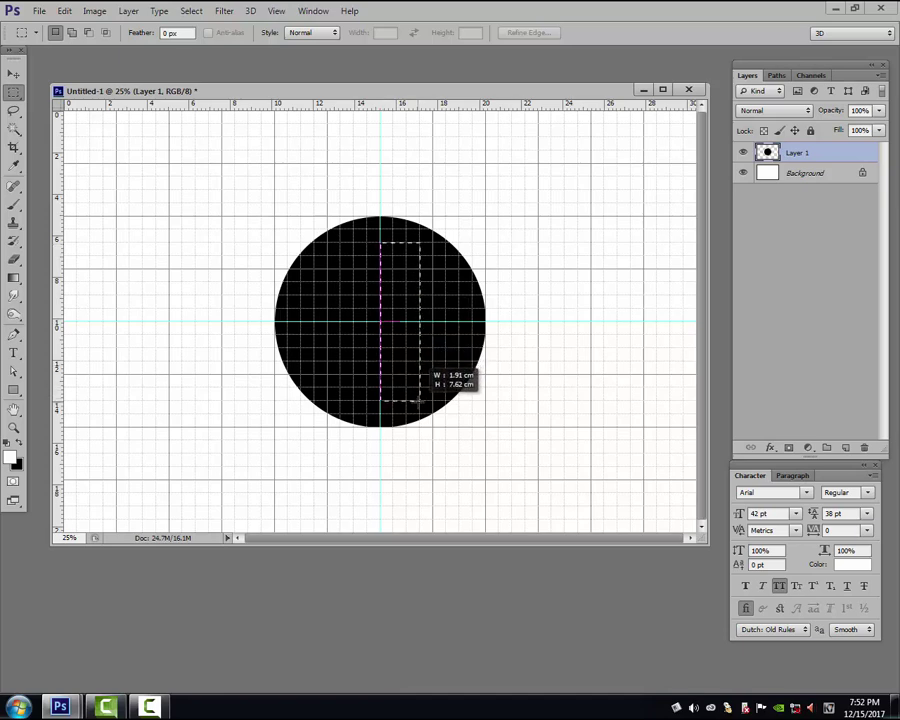
drag(419, 400, 419, 400)
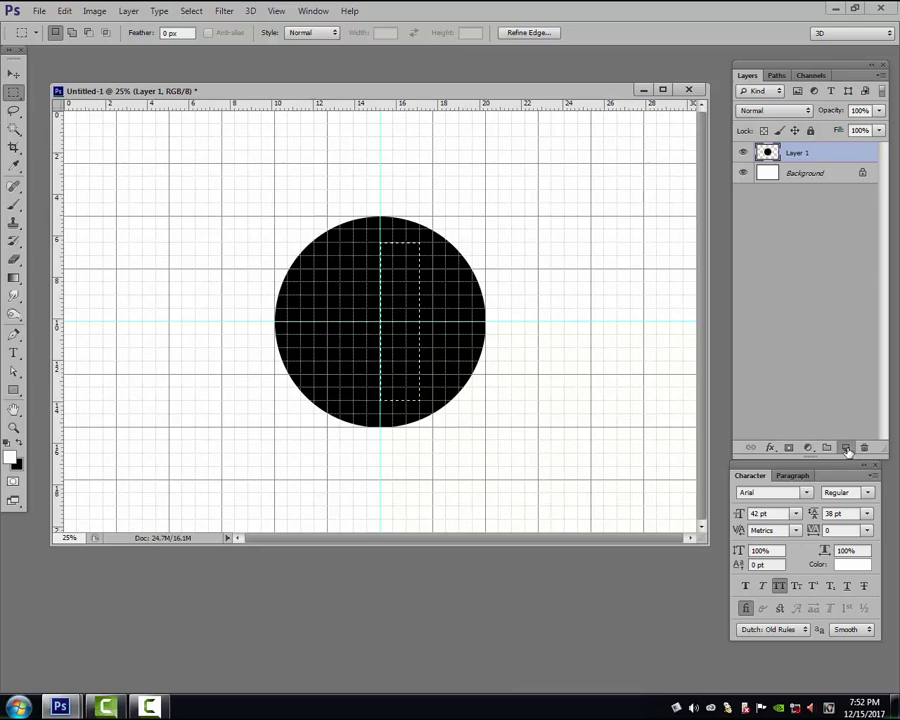
key(ctrl+shift+alt+n)
Set white as the background colour and fill the bar selection with white.
key(i)
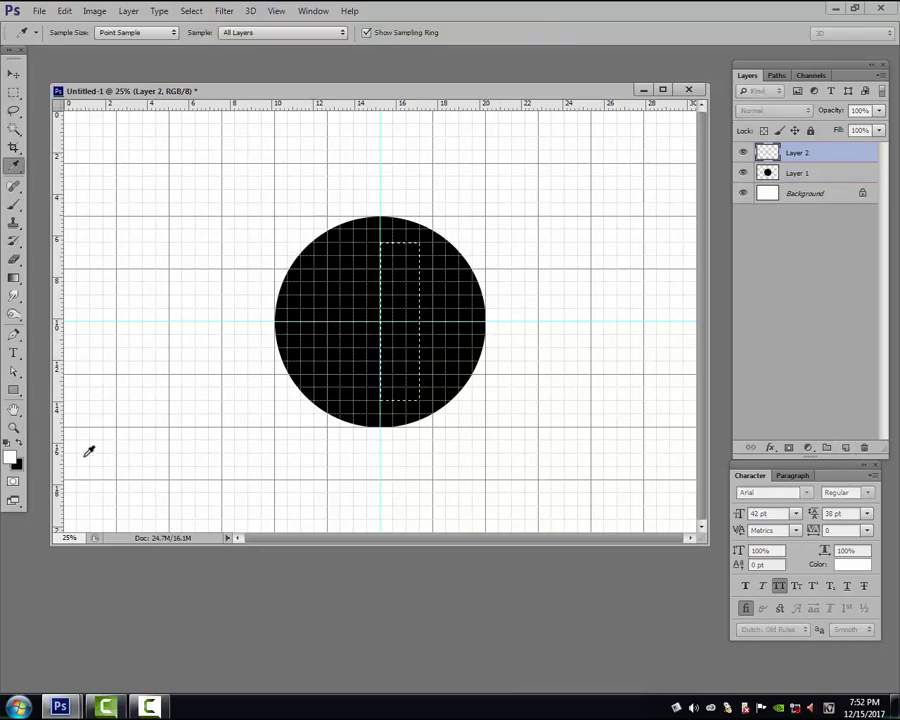
click(10, 456)
key(Escape)
key(m)
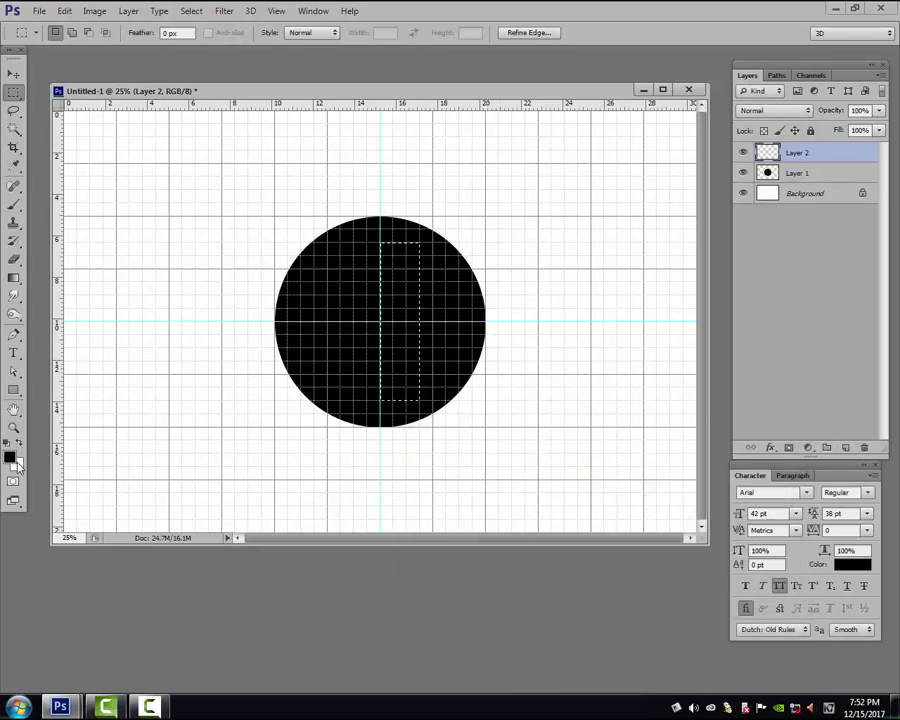
key(i)
click(17, 463)
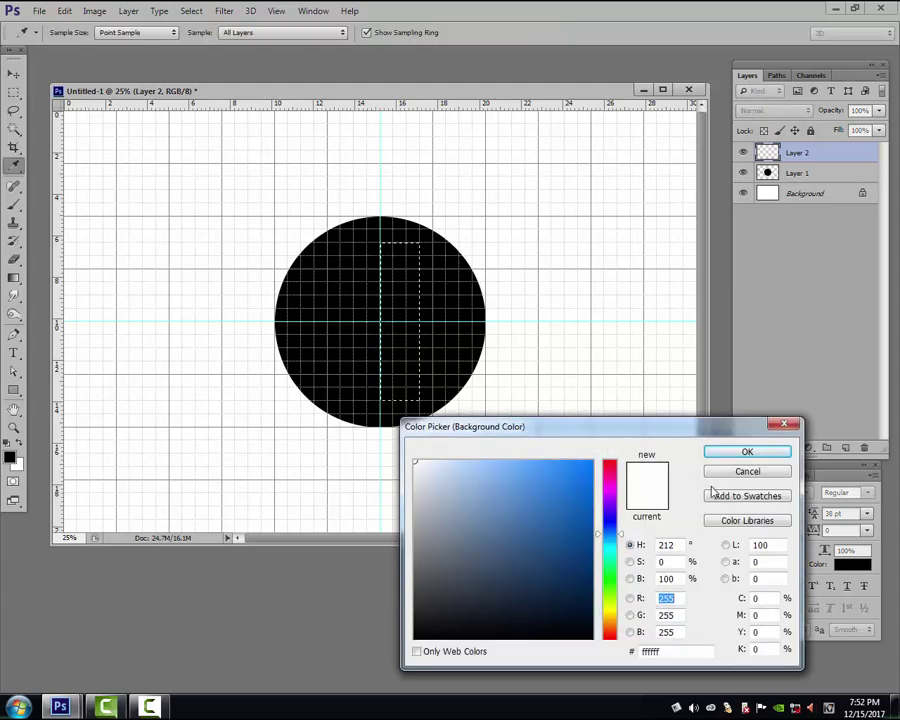
click(757, 452)
key(m)
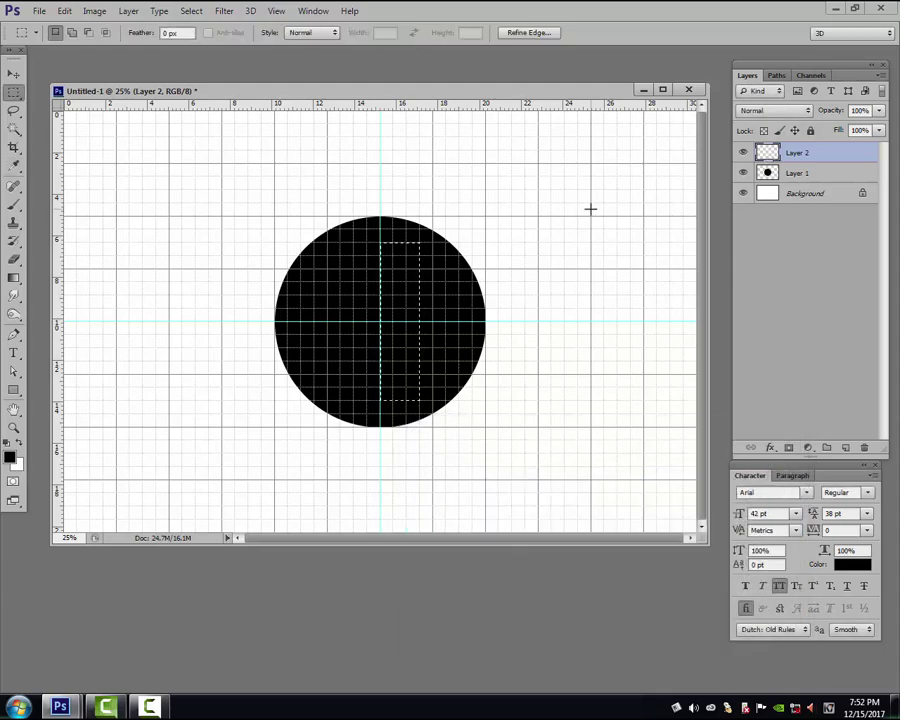
key(ctrl+BackSpace)
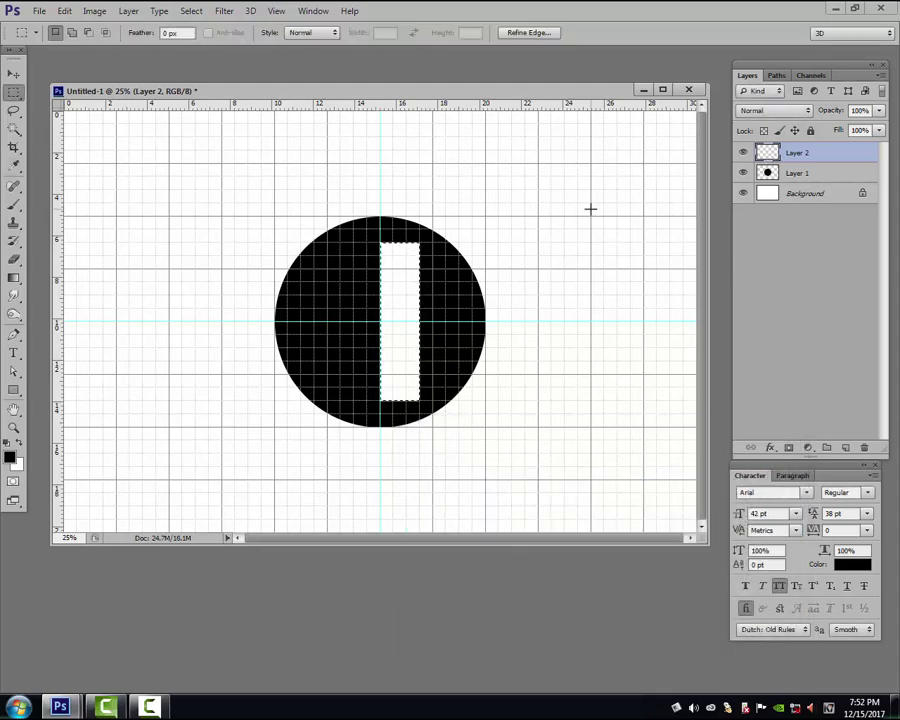
key(ctrl+t)
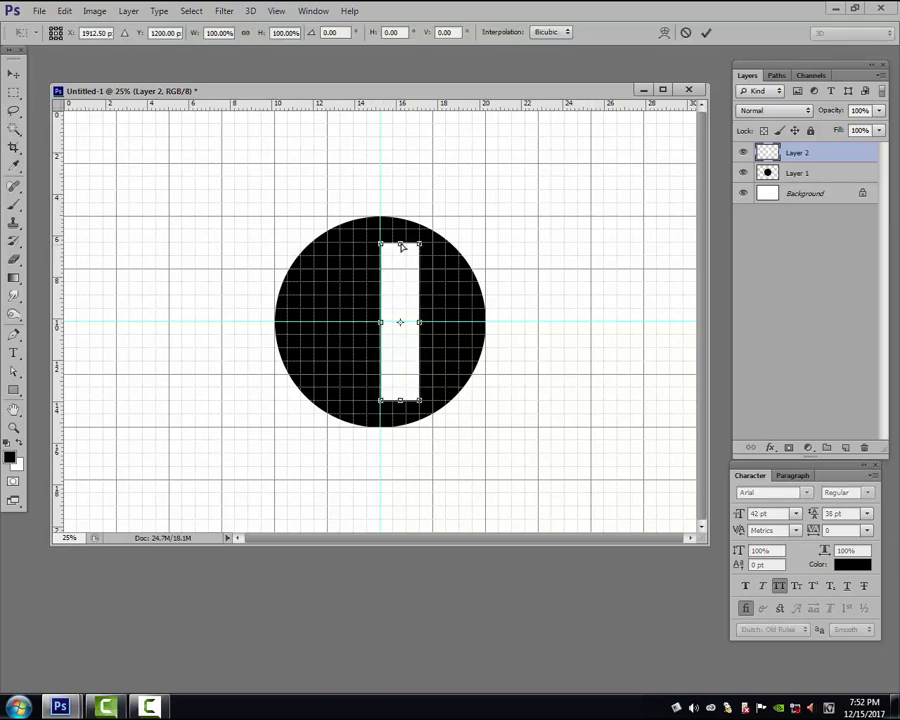
Skew the white bar to about 22.7°, move it right, shorten its top, and commit.
drag(400, 246, 357, 247)
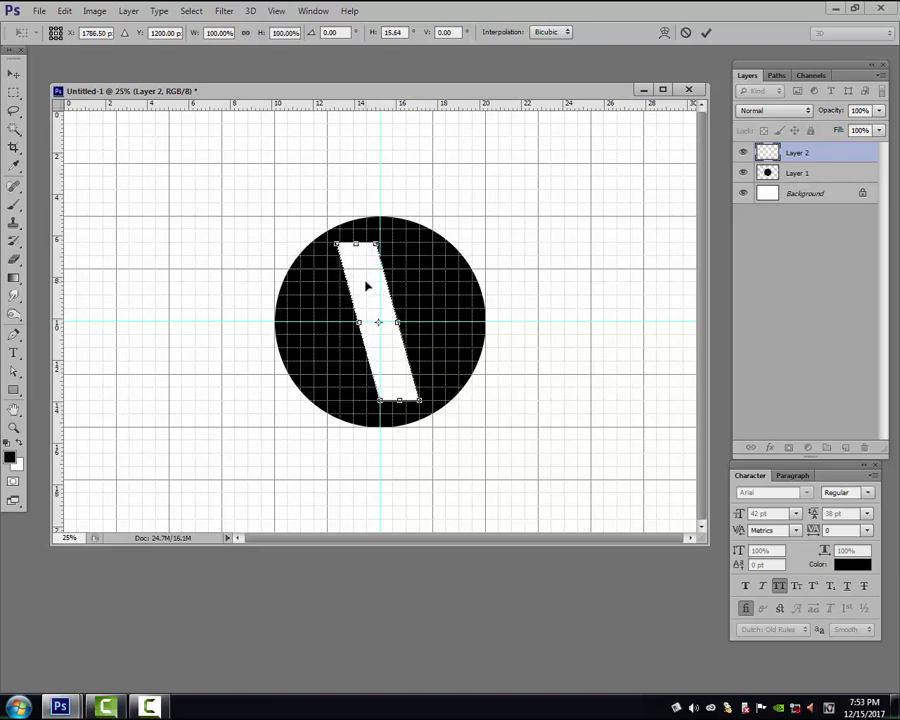
drag(366, 291, 412, 280)
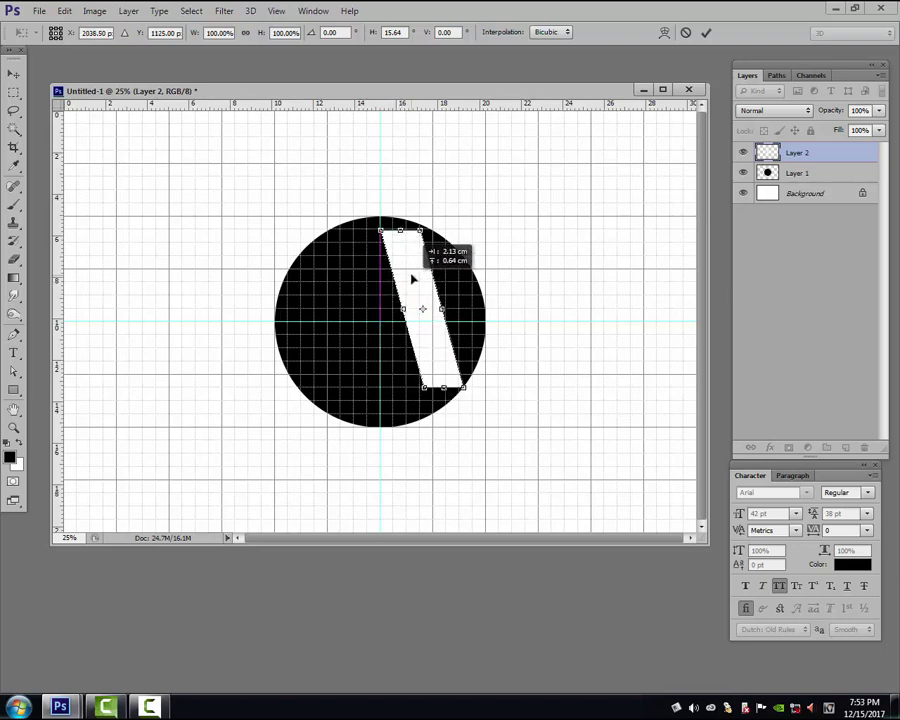
drag(400, 231, 402, 242)
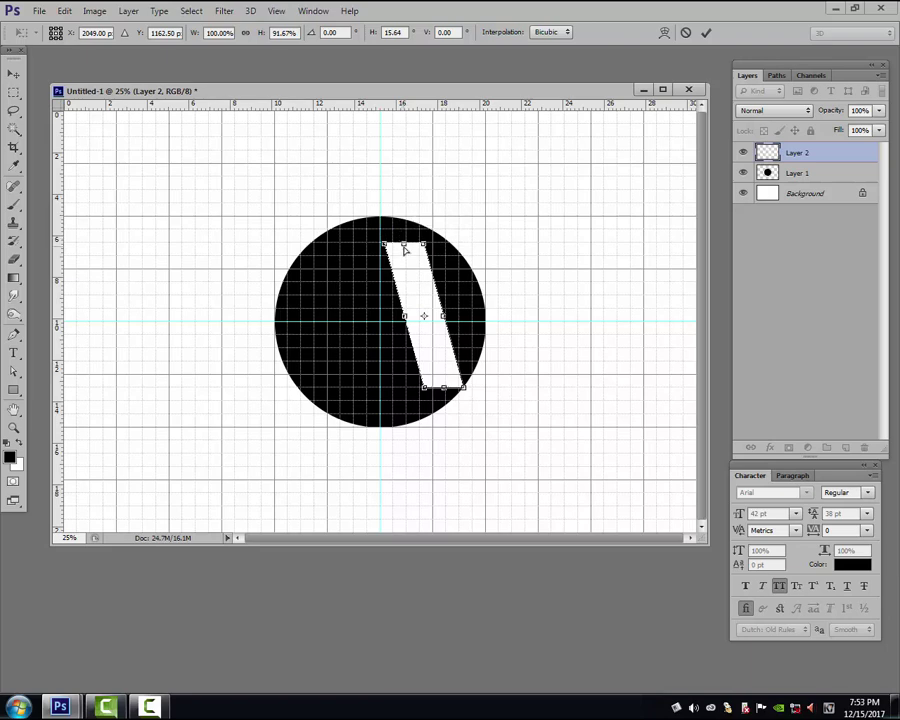
drag(402, 246, 383, 247)
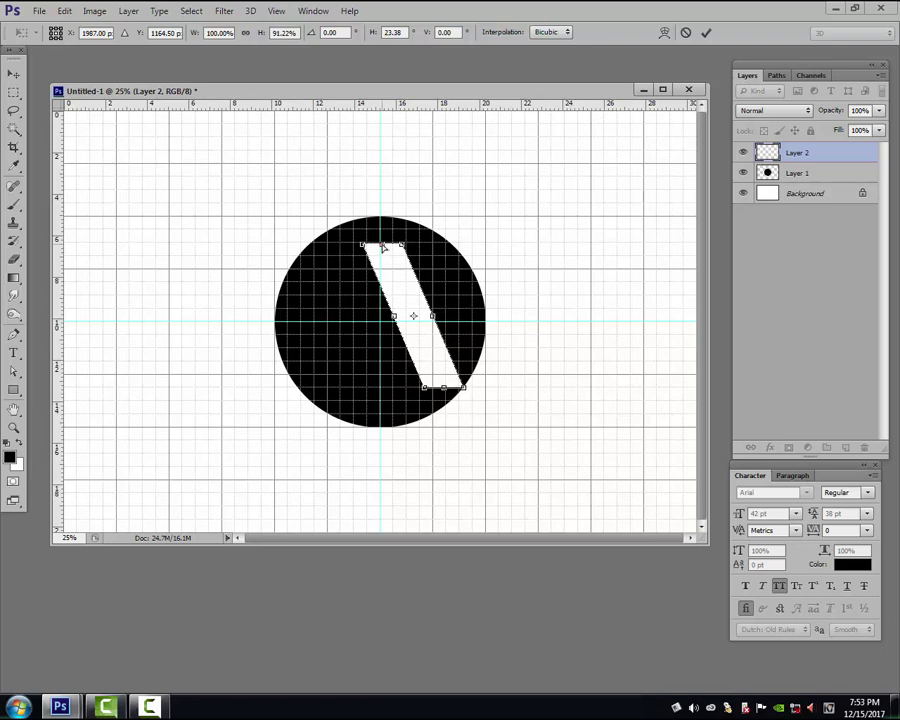
key(Return)
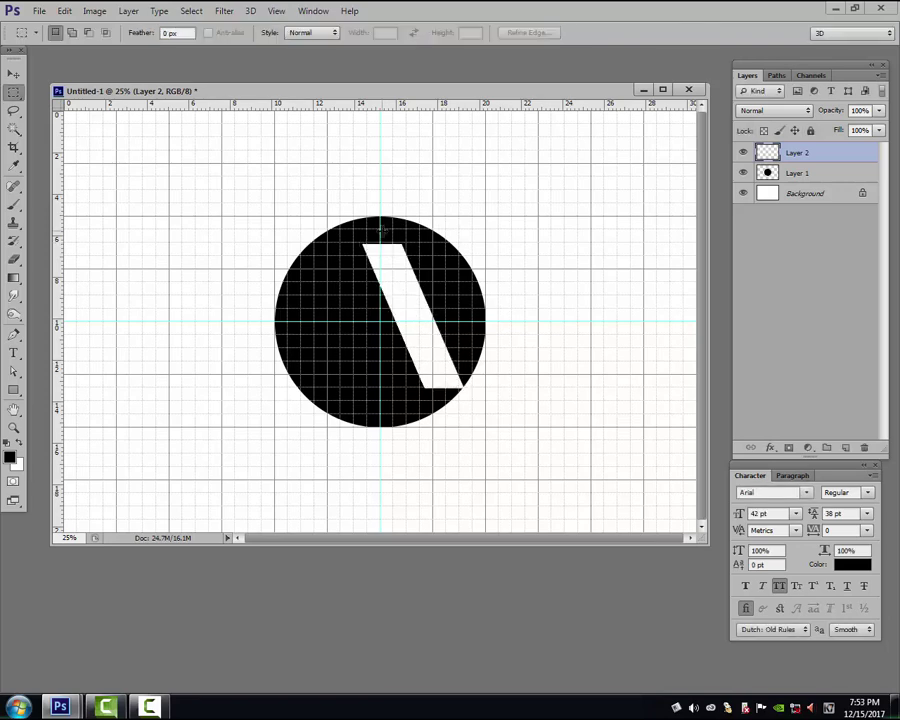
Duplicate the bar, flip the copy horizontally, and move and skew it into the A's left leg.
key(ctrl+j)
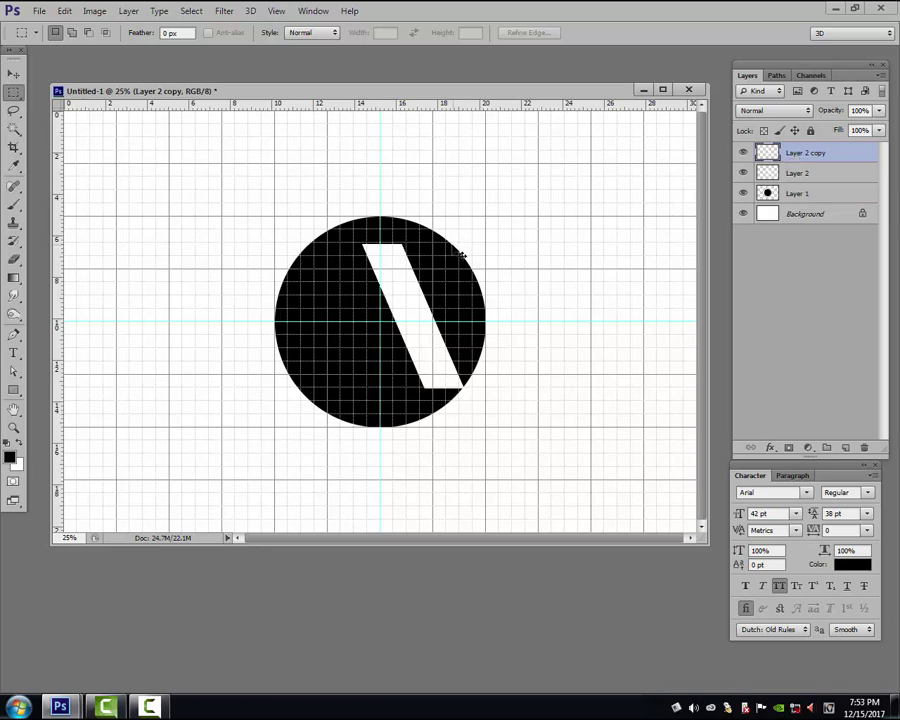
key(ctrl+t)
right_click(428, 303)
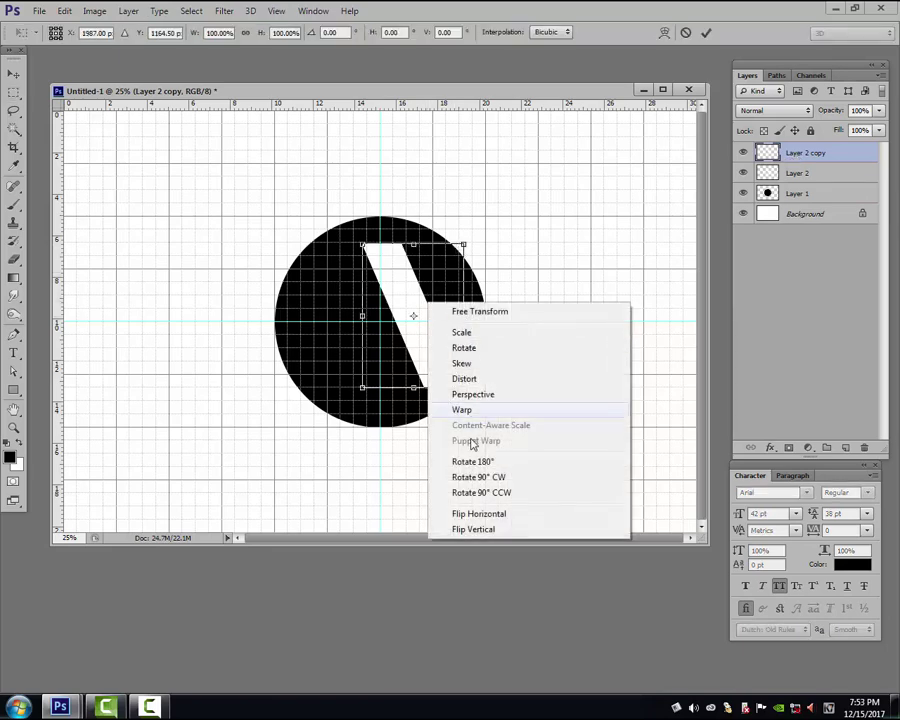
click(470, 514)
drag(445, 290, 384, 290)
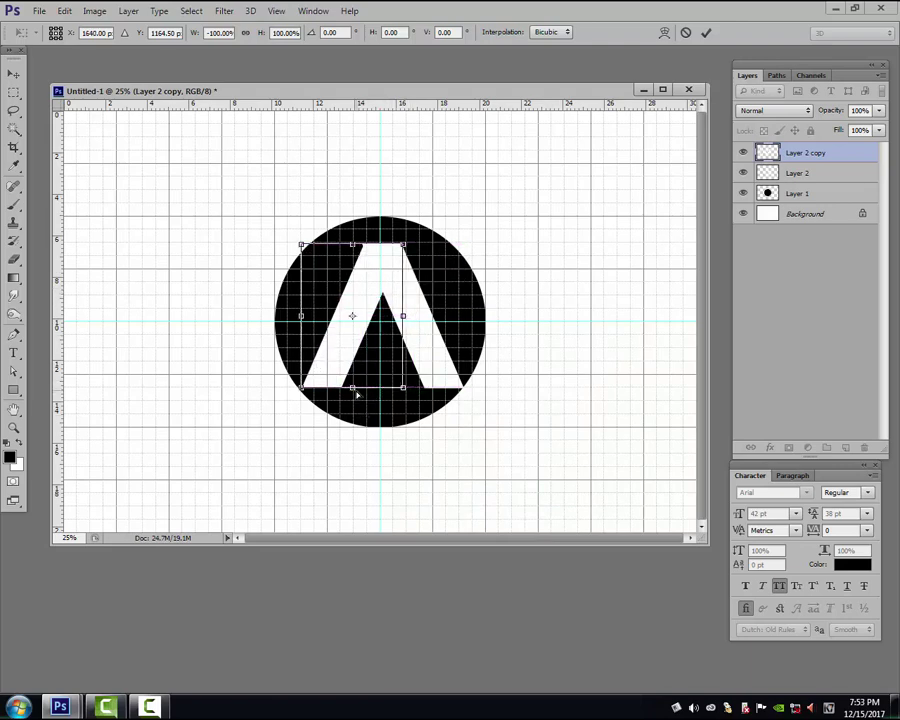
drag(354, 394, 327, 435)
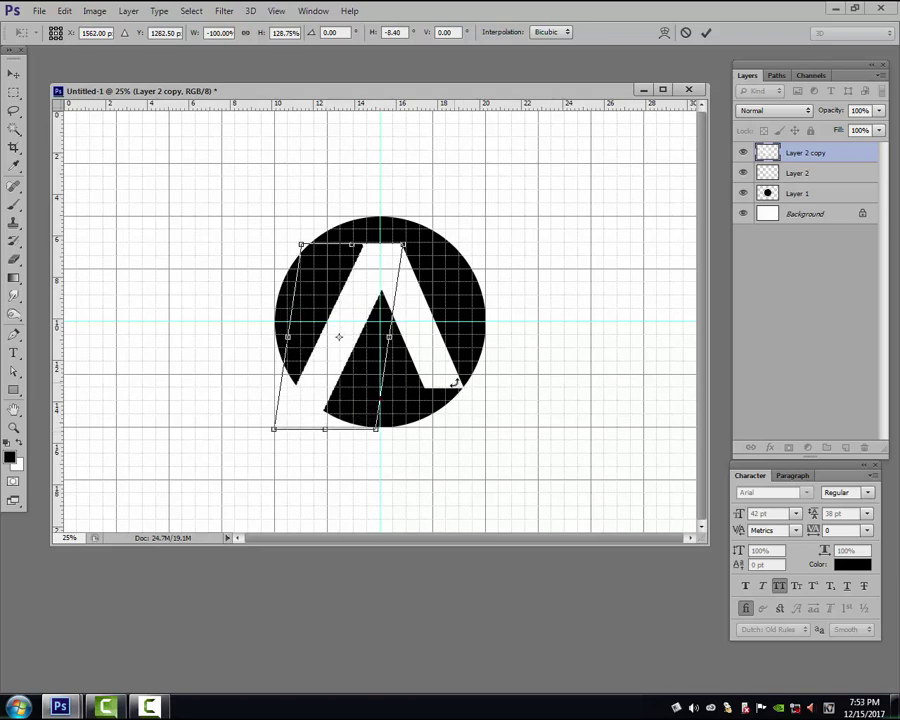
key(Return)
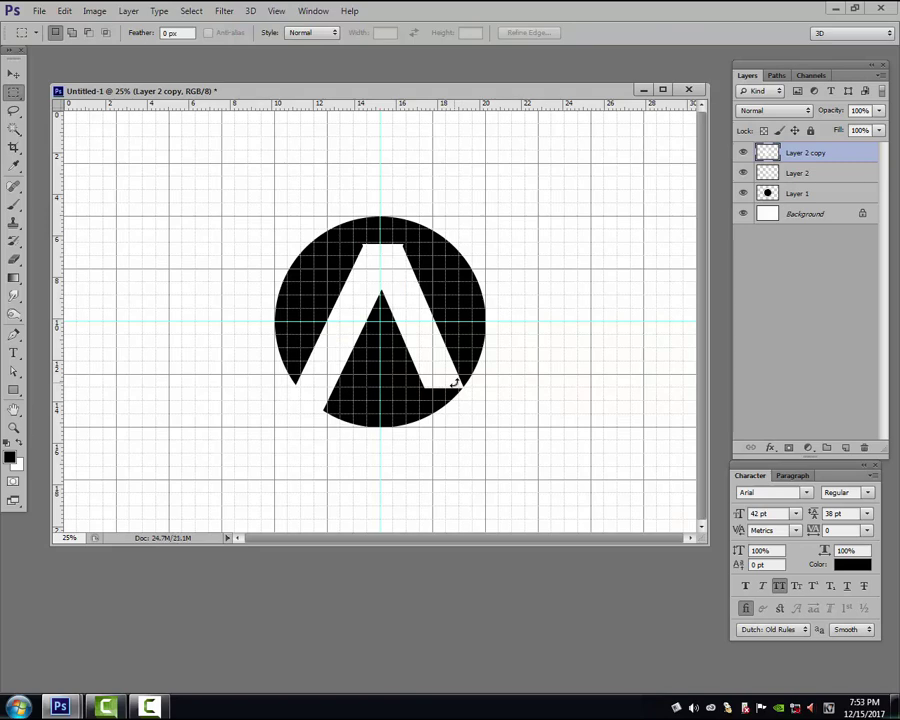
Start a Pen path at the A's lower left with a curved anchor near the circle's upper right.
key(p)
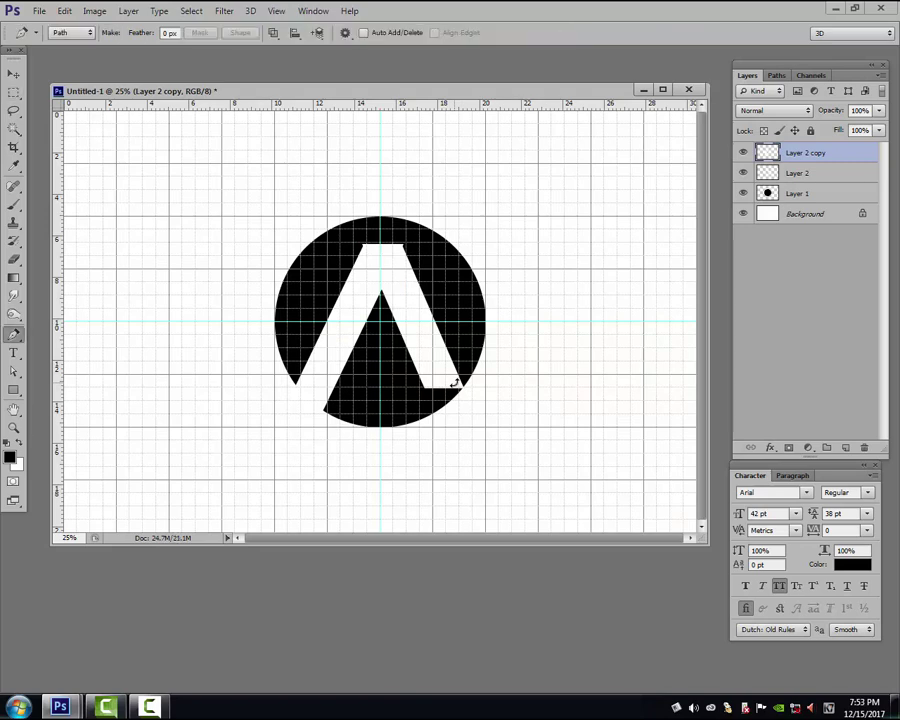
right_click(13, 336)
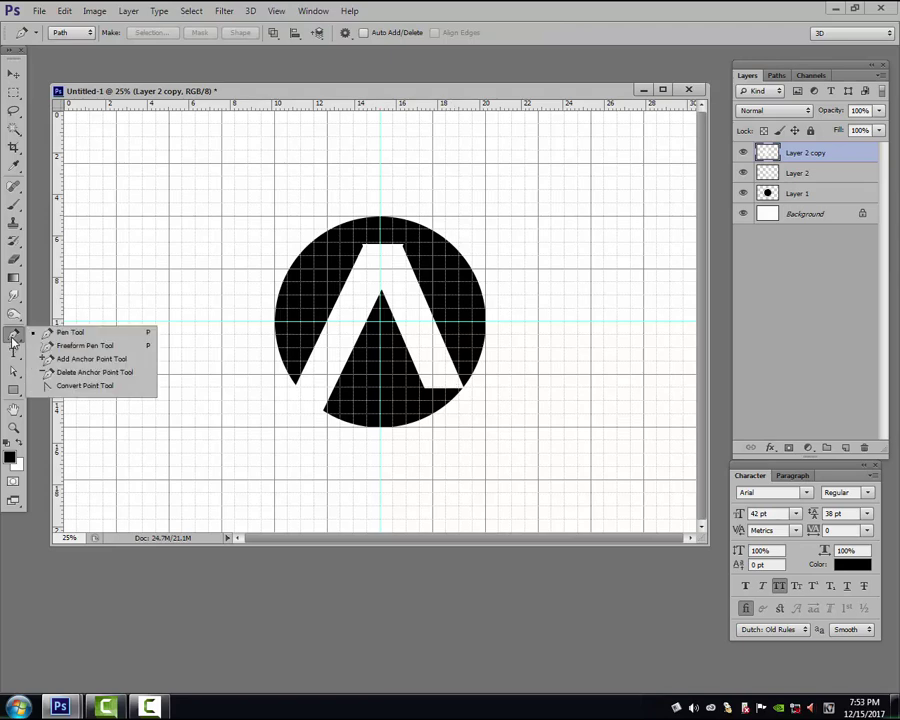
click(70, 334)
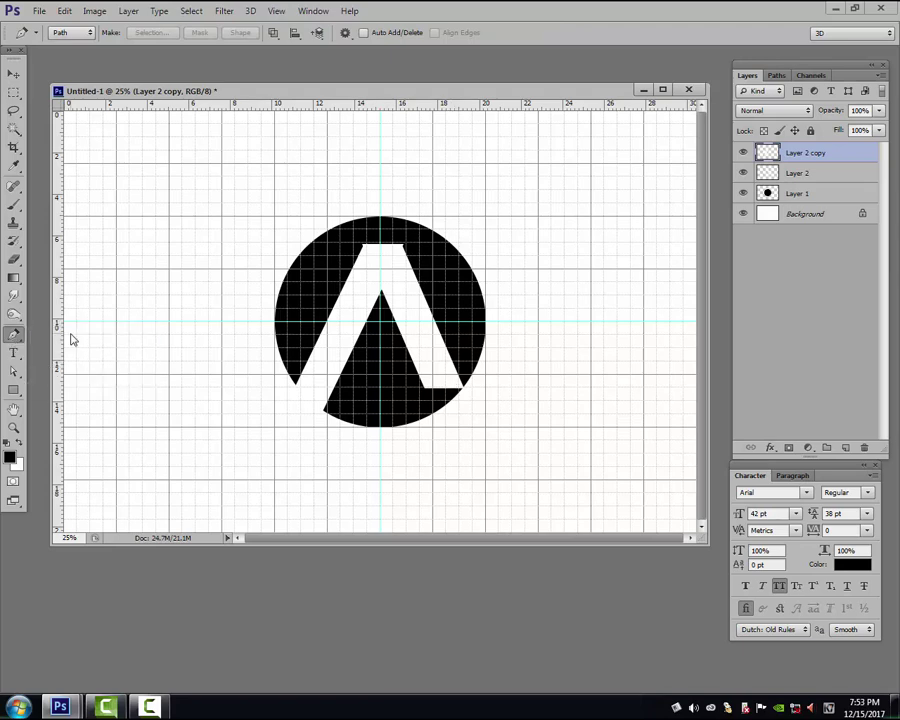
click(301, 387)
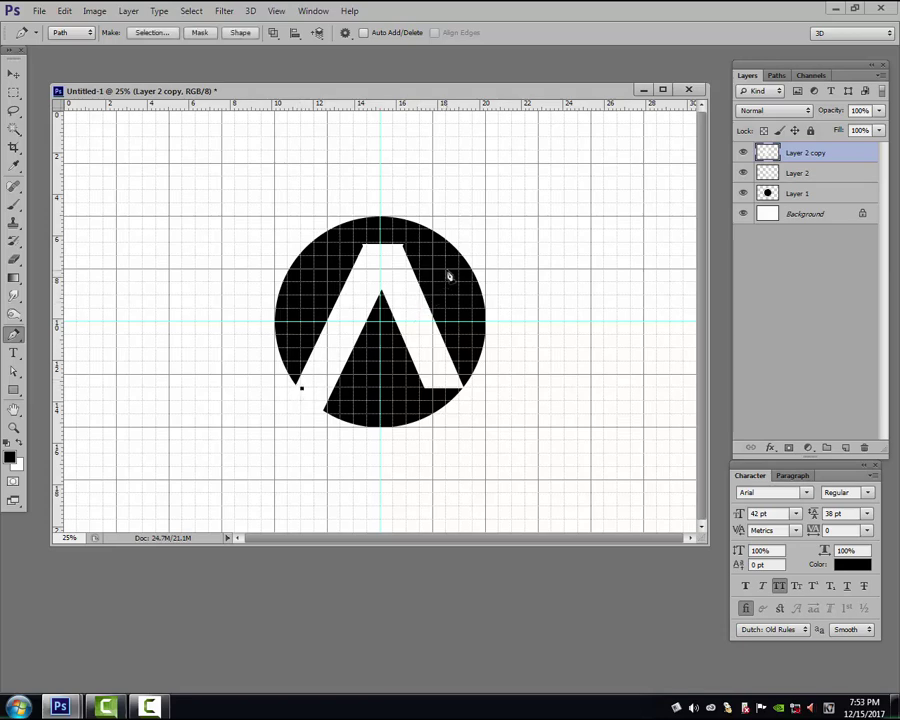
drag(447, 270, 553, 235)
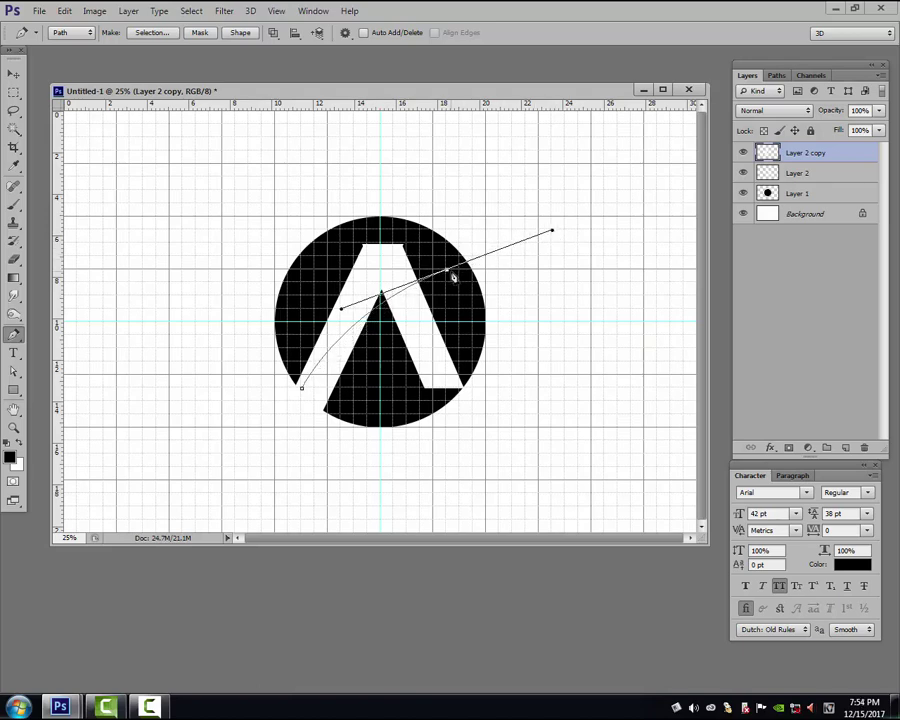
mouse_move(449, 274)
mouse_down()
mouse_move(456, 283)
mouse_move(487, 260)
mouse_up()
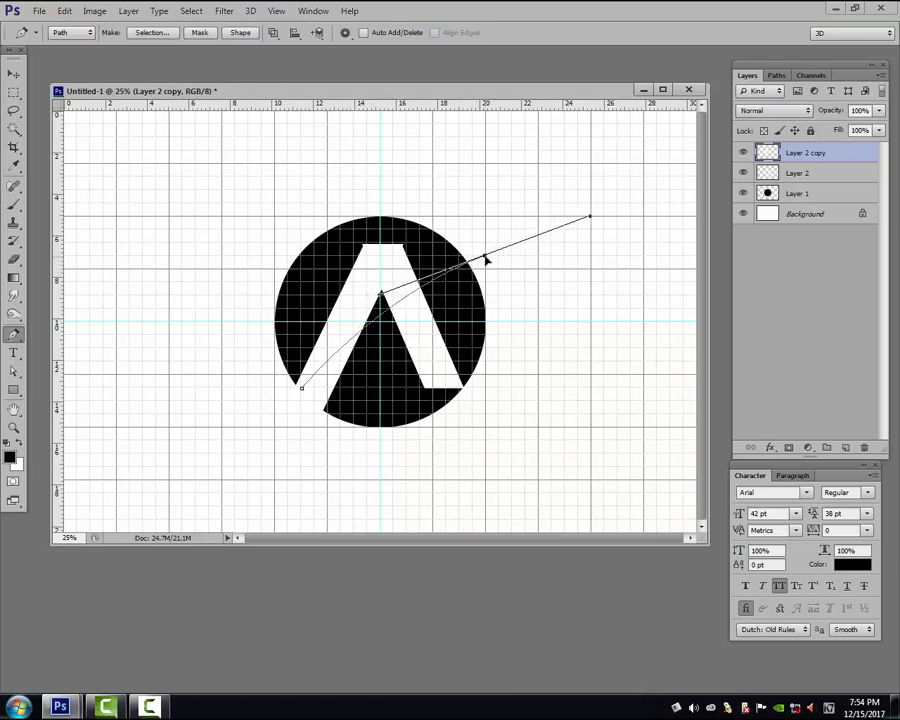
Add a curved lower-left anchor, close the swoosh path, and refine its lower curve.
click(301, 387)
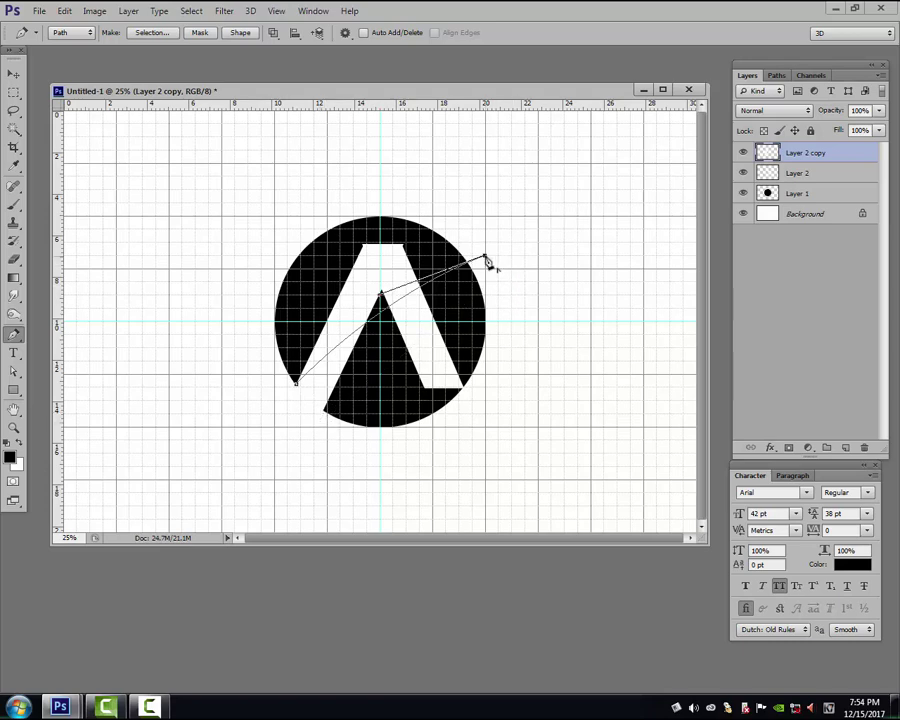
mouse_move(327, 412)
mouse_down()
mouse_move(336, 490)
mouse_move(330, 485)
mouse_up()
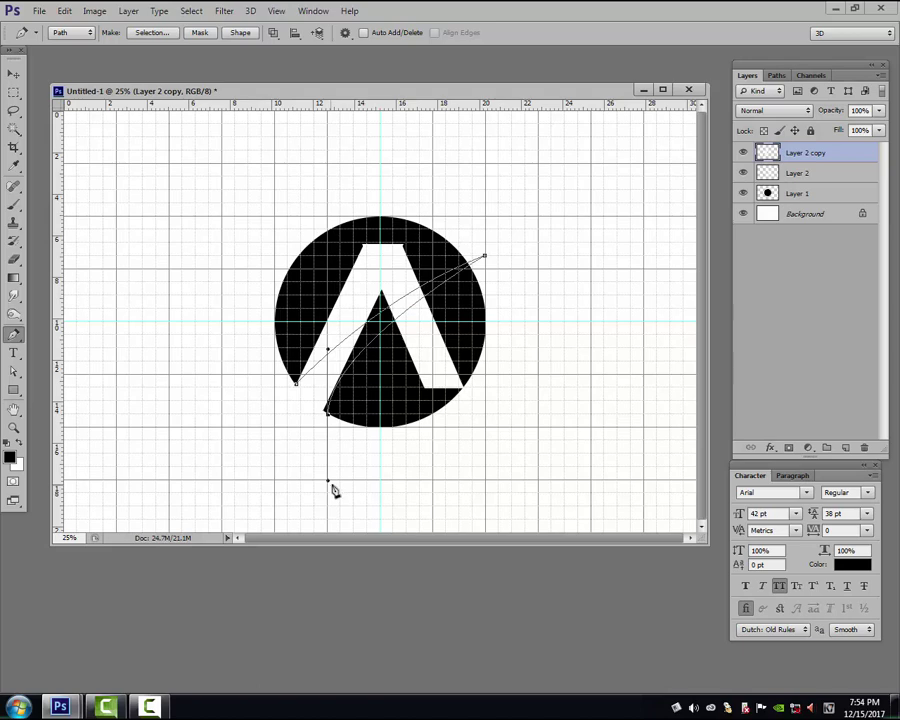
click(299, 390)
drag(328, 418, 323, 417)
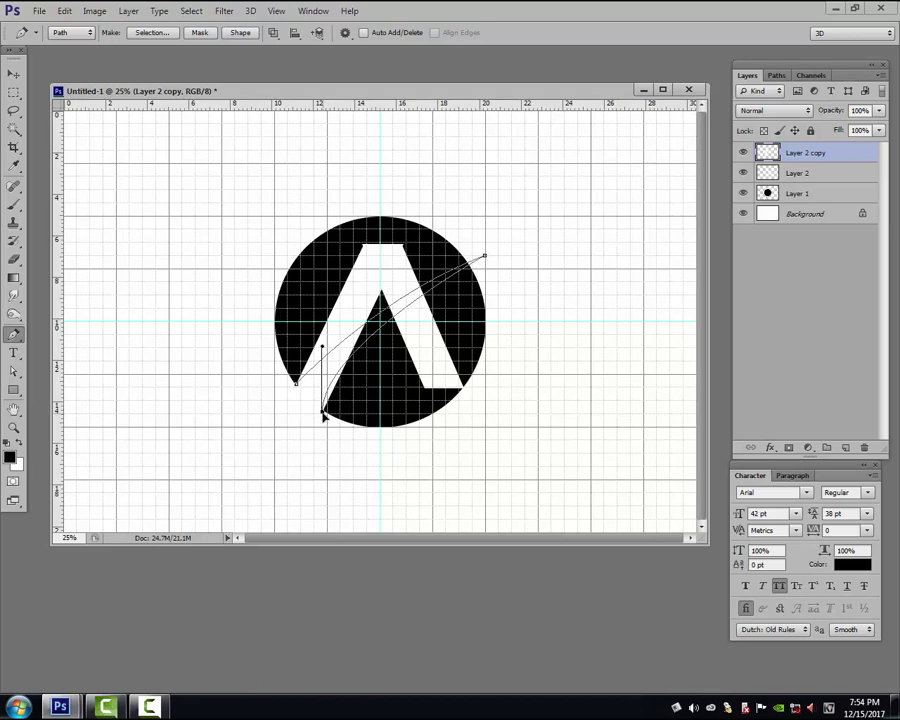
drag(323, 417, 323, 423)
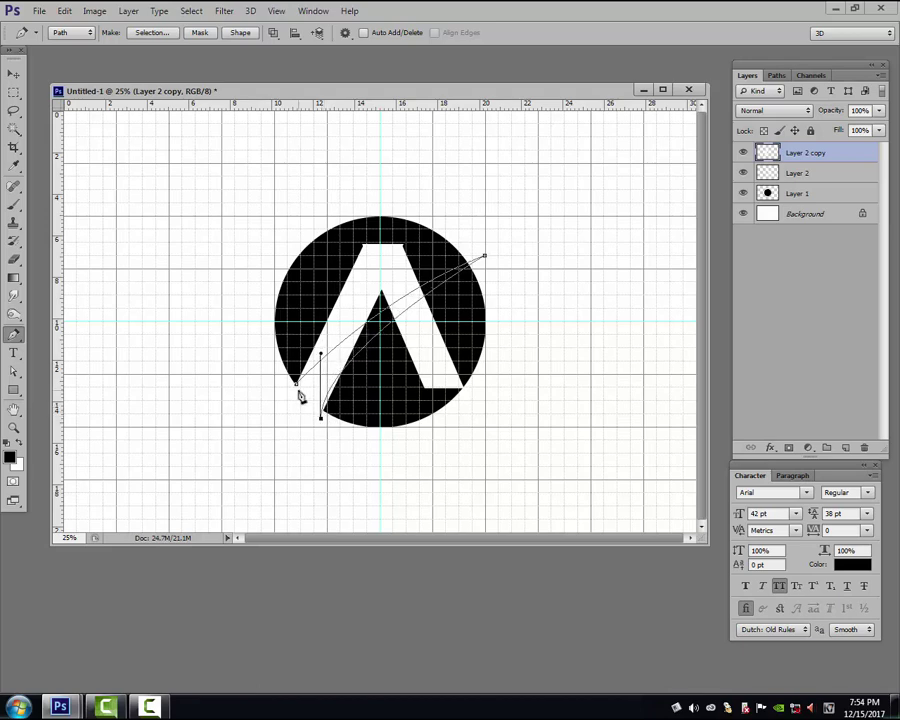
click(298, 386)
right_click(400, 313)
Turn the swoosh path into a 0-feather selection and fill it white on Layer 3.
click(455, 375)
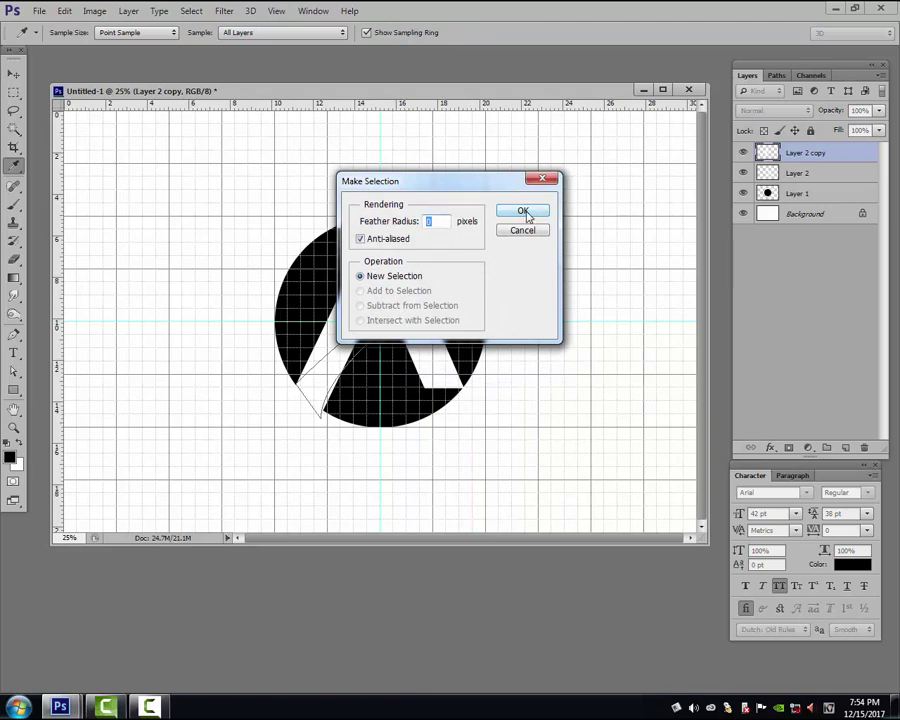
click(523, 212)
key(ctrl+shift+alt+n)
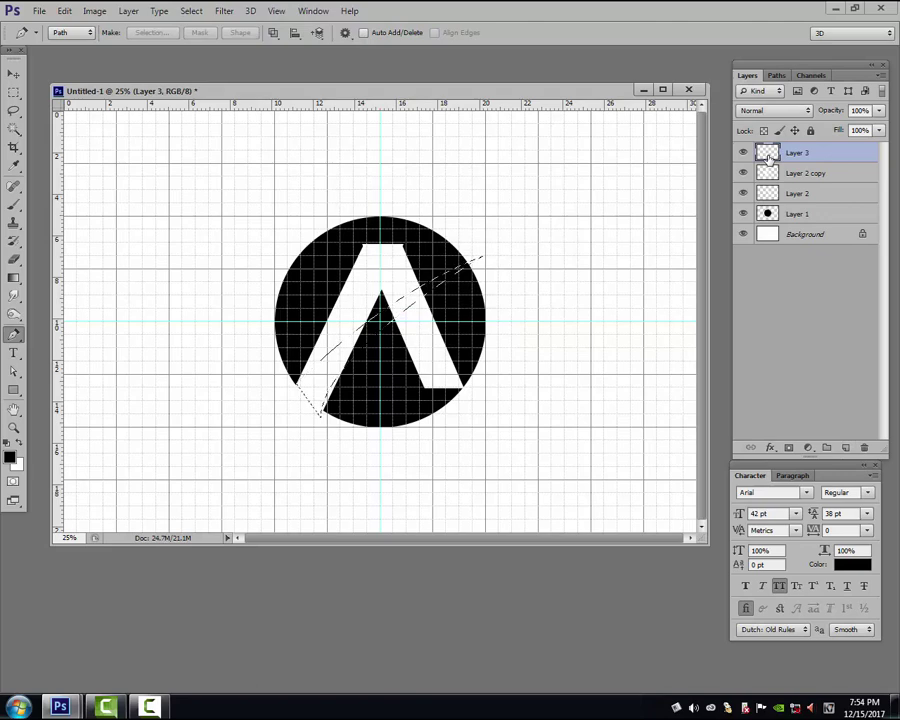
key(ctrl+BackSpace)
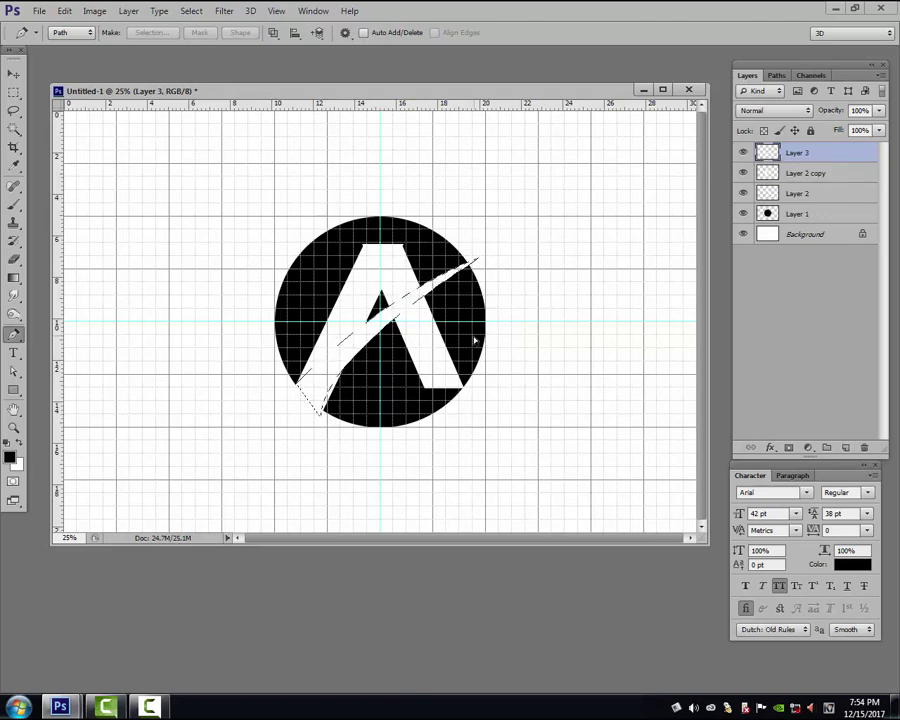
key(ctrl+d)
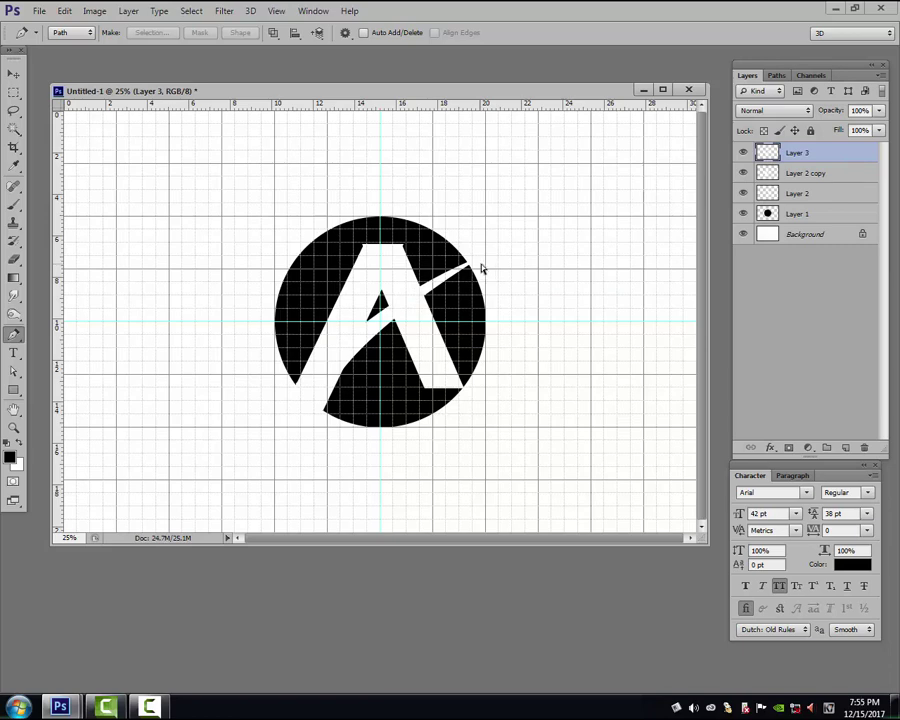
key(ctrl+t)
key(Escape)
key(p)
click(278, 12)
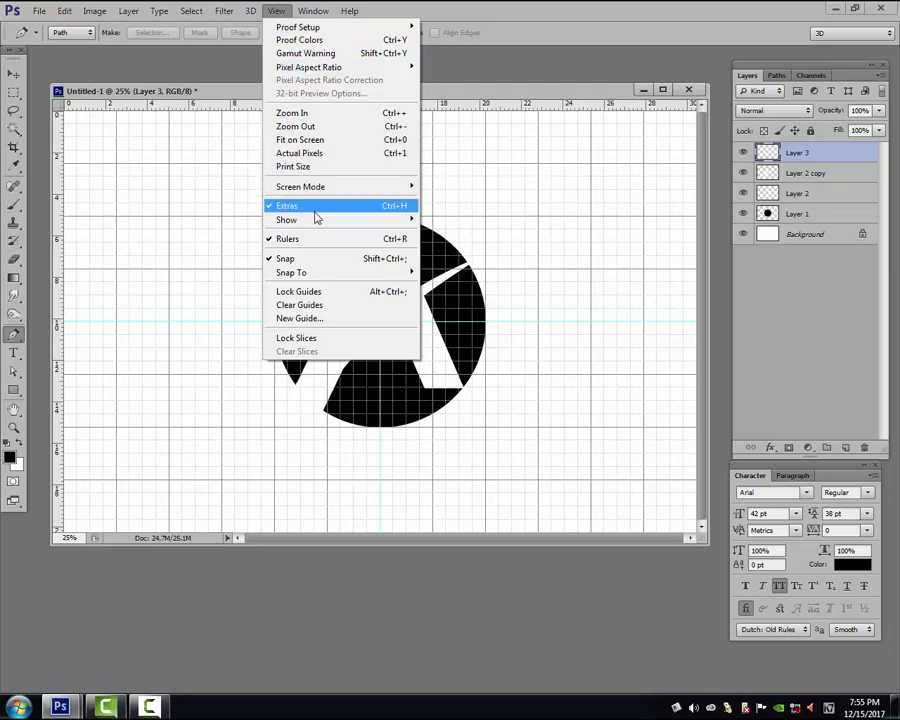
Hide the grid, add Layer 4, and swap the foreground and background colours.
mouse_move(287, 219)
click(452, 260)
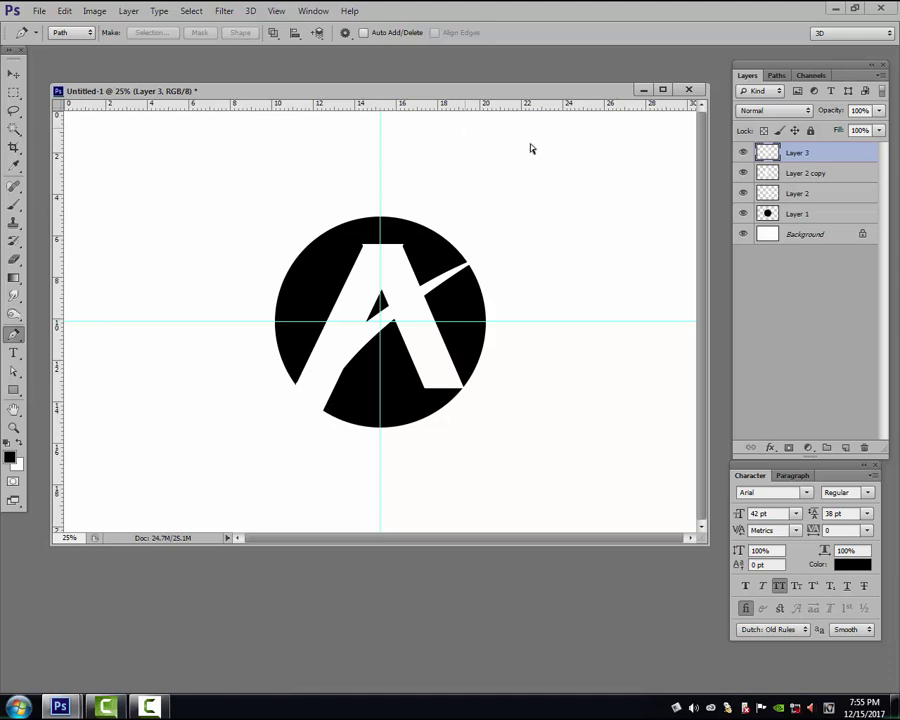
click(843, 451)
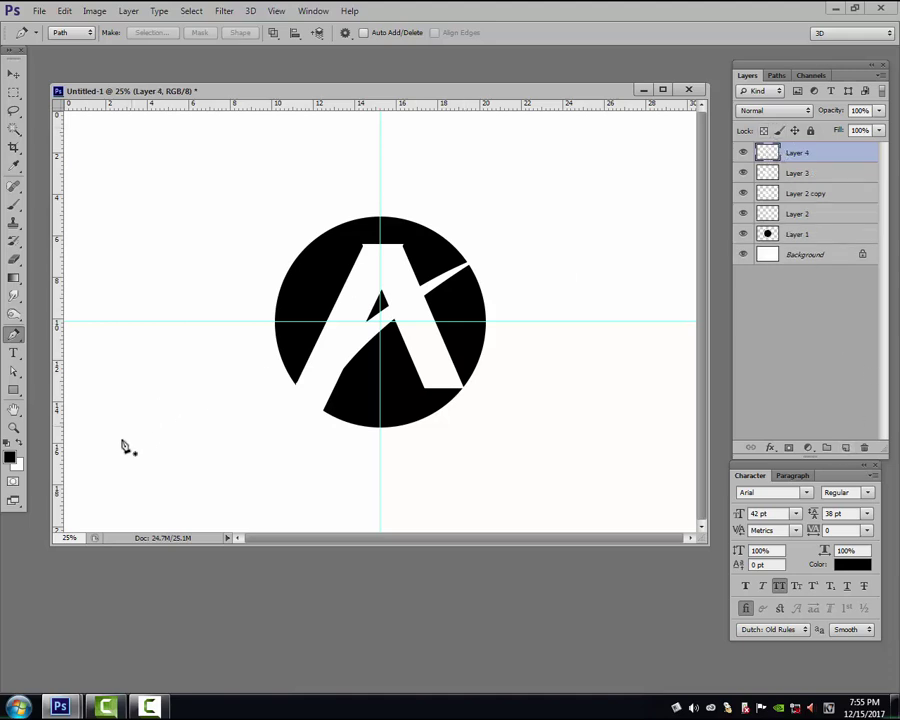
click(18, 446)
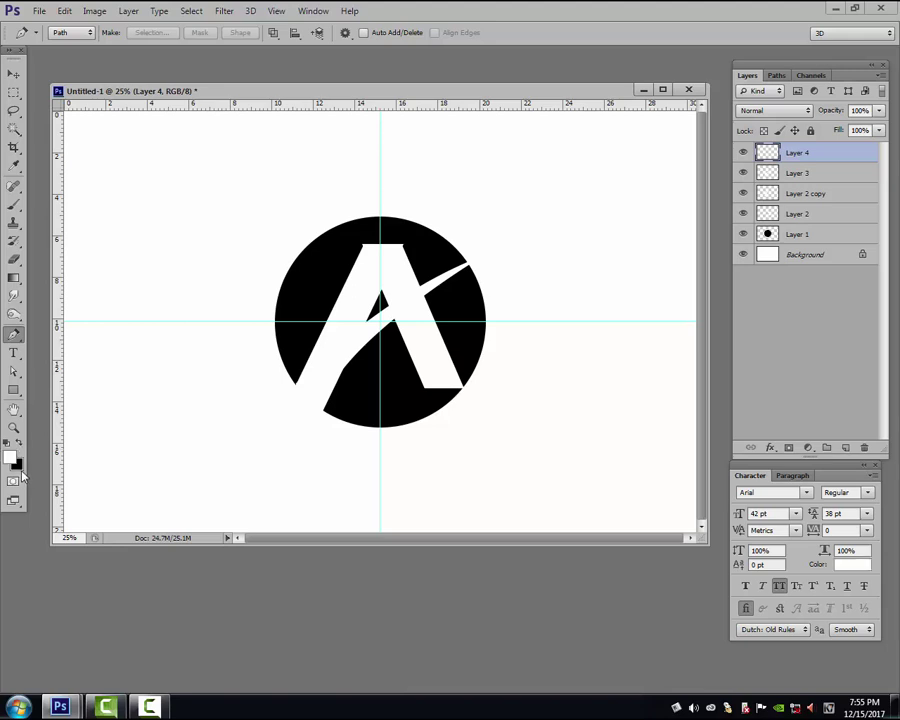
Fill Layer 4 black and add a Gradient Overlay with a light grey c0c0c0 left stop.
key(ctrl+BackSpace)
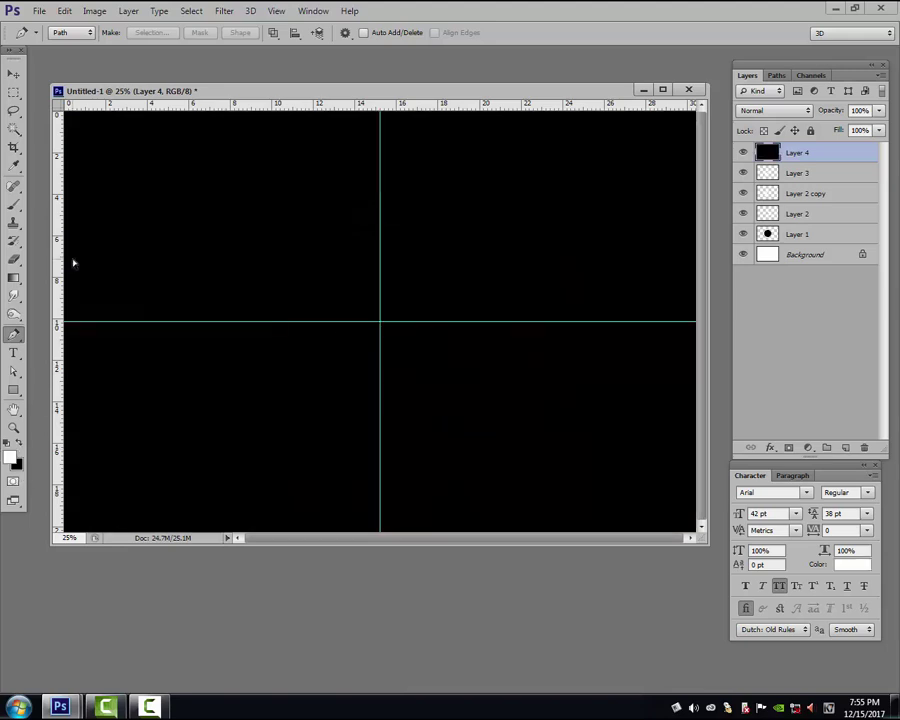
click(771, 448)
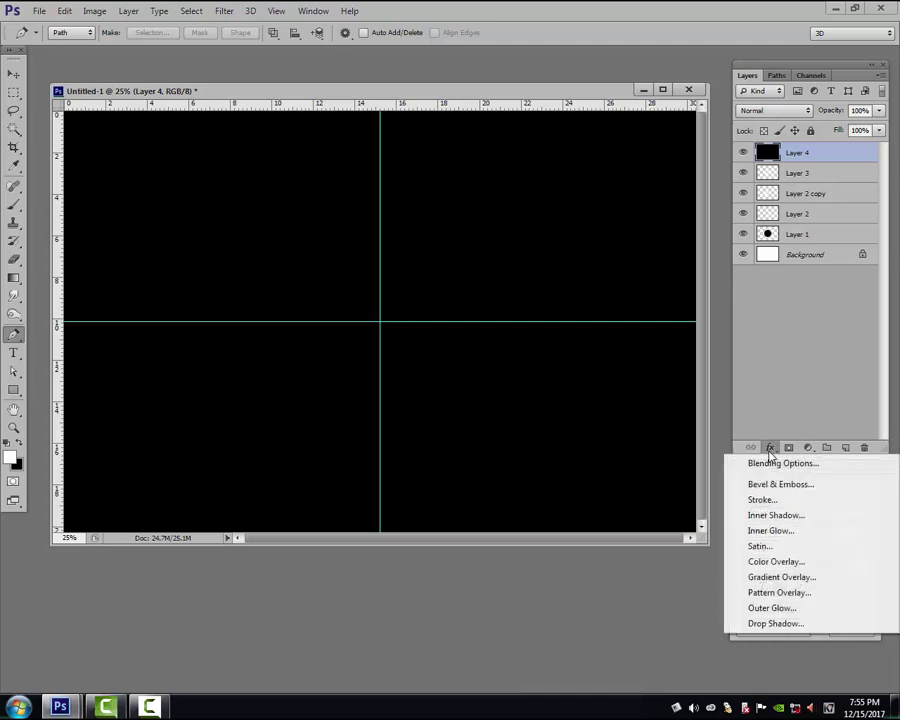
click(763, 578)
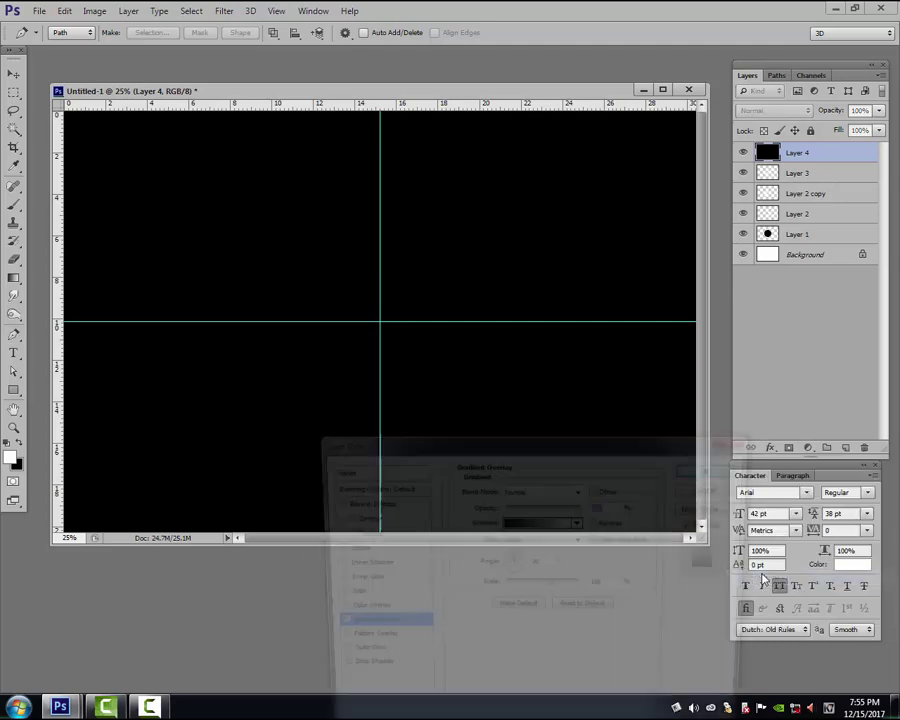
drag(550, 434, 537, 256)
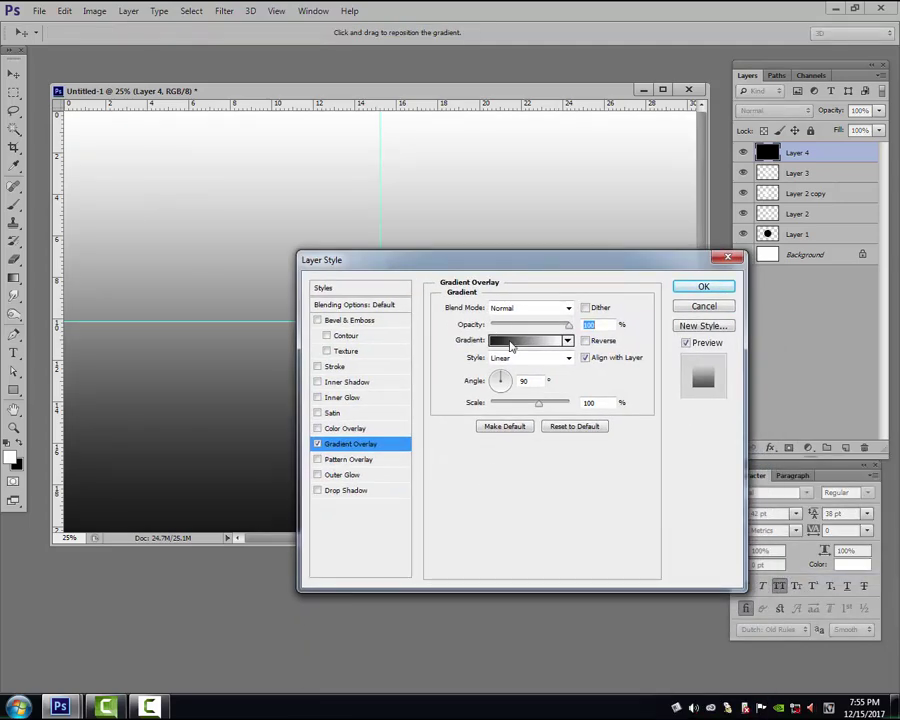
click(525, 340)
click(300, 583)
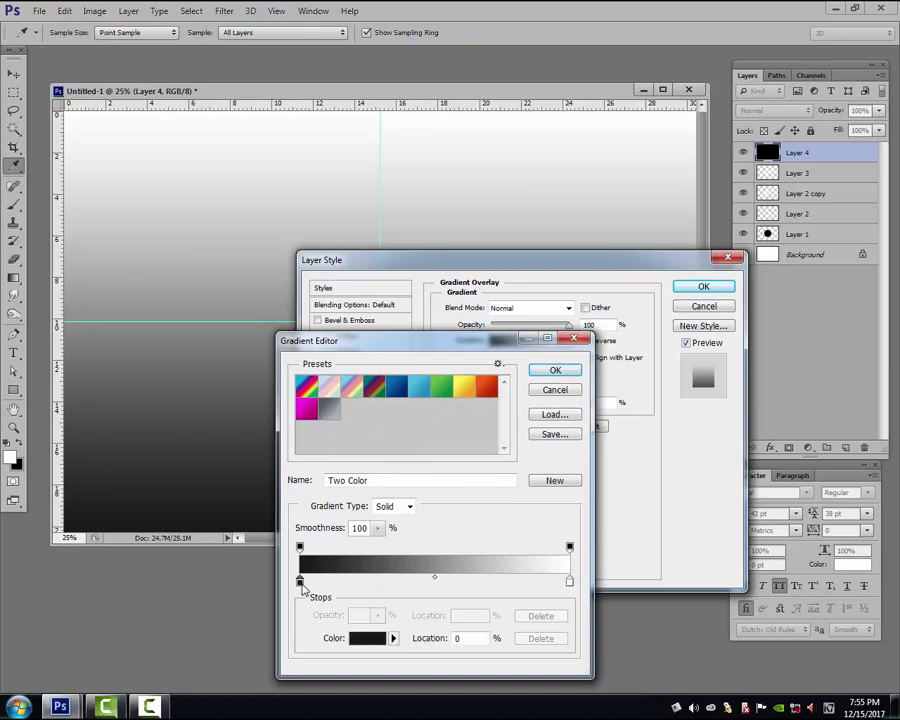
click(364, 638)
drag(521, 550, 395, 535)
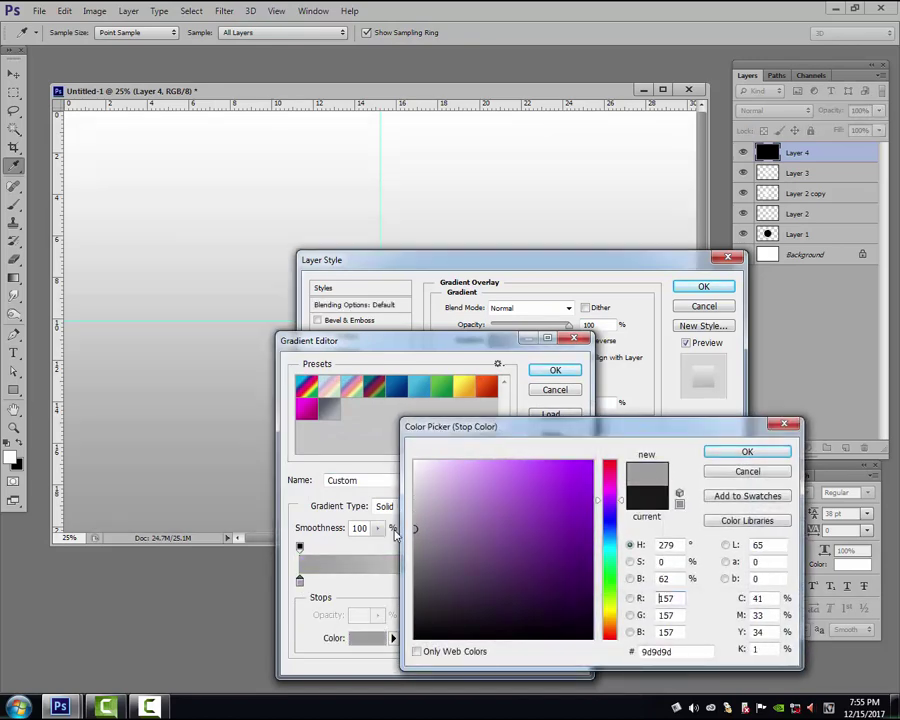
mouse_move(416, 508)
mouse_down()
mouse_move(405, 511)
mouse_move(405, 503)
mouse_up()
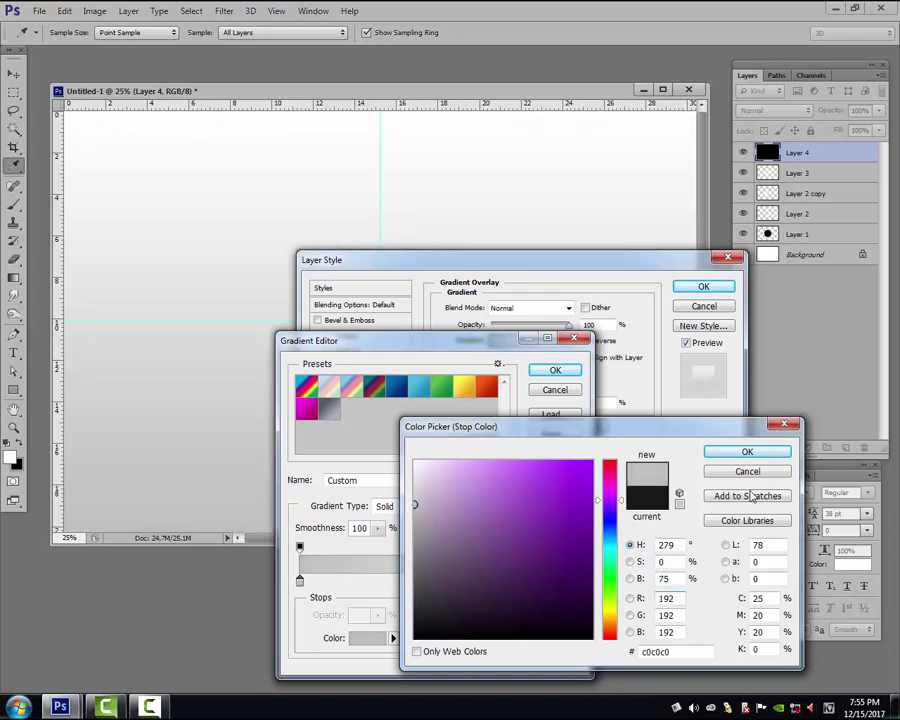
click(747, 452)
click(554, 370)
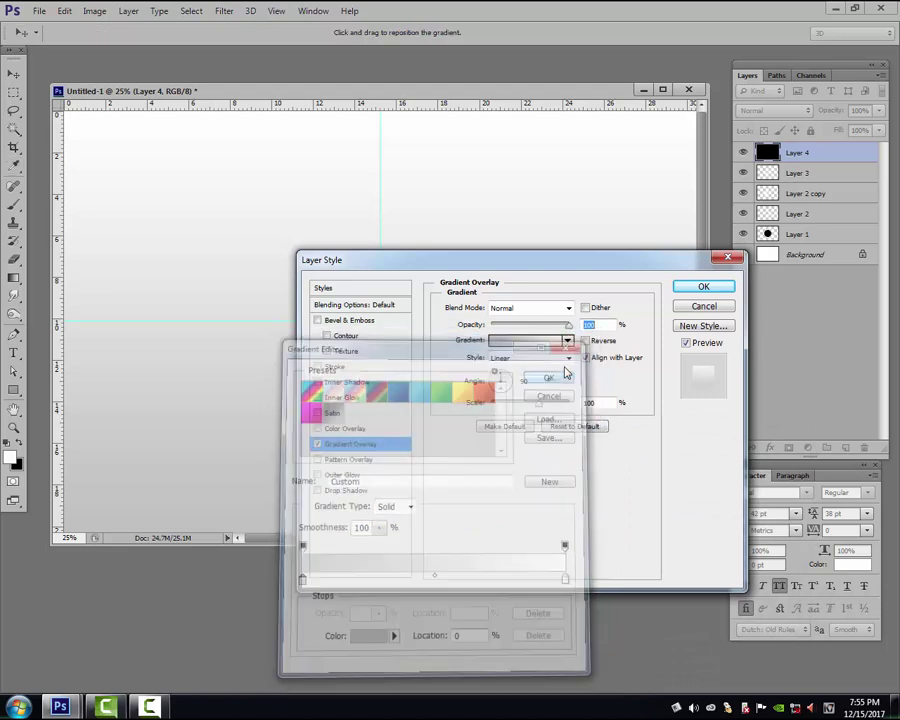
Make the gradient radial and reversed at a 34° angle, and apply it.
click(567, 360)
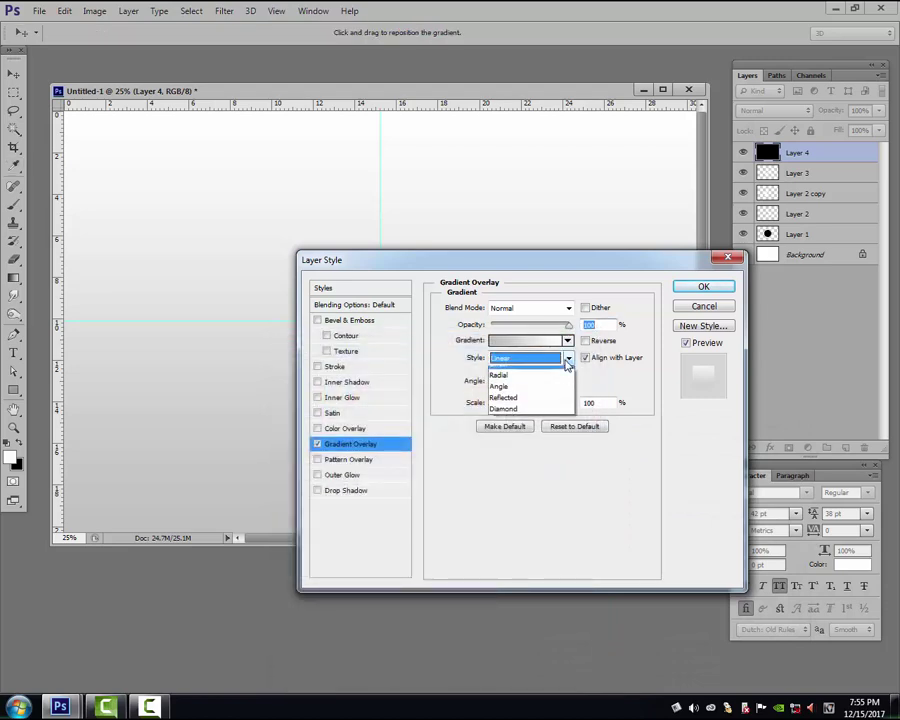
click(535, 375)
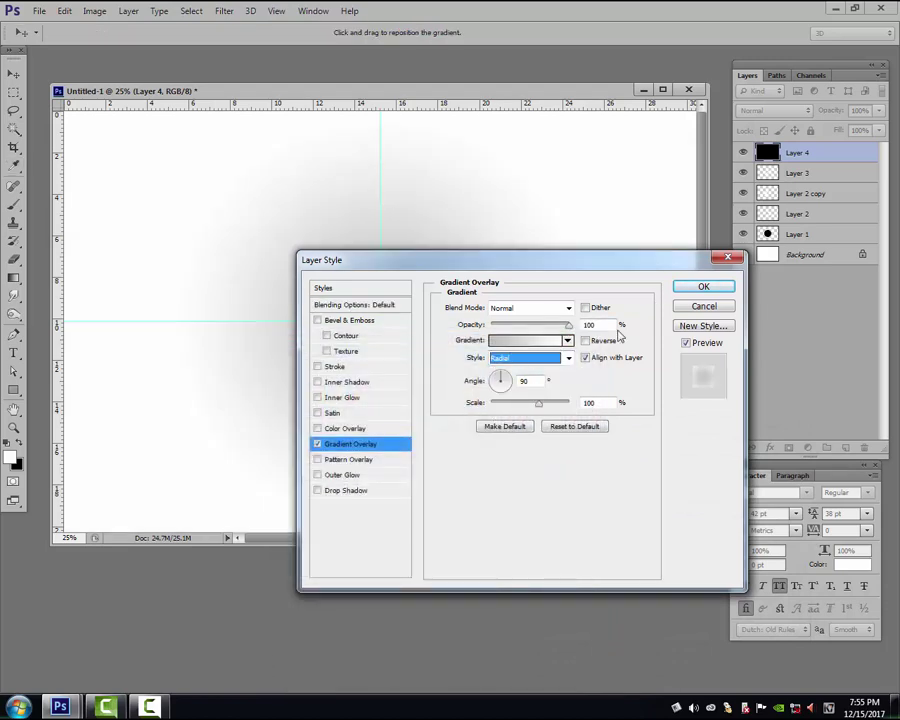
click(586, 341)
drag(584, 258, 693, 371)
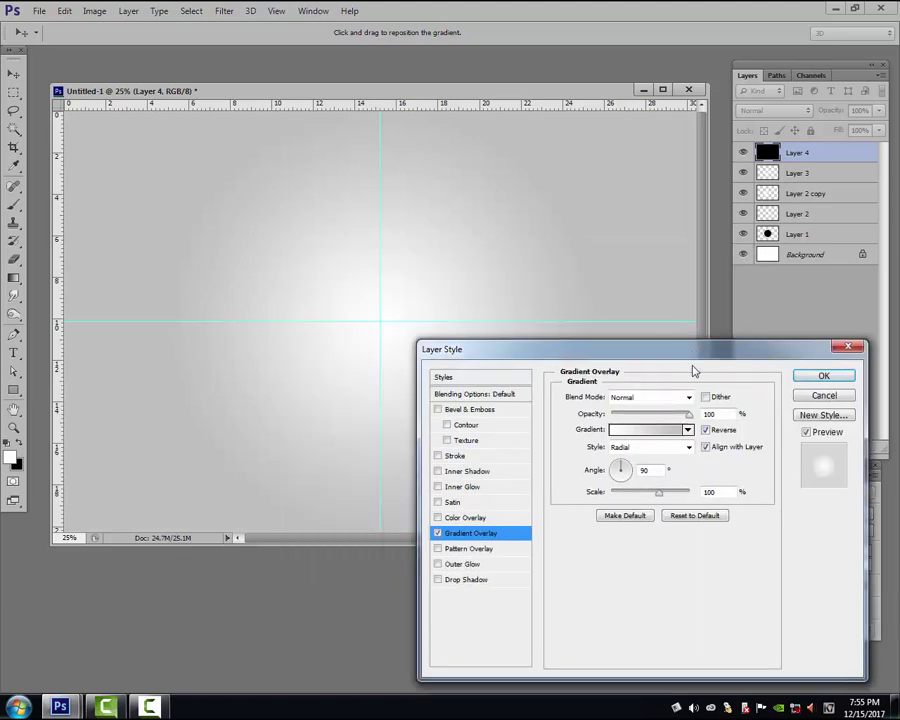
double_click(640, 470)
text(34)
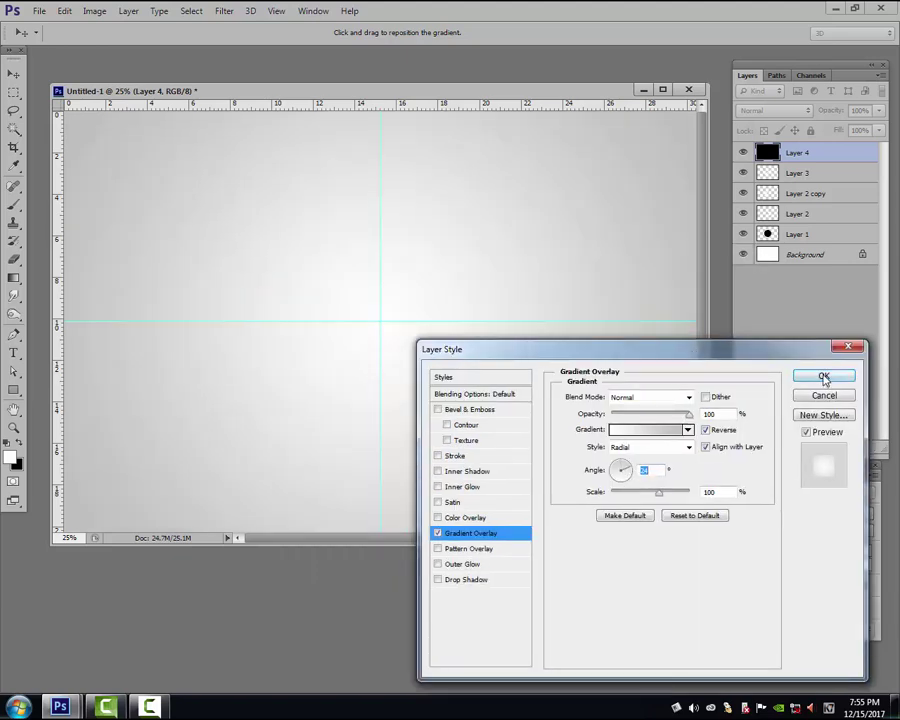
click(818, 376)
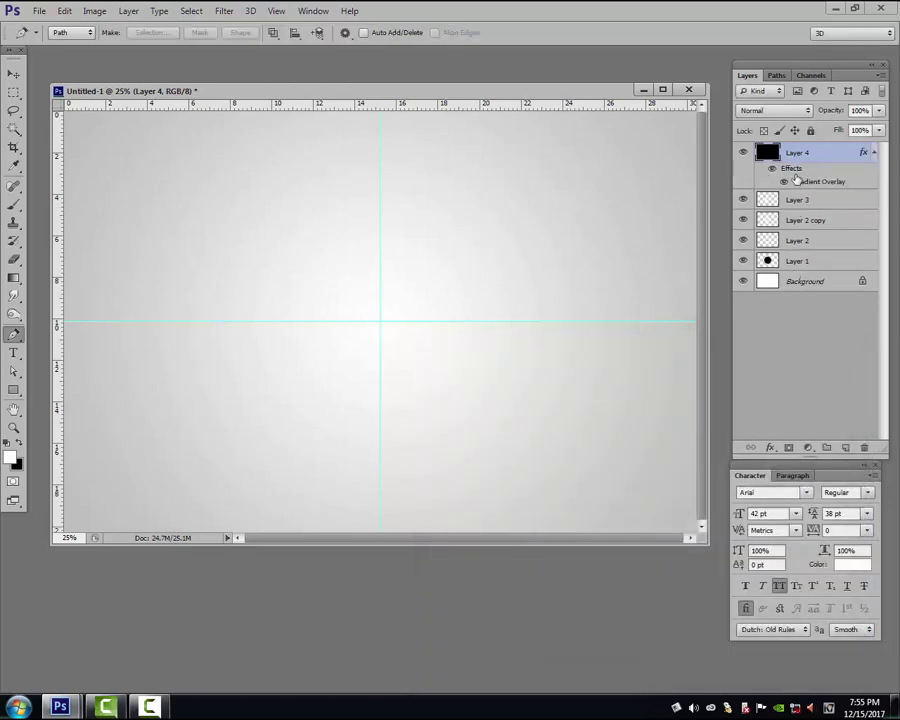
Send grey gradient Layer 4 behind the logo and select everything outside the black circle.
key(ctrl+shift+bracketleft)
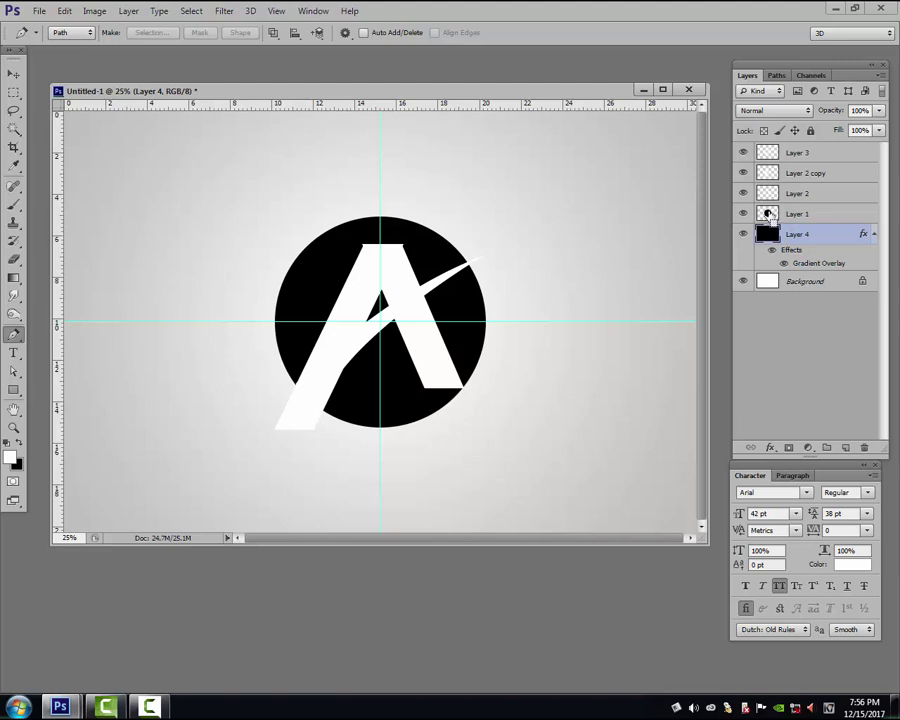
ctrl+click(768, 214)
key(alt+s)
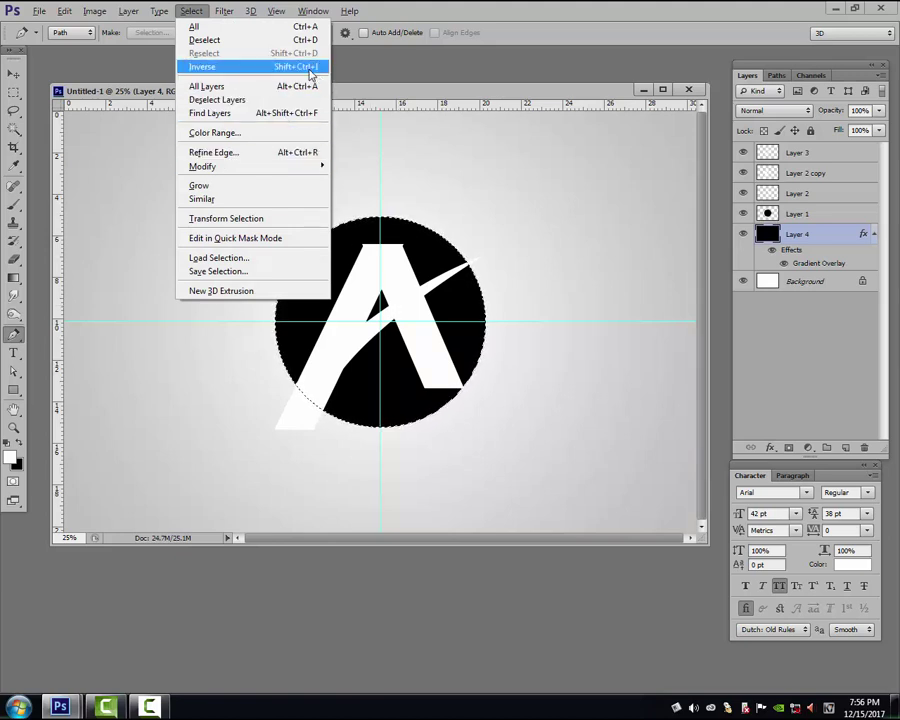
click(309, 68)
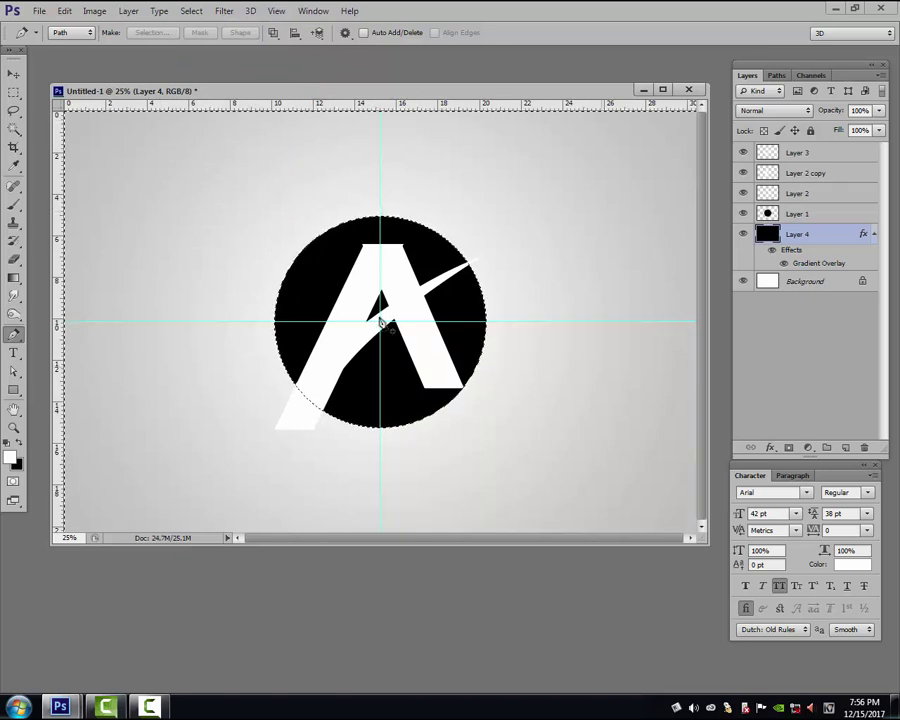
Delete Layer 2 copy's white stroke outside the circle, then deselect.
ctrl+right_click(293, 421)
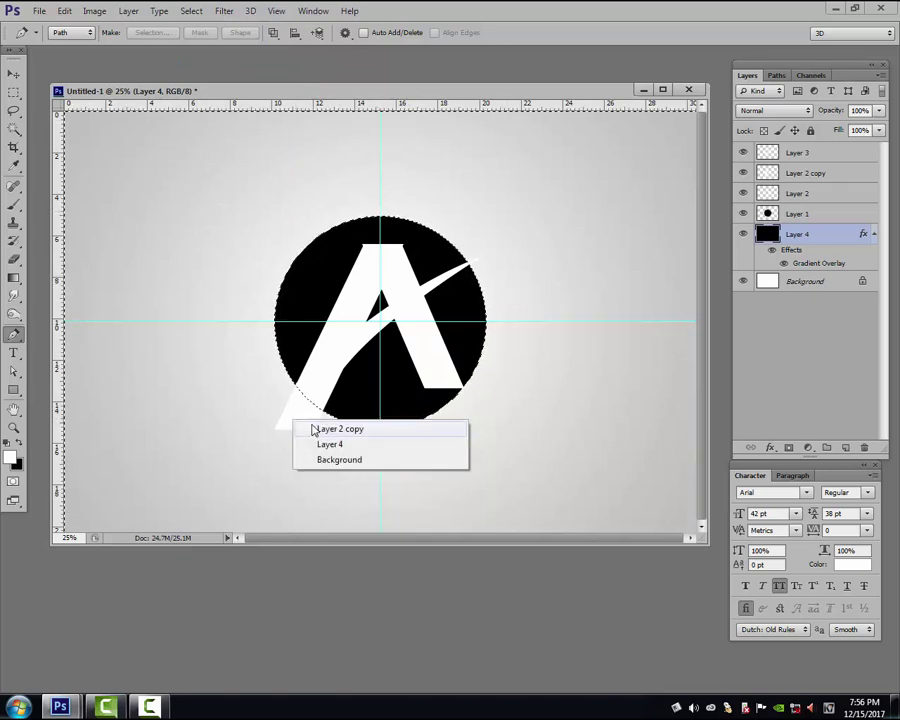
click(326, 429)
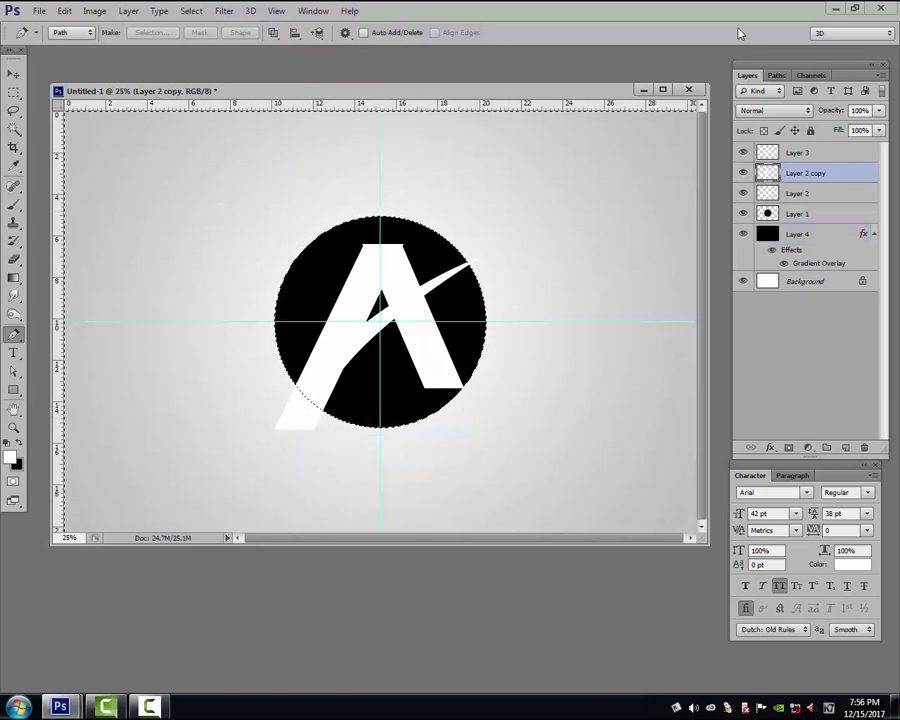
key(Delete)
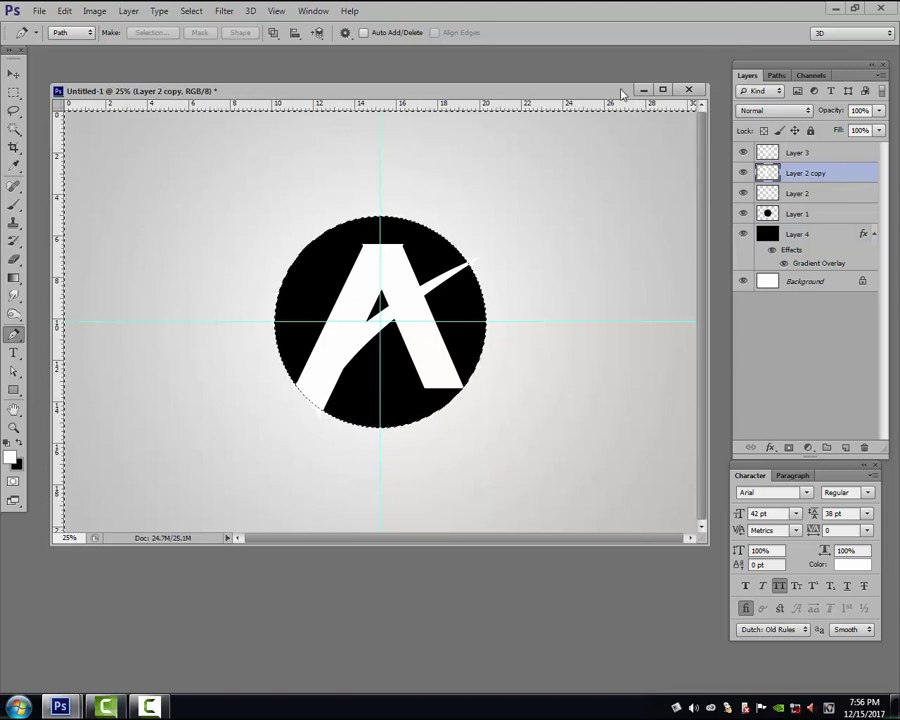
ctrl+right_click(440, 286)
click(470, 292)
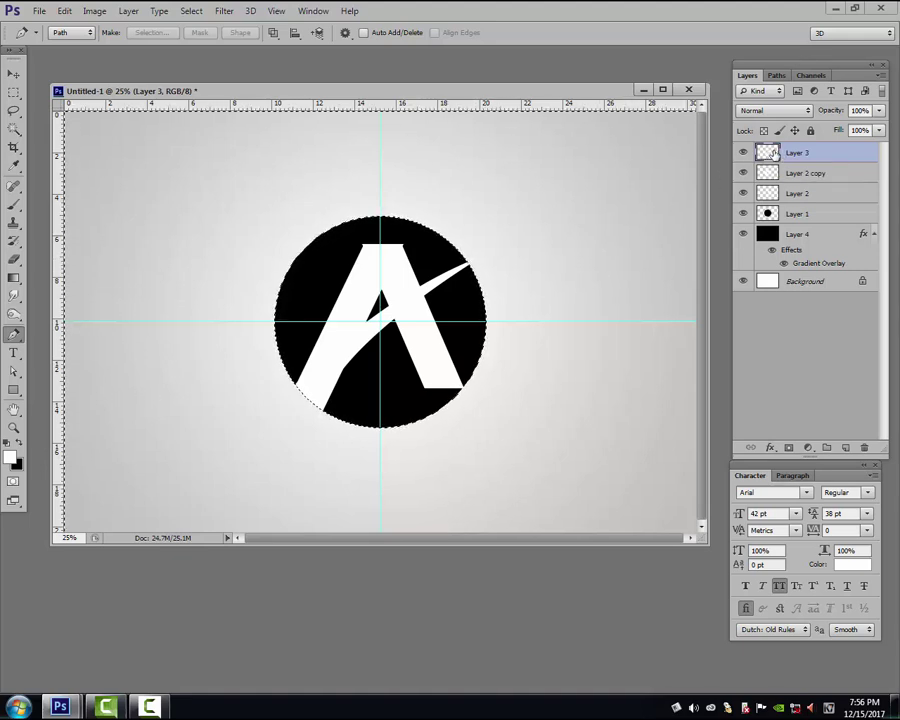
key(ctrl+d)
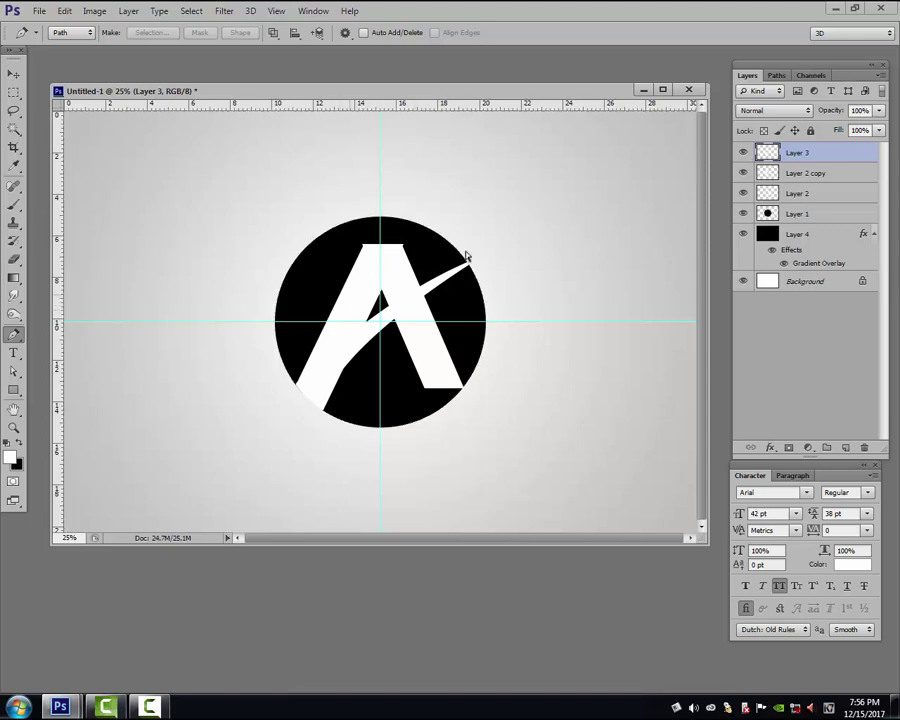
On Layer 1, draw a closed Pen path along the swoosh around the circle's lower right.
click(780, 217)
drag(15, 338, 45, 332)
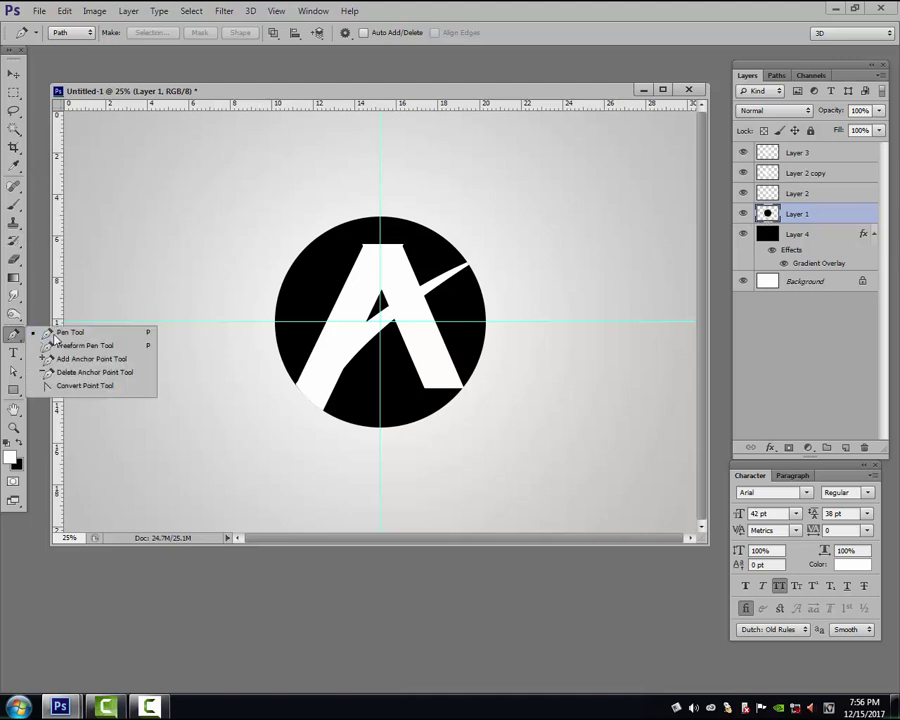
click(287, 412)
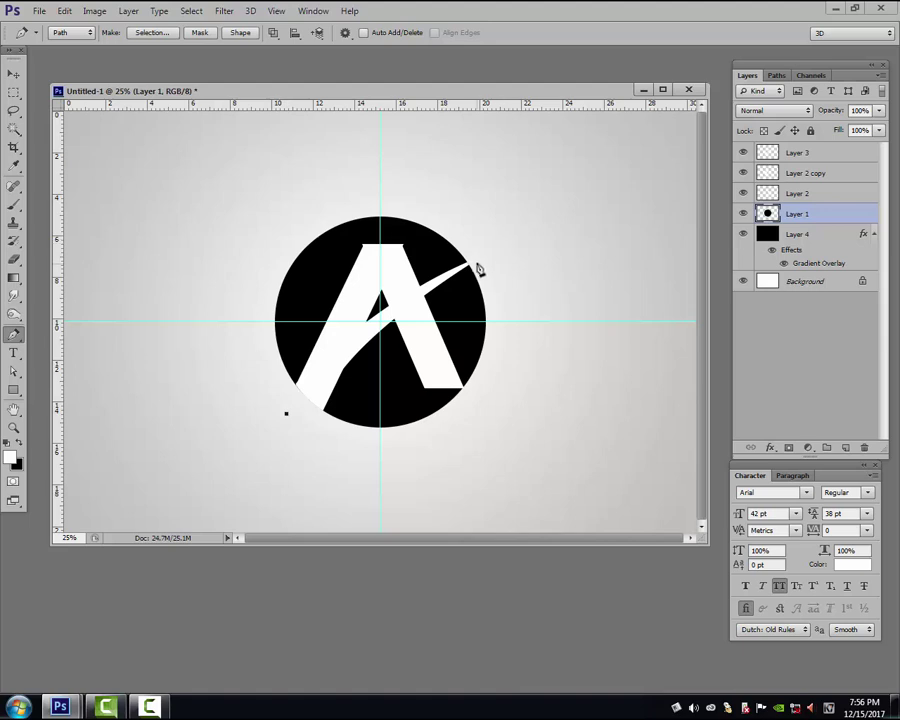
drag(480, 260, 529, 255)
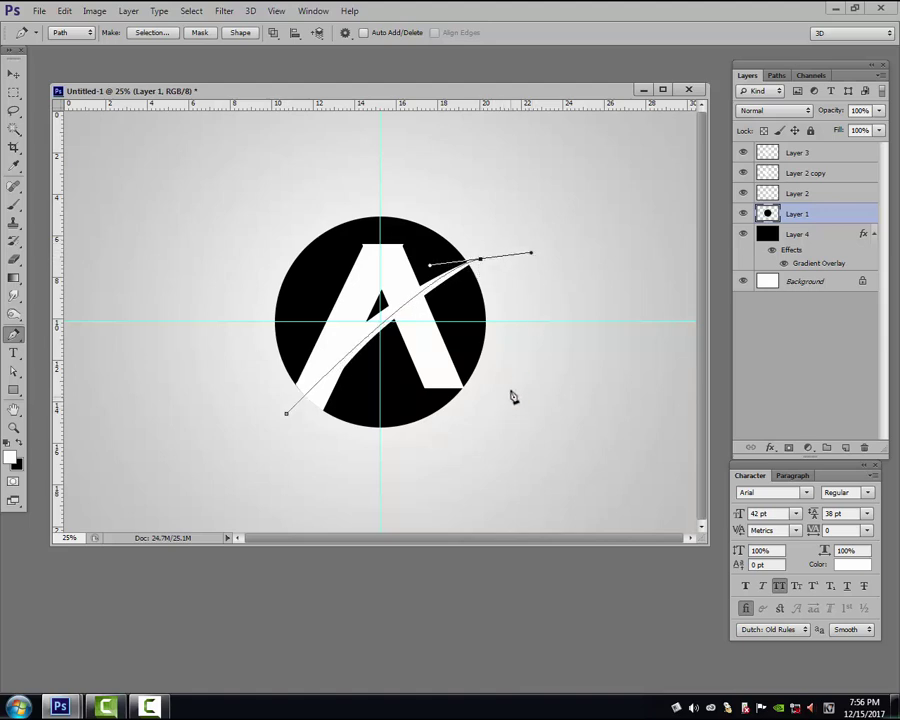
click(481, 262)
drag(527, 355, 526, 383)
drag(417, 475, 341, 475)
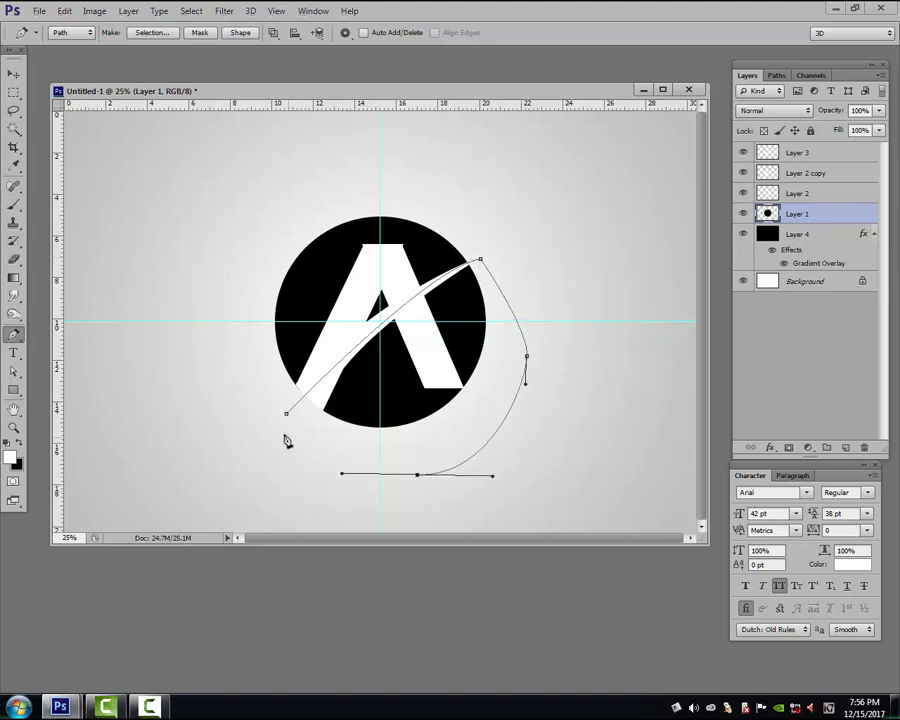
click(287, 414)
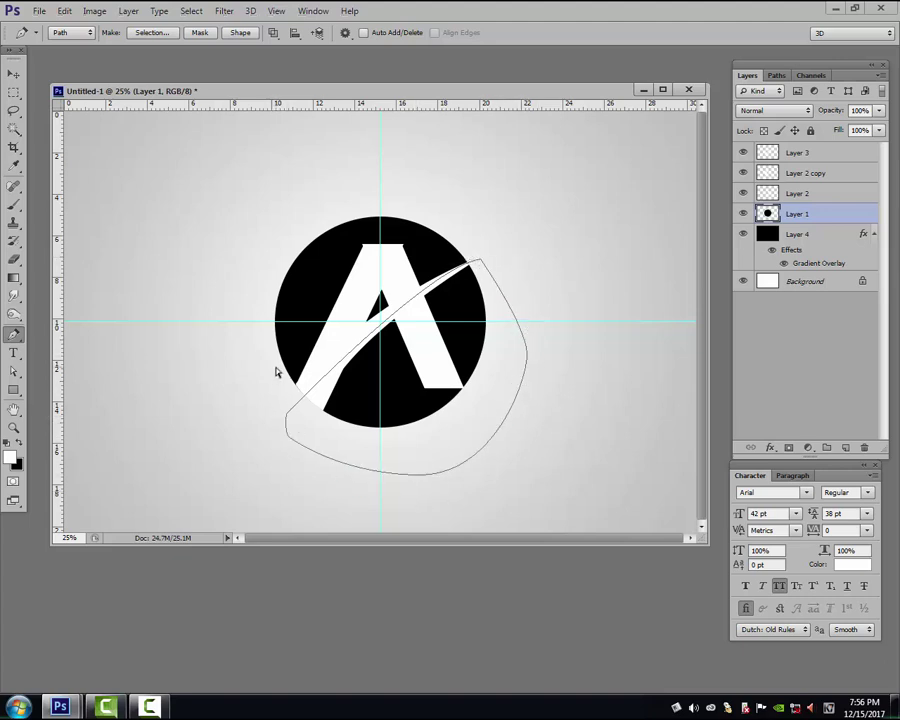
Convert the path to a selection and cut that circle portion onto new Layer 5.
right_click(433, 374)
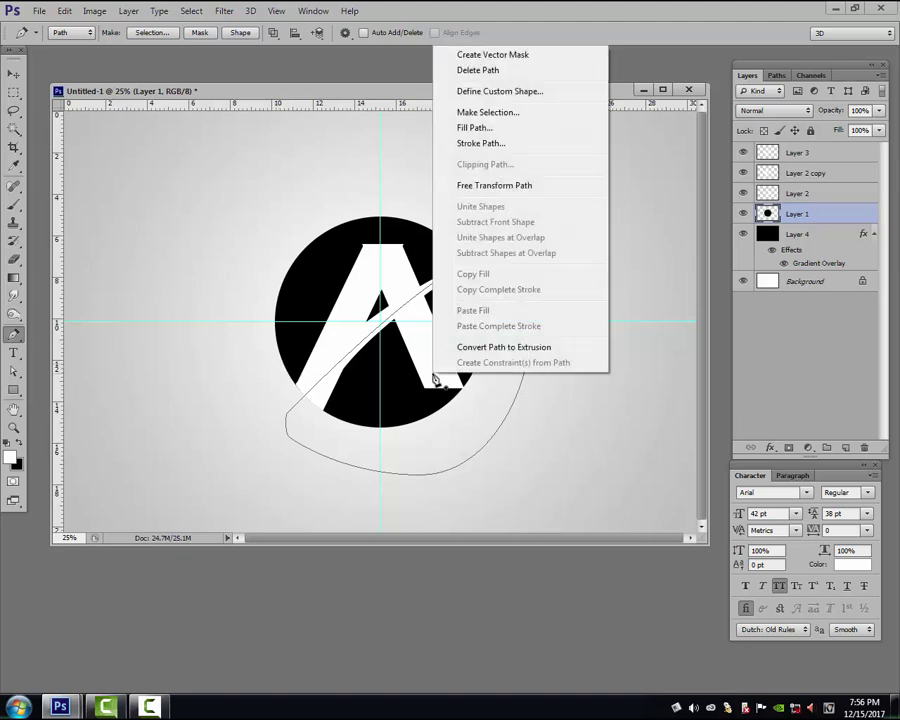
click(514, 116)
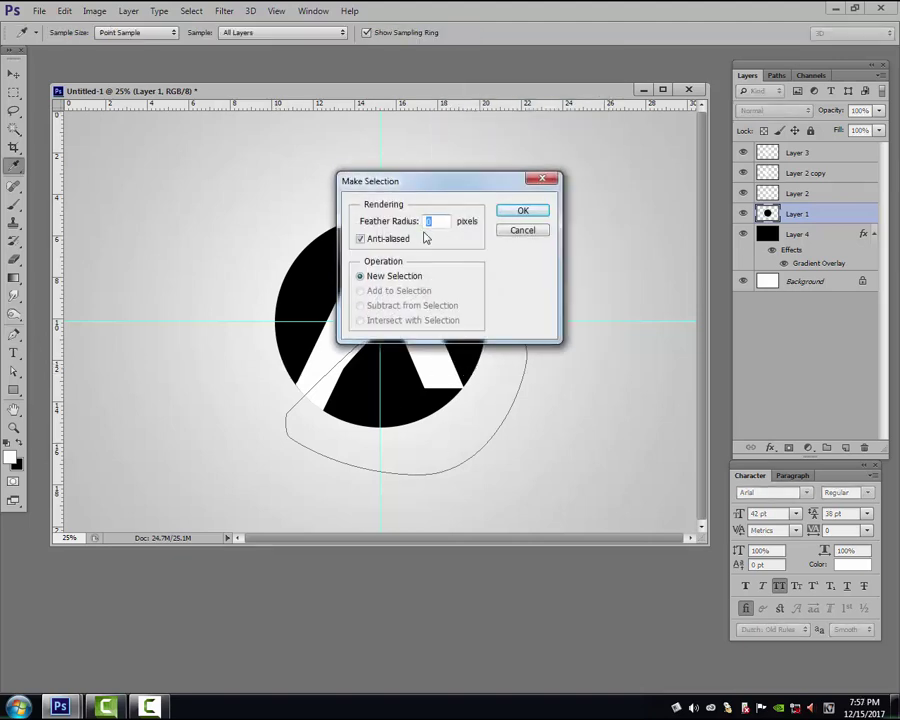
click(524, 214)
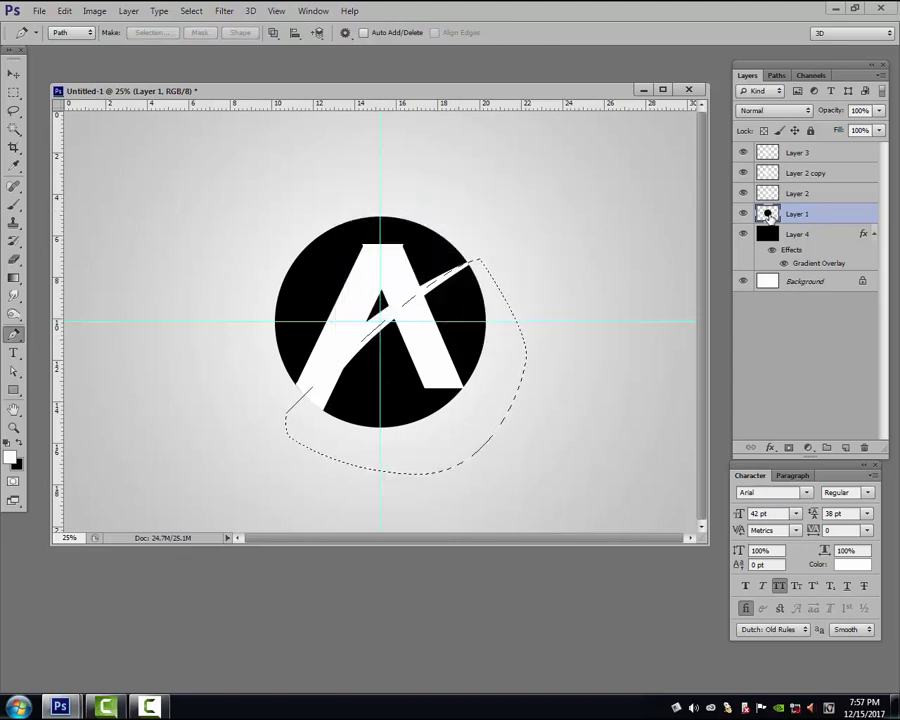
key(ctrl+j)
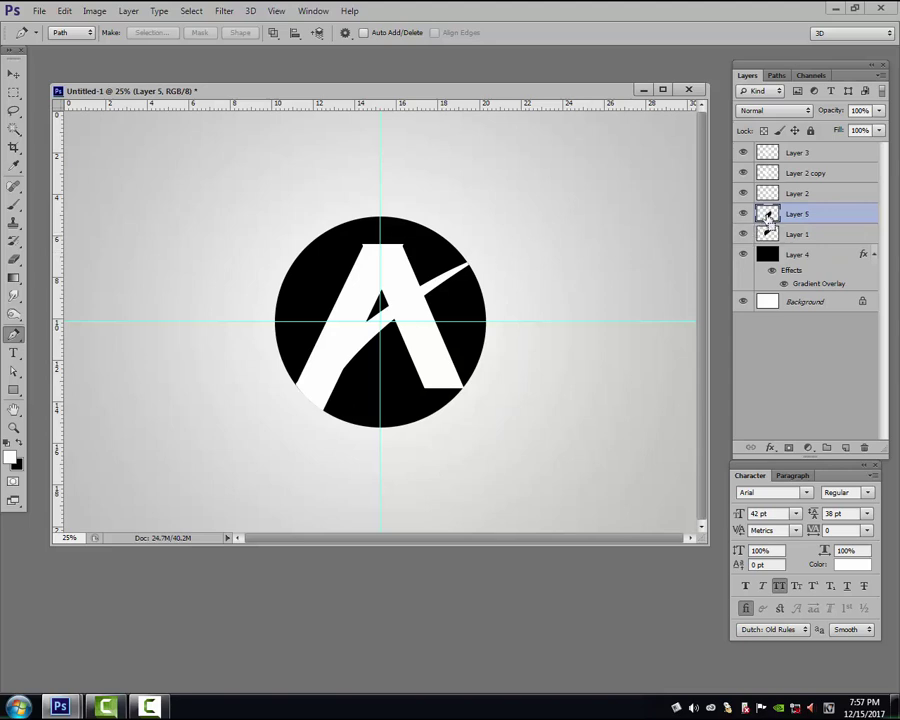
Add a Gradient Overlay to Layer 1 starting from the orange-red preset.
key(v)
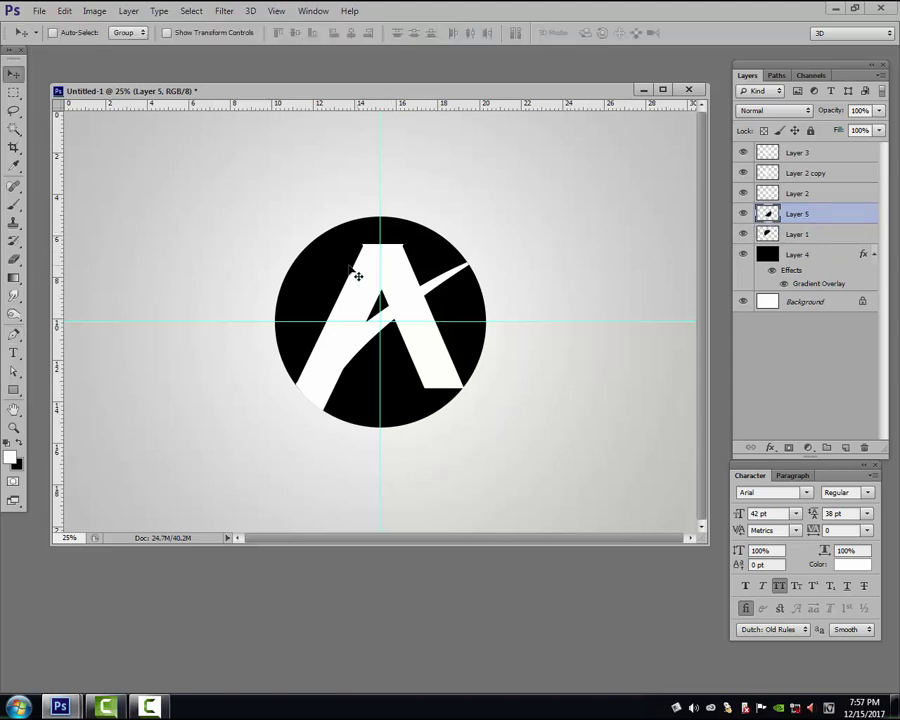
right_click(325, 262)
click(345, 264)
click(770, 447)
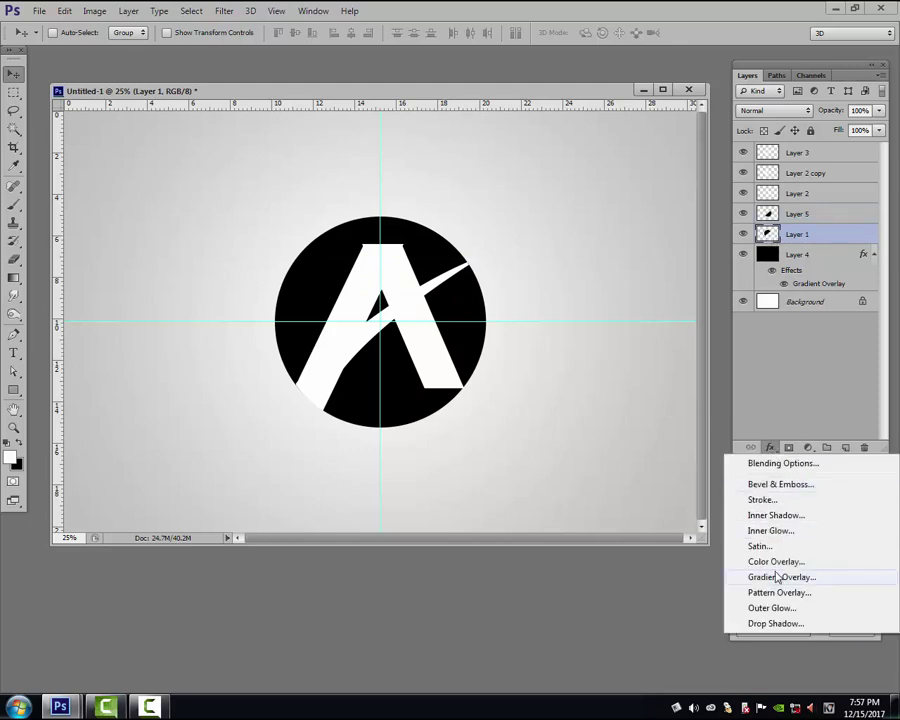
click(776, 577)
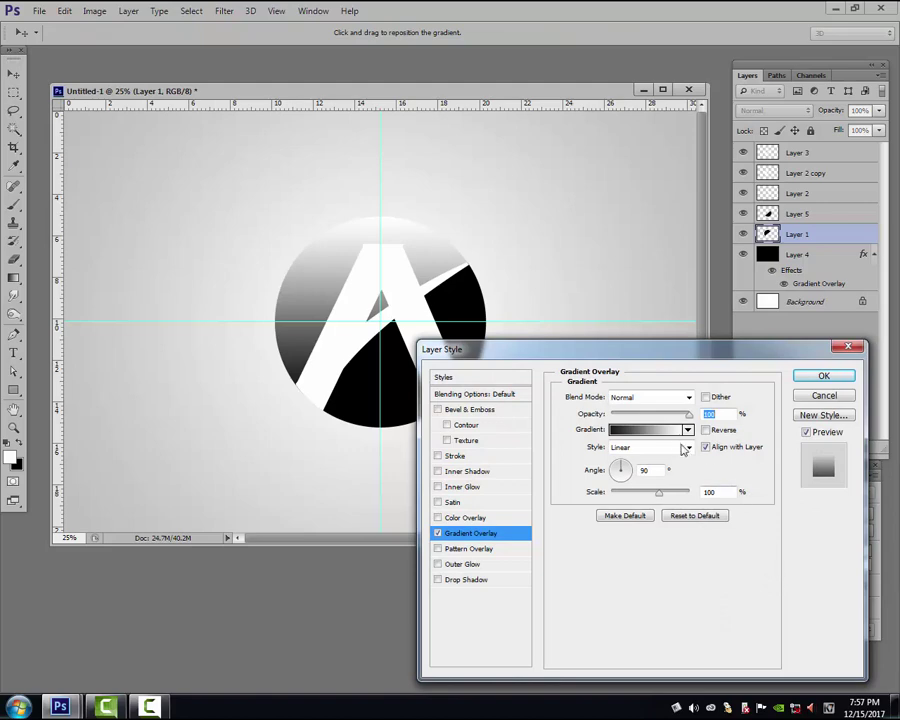
click(667, 435)
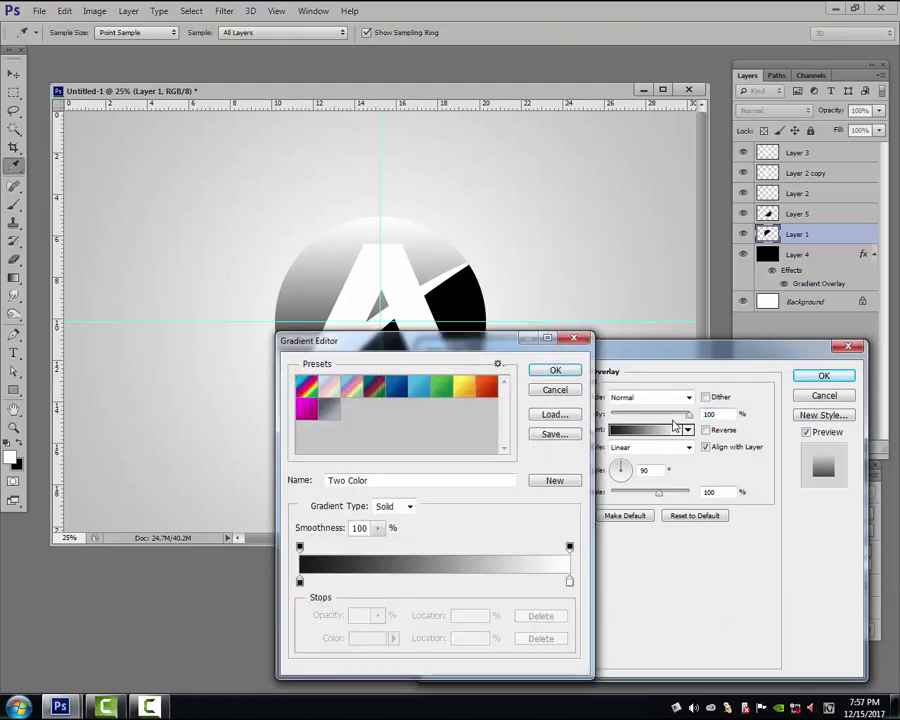
click(485, 388)
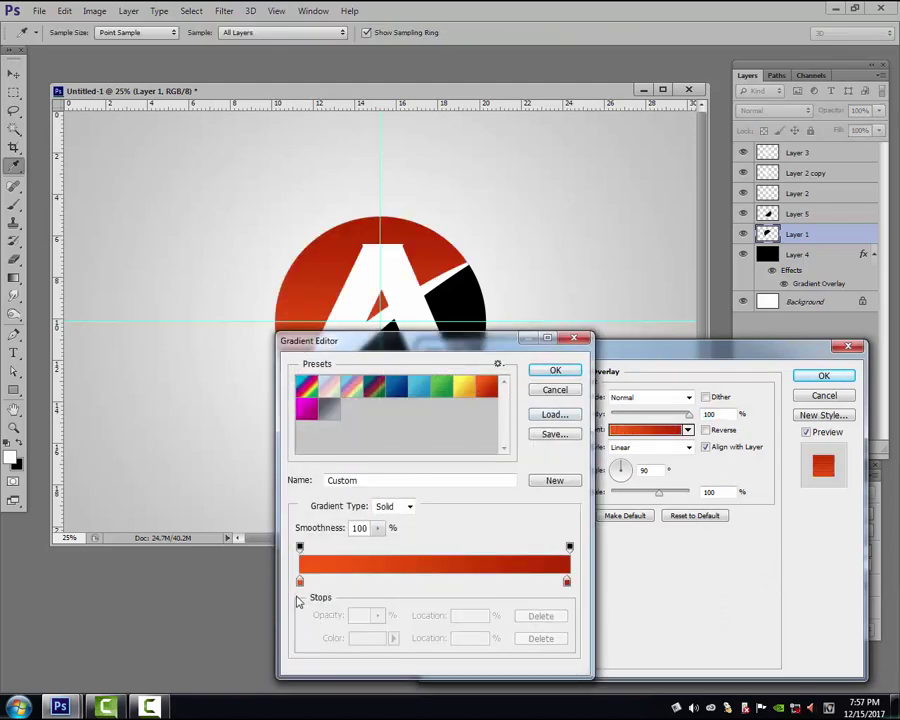
Set the gradient stops to fa5e14 and b32801, make it Radial, and apply it.
click(299, 582)
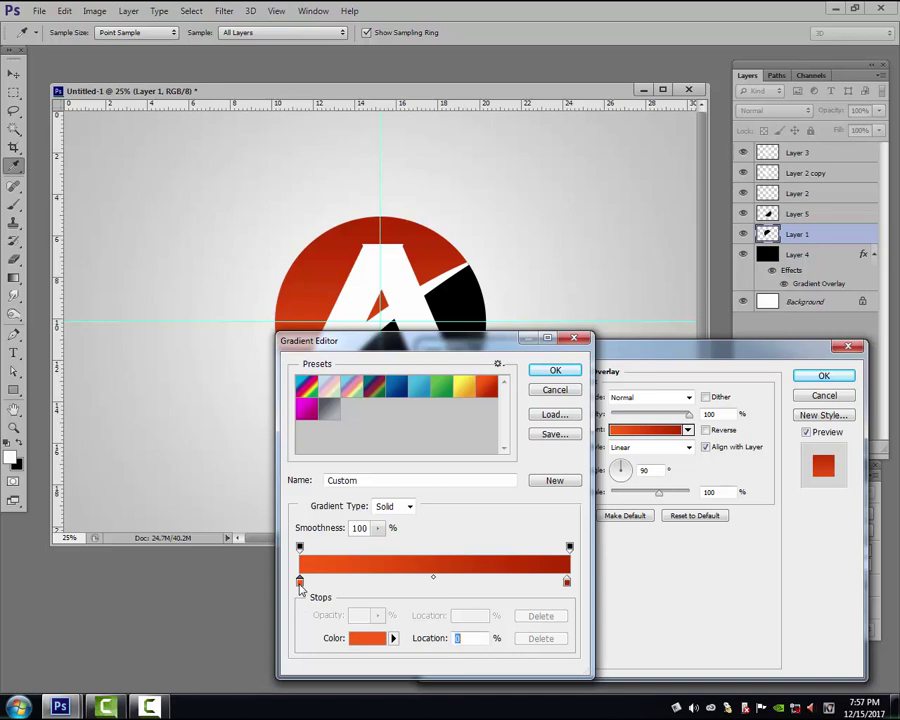
click(369, 640)
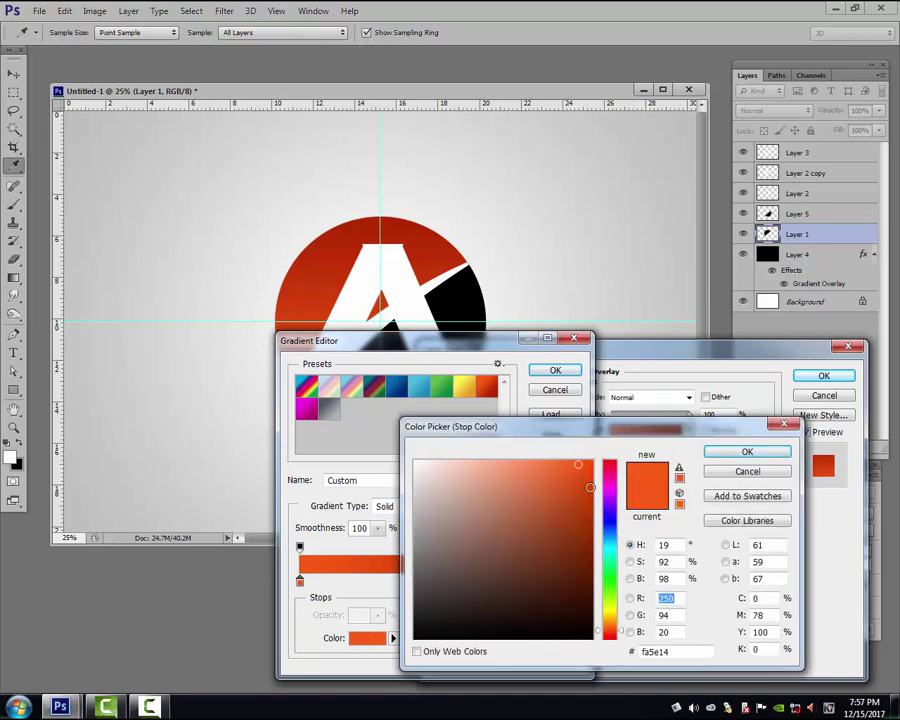
drag(678, 650, 620, 651)
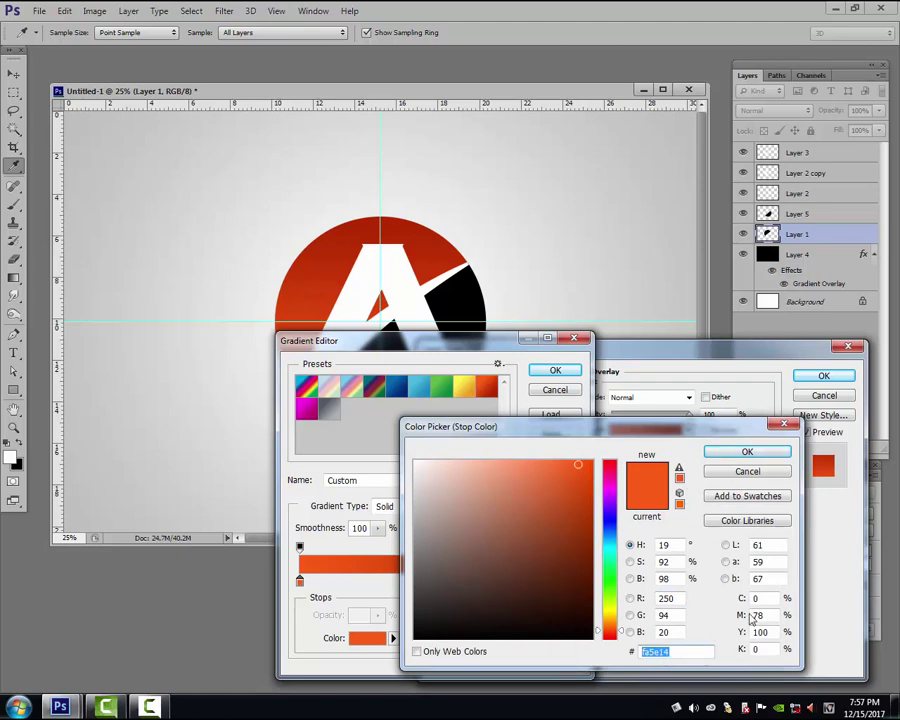
click(748, 453)
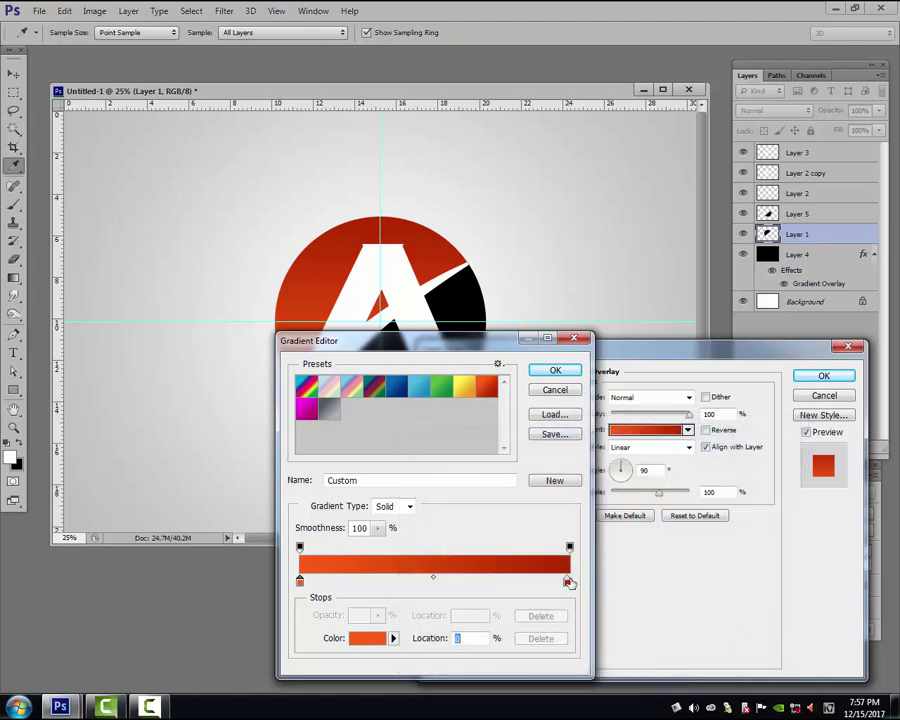
click(567, 583)
click(367, 646)
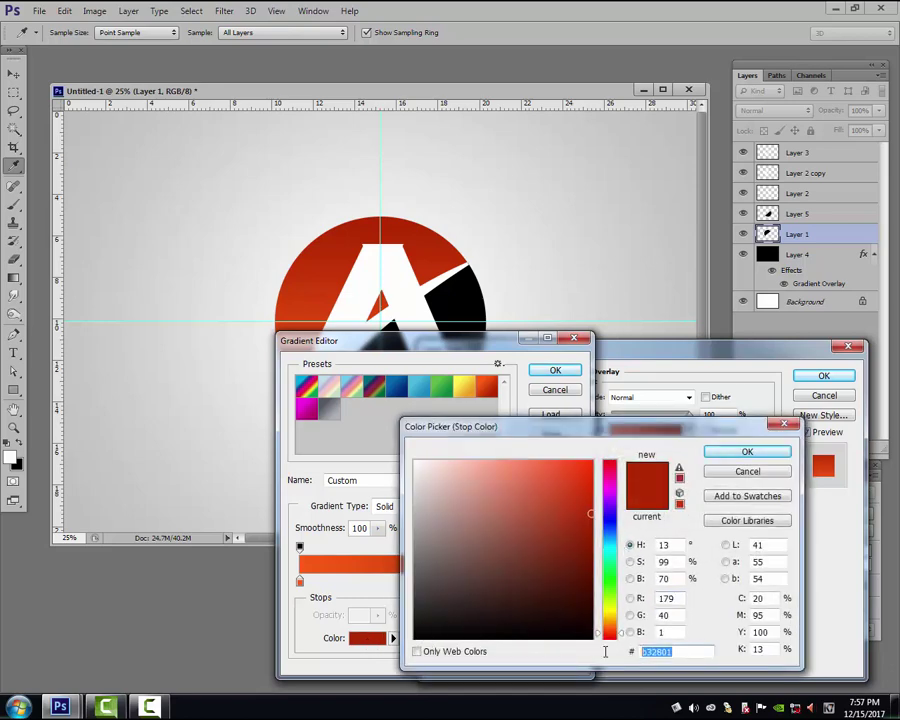
click(746, 452)
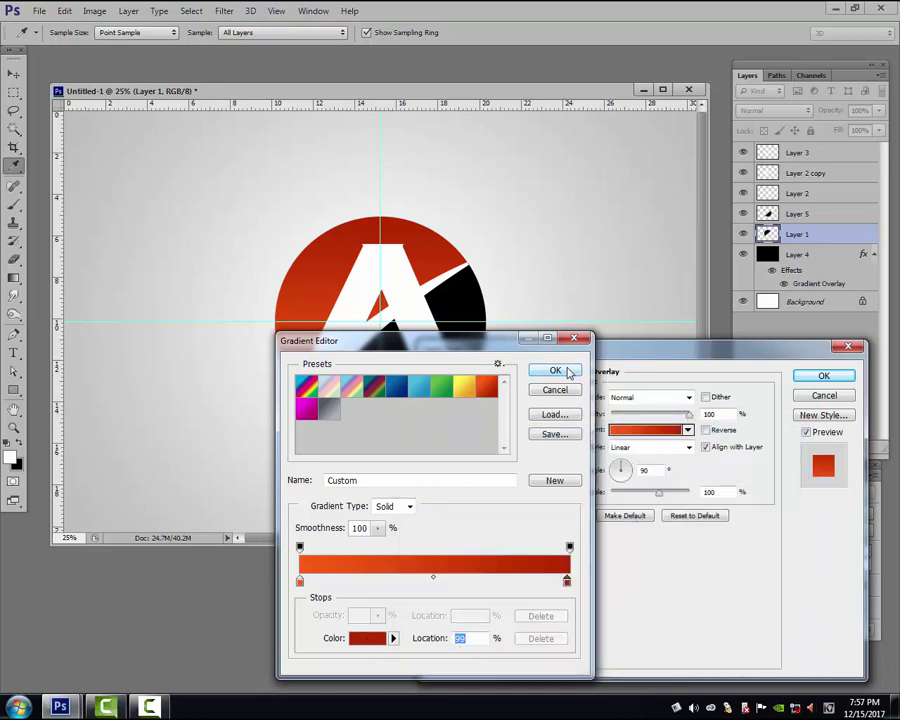
click(557, 371)
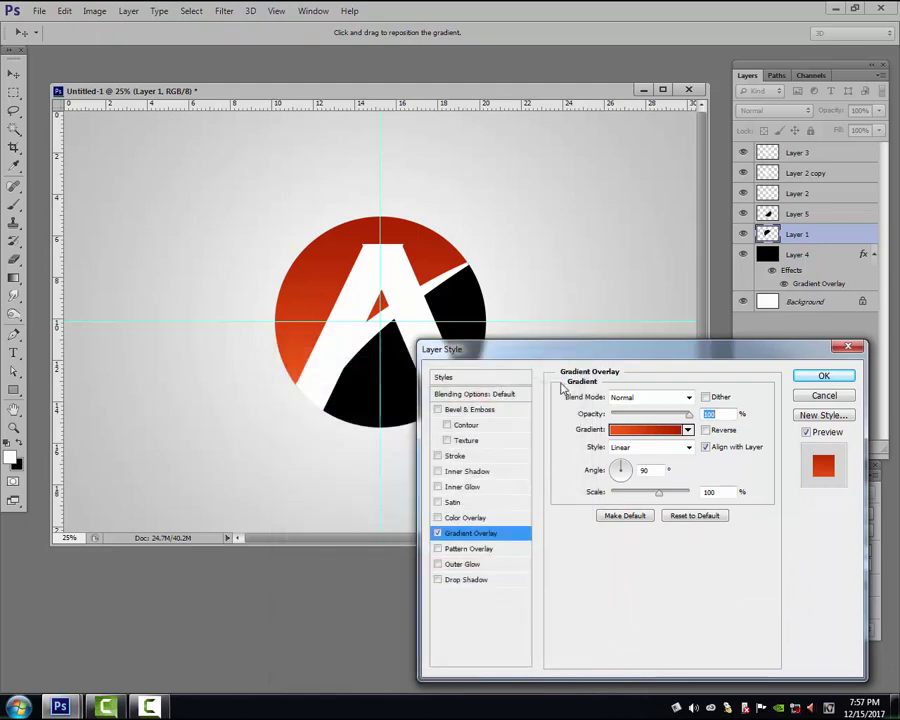
click(660, 448)
click(620, 472)
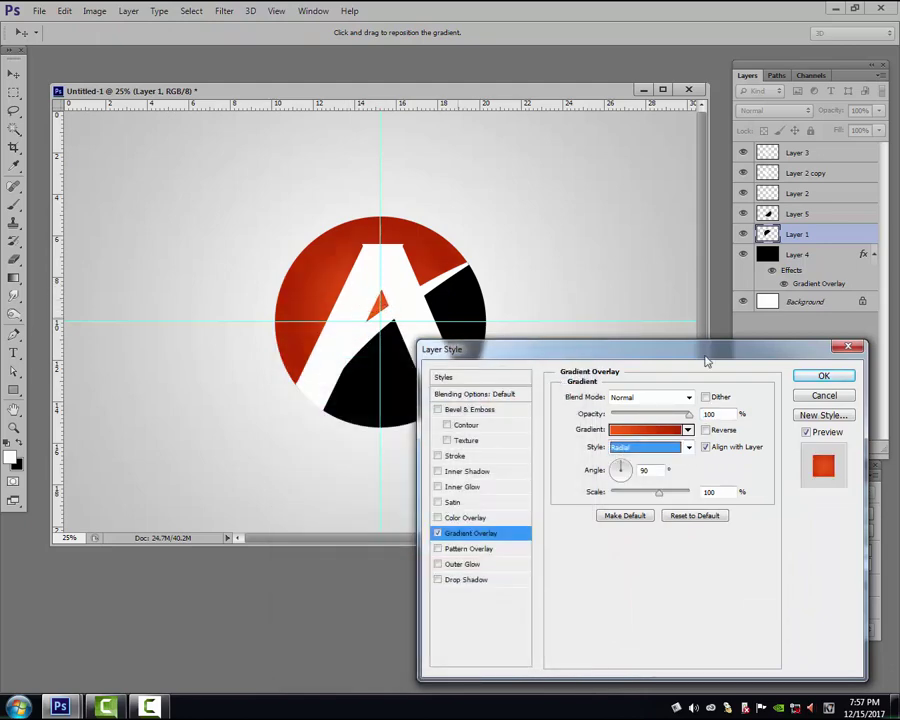
click(824, 376)
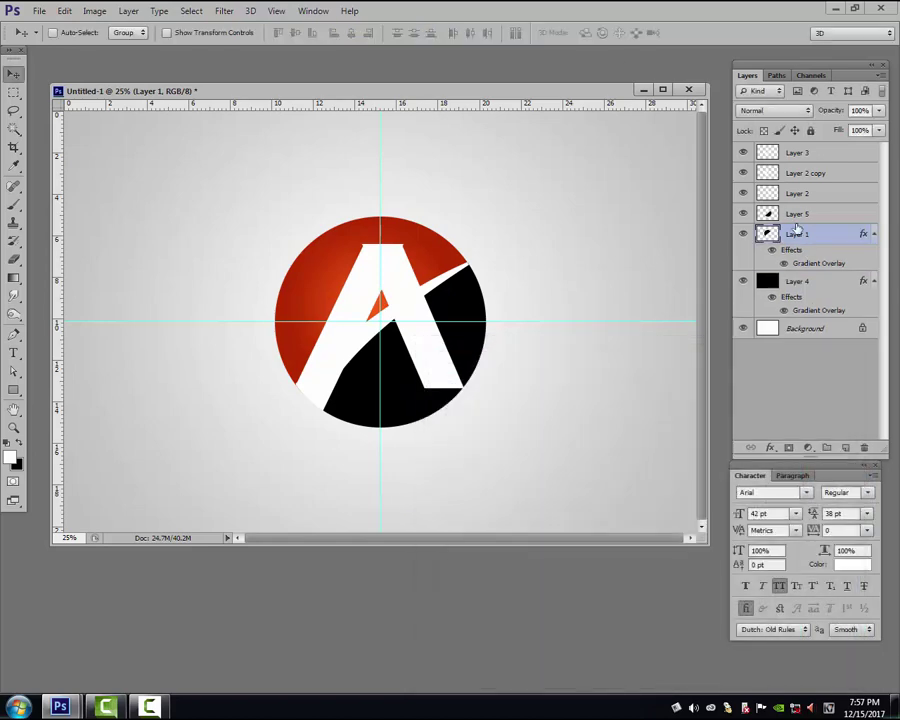
Add a Gradient Overlay to Layer 5 starting from the blue preset.
click(795, 215)
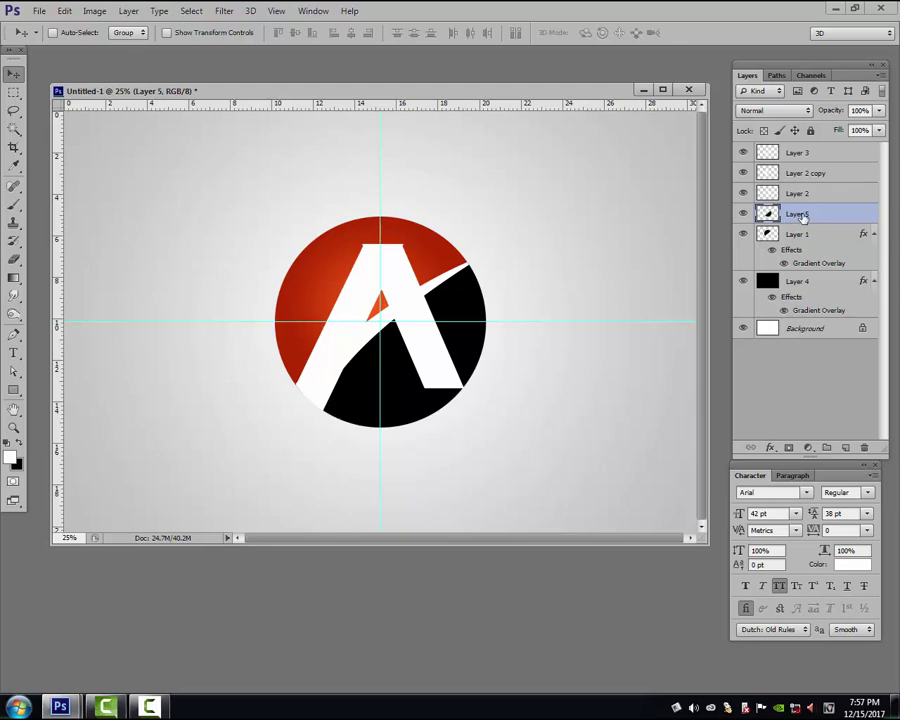
right_click(806, 216)
key(Escape)
click(771, 448)
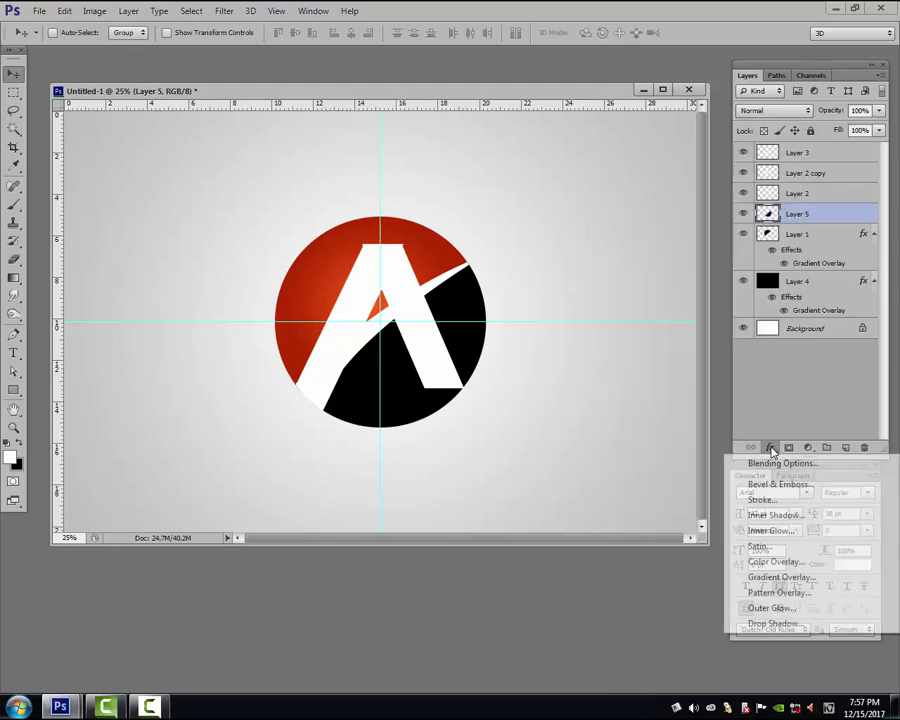
click(782, 577)
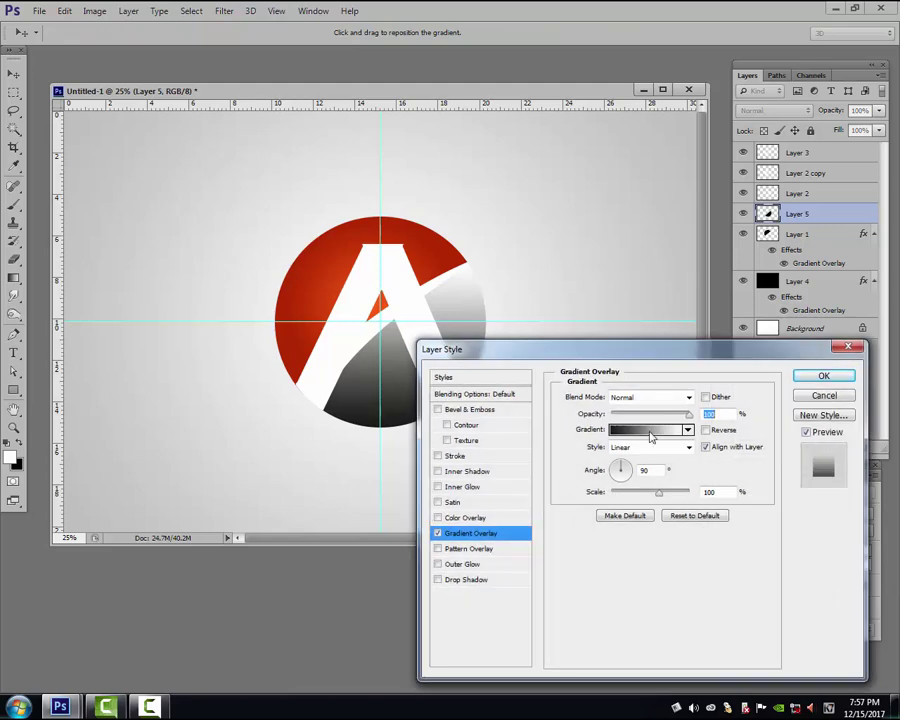
click(651, 436)
click(397, 390)
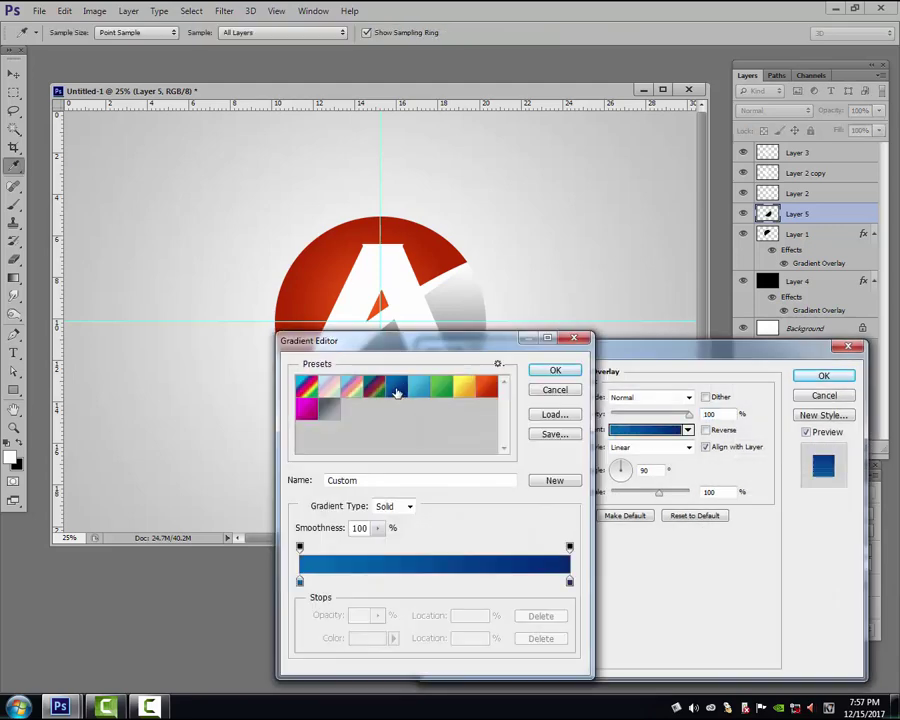
Set the blue gradient stops to 0268b0 and 032771.
click(300, 582)
click(368, 638)
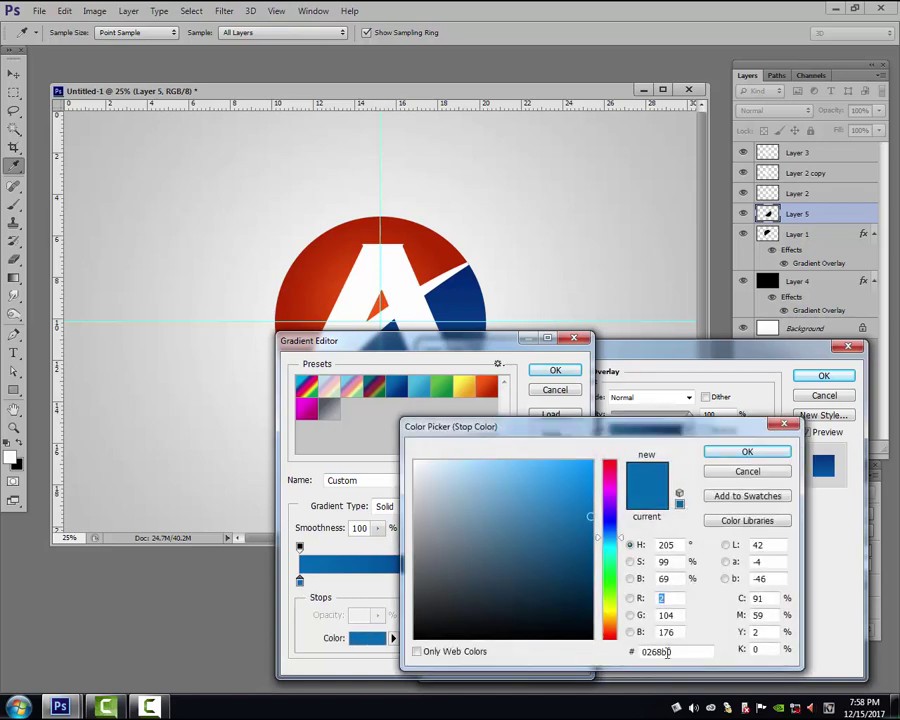
click(747, 452)
click(570, 583)
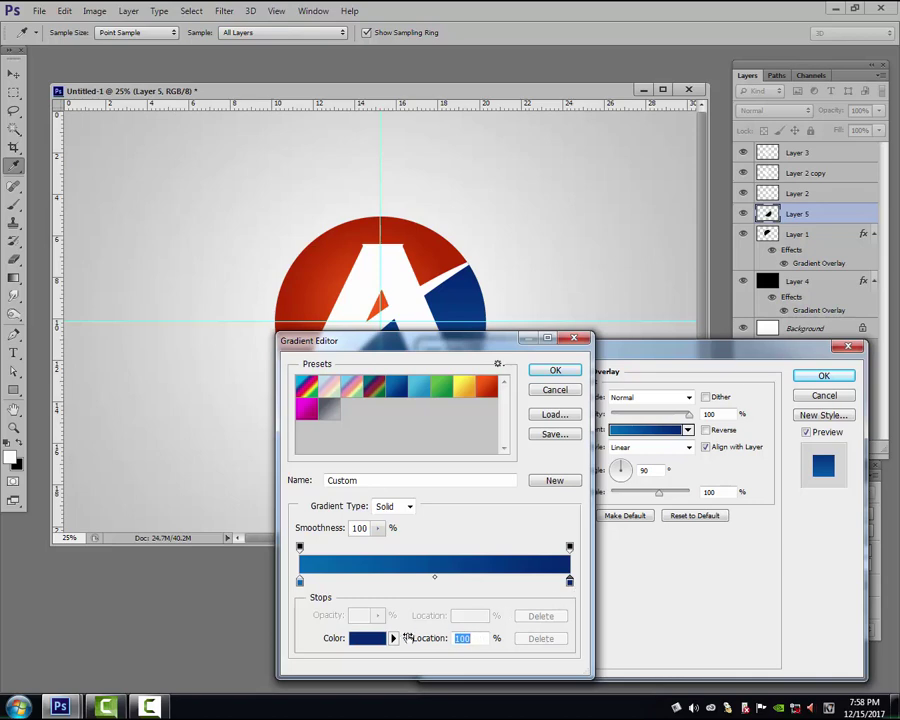
click(374, 638)
click(656, 651)
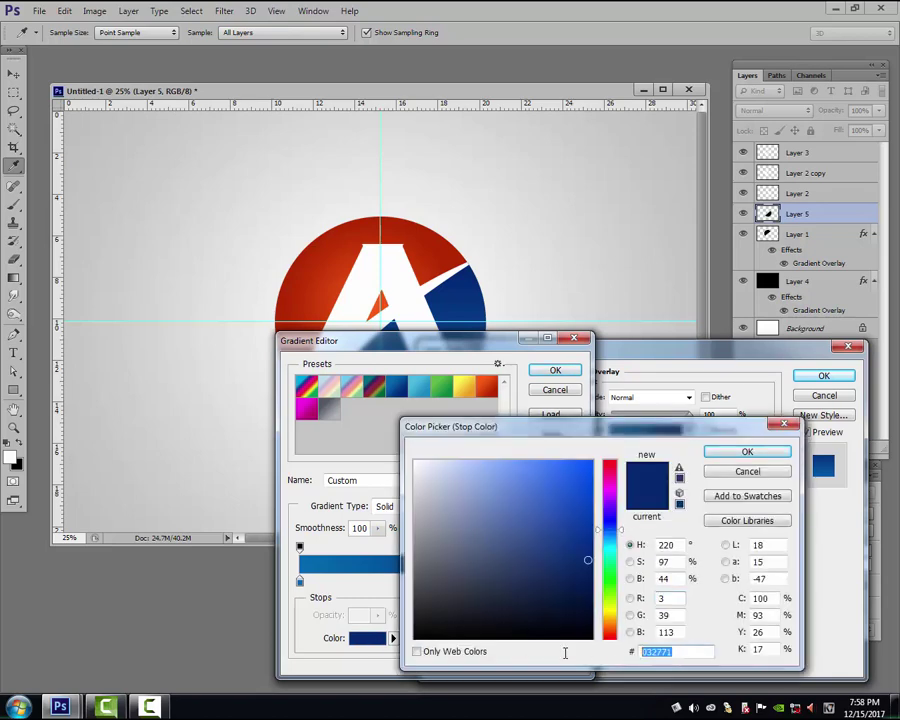
click(747, 452)
click(555, 371)
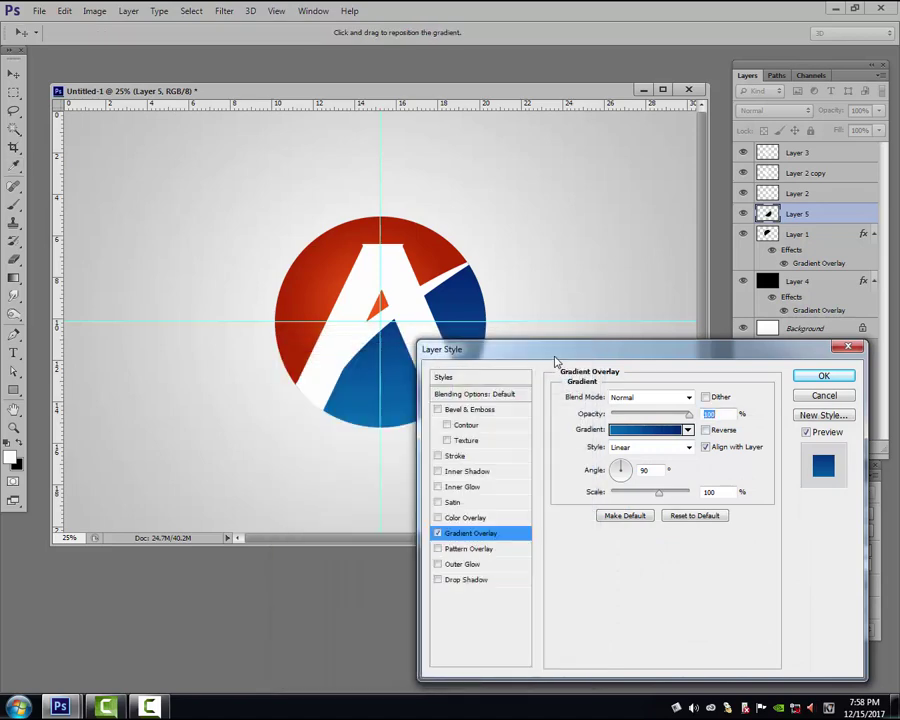
Make the blue gradient Radial with its bright centre shifted up-left, and apply it.
drag(556, 362, 553, 451)
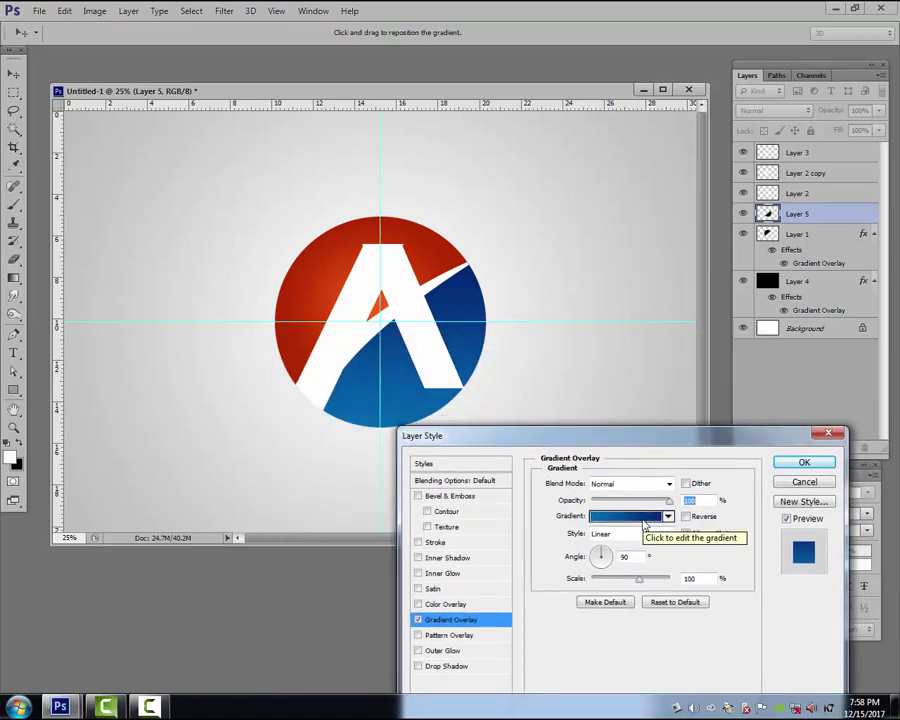
click(668, 537)
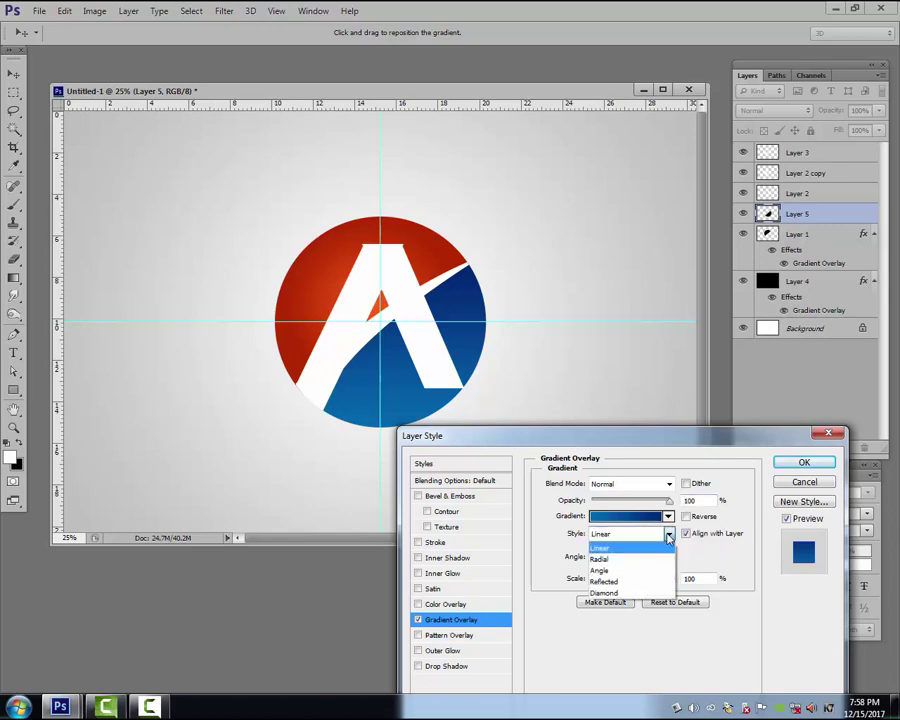
click(610, 555)
drag(418, 372, 396, 352)
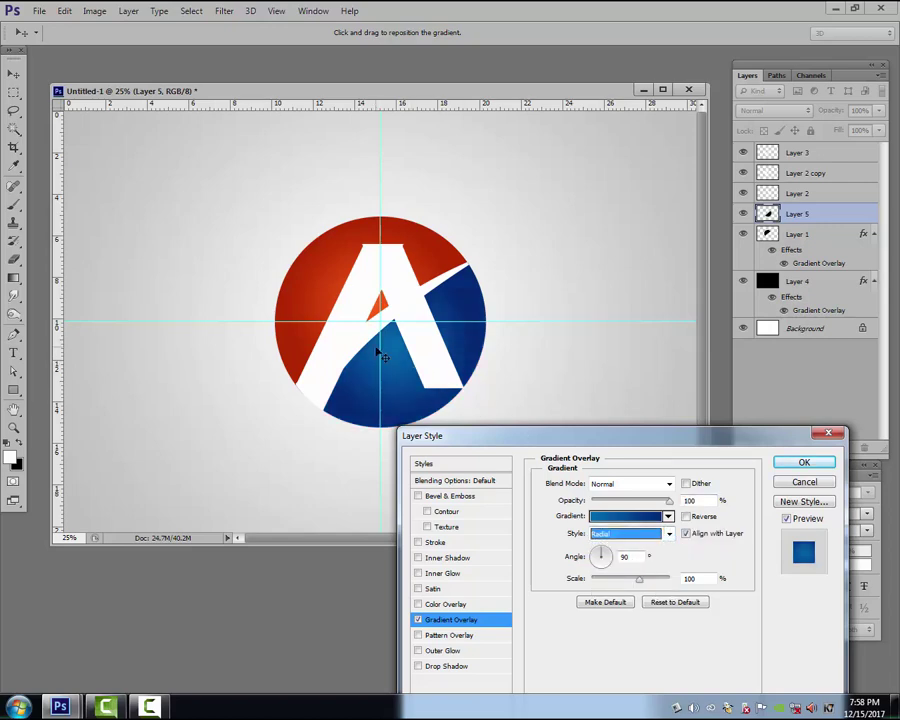
click(801, 465)
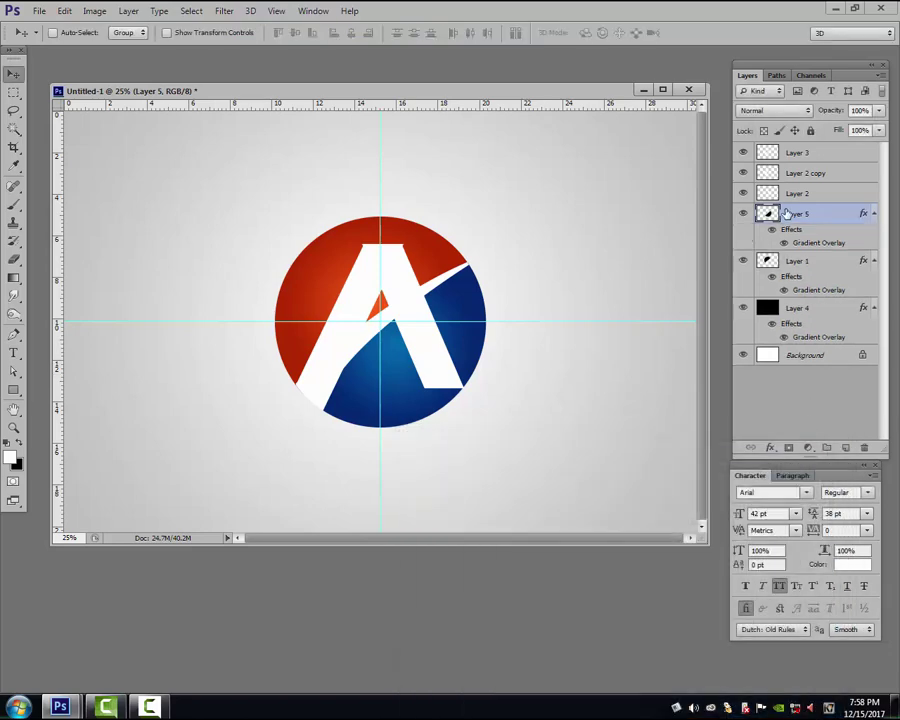
Group Layers 3 through 1 into Group 1.
key(ctrl+g)
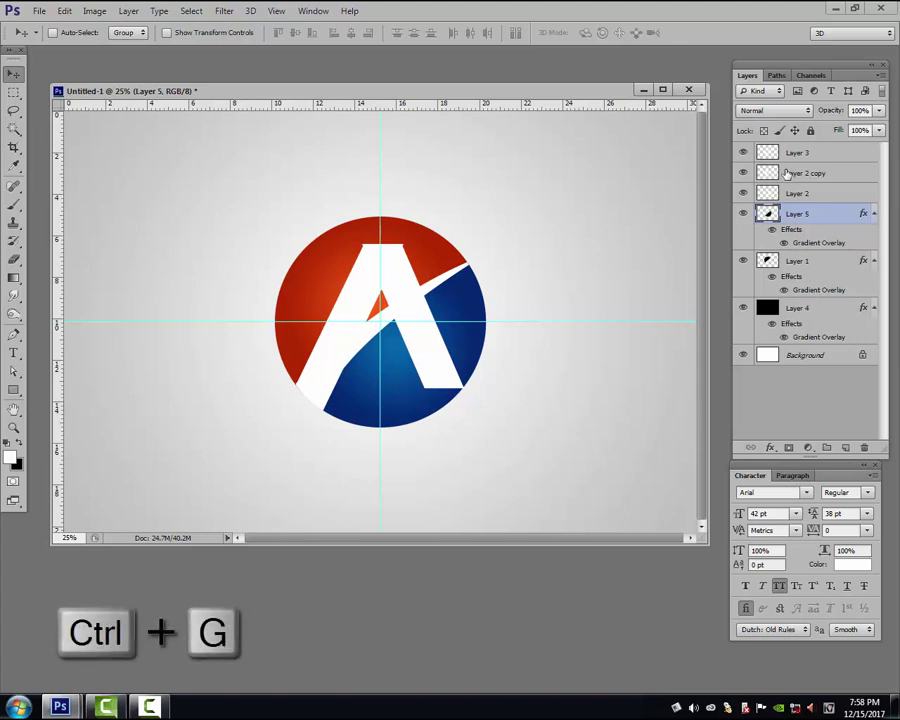
click(803, 153)
shift+click(816, 261)
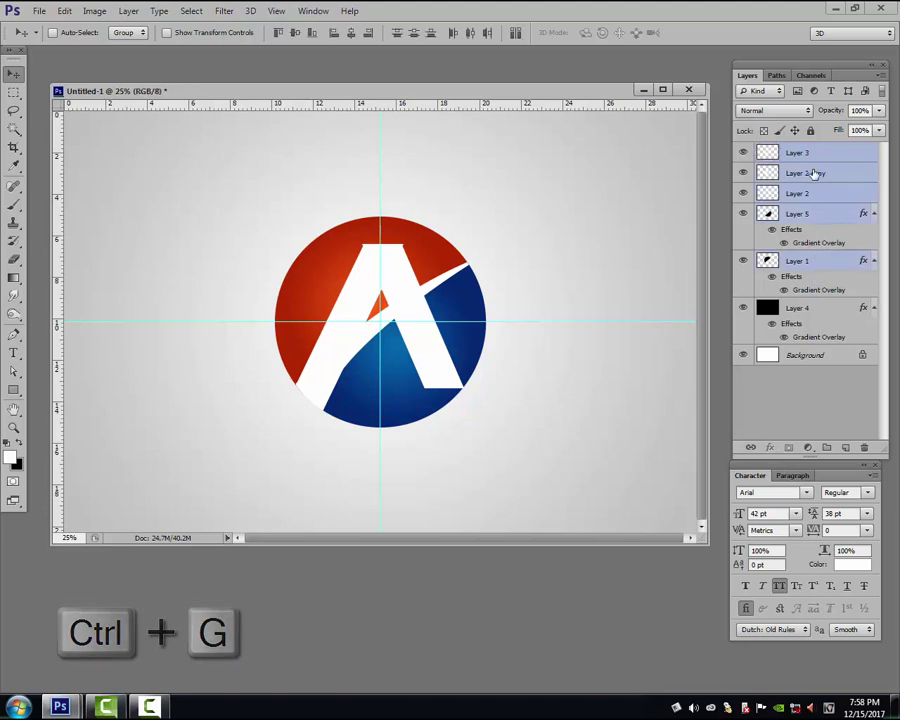
key(ctrl+g)
click(743, 151)
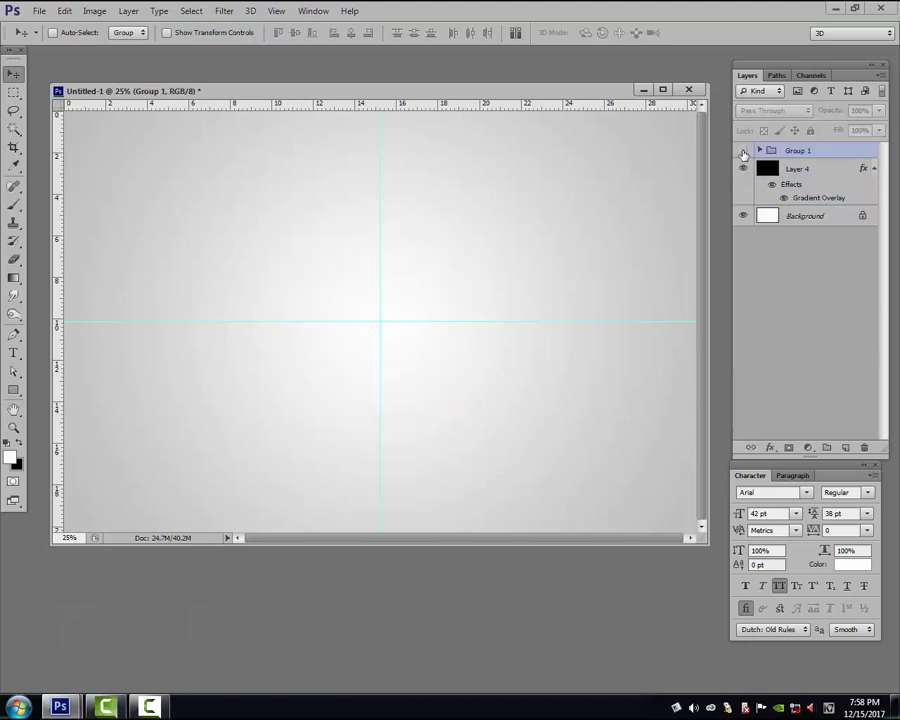
click(743, 151)
Move the whole logo group left of the canvas centre.
key(ctrl+t)
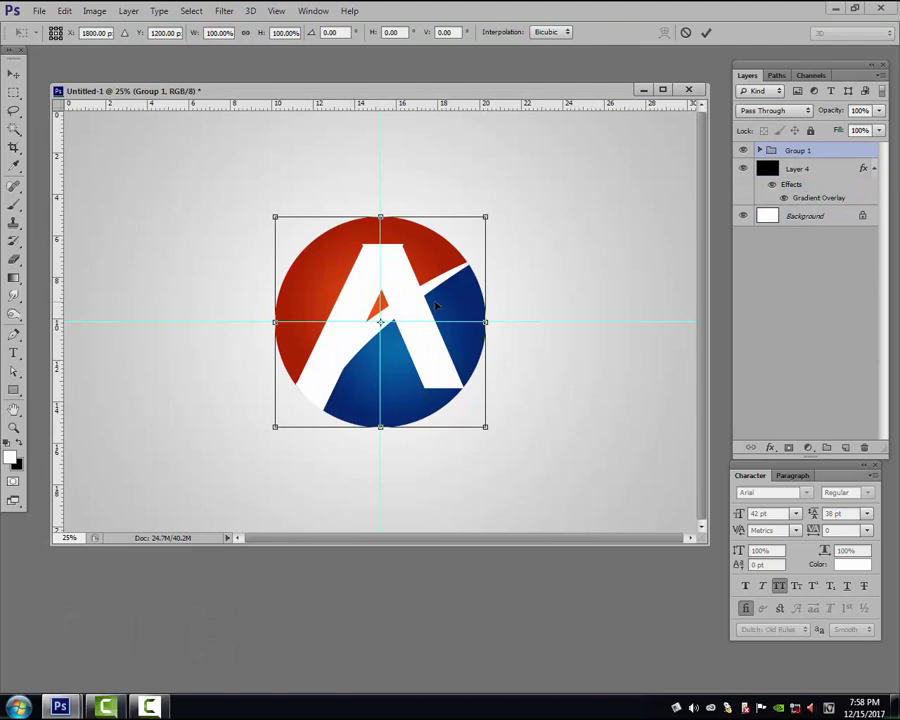
drag(436, 306, 276, 306)
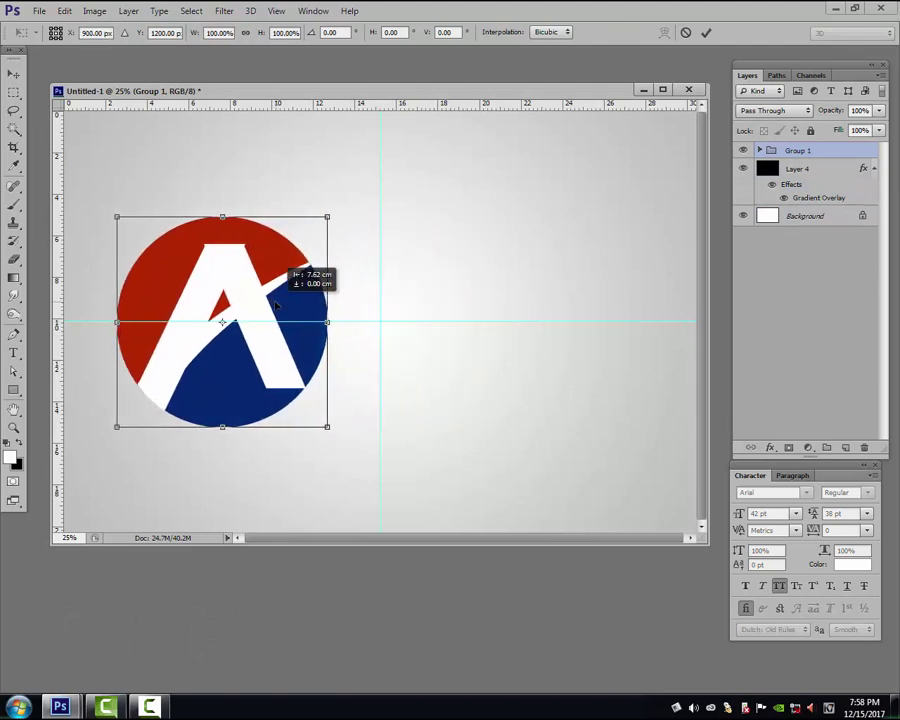
drag(276, 306, 296, 265)
key(Return)
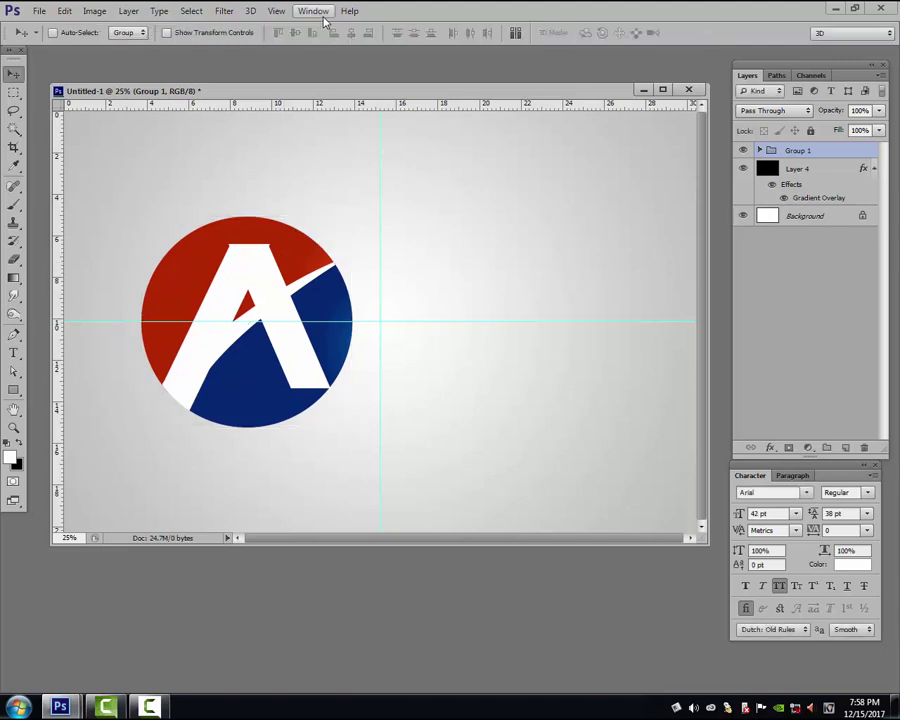
Edit the text layer to remove the DESIGN line, leaving only LOGO.
key(m)
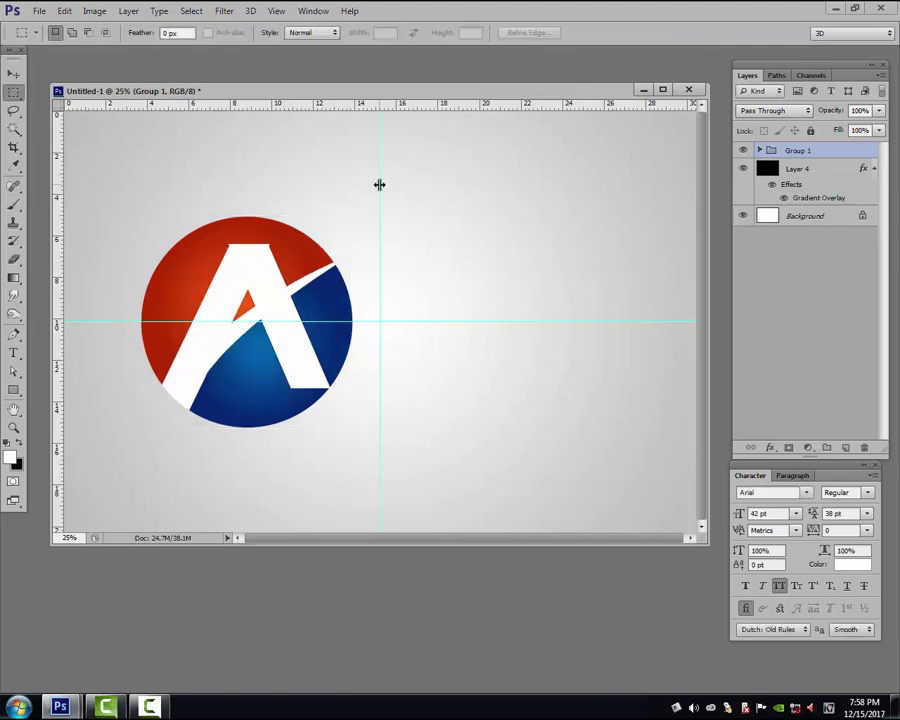
key(t)
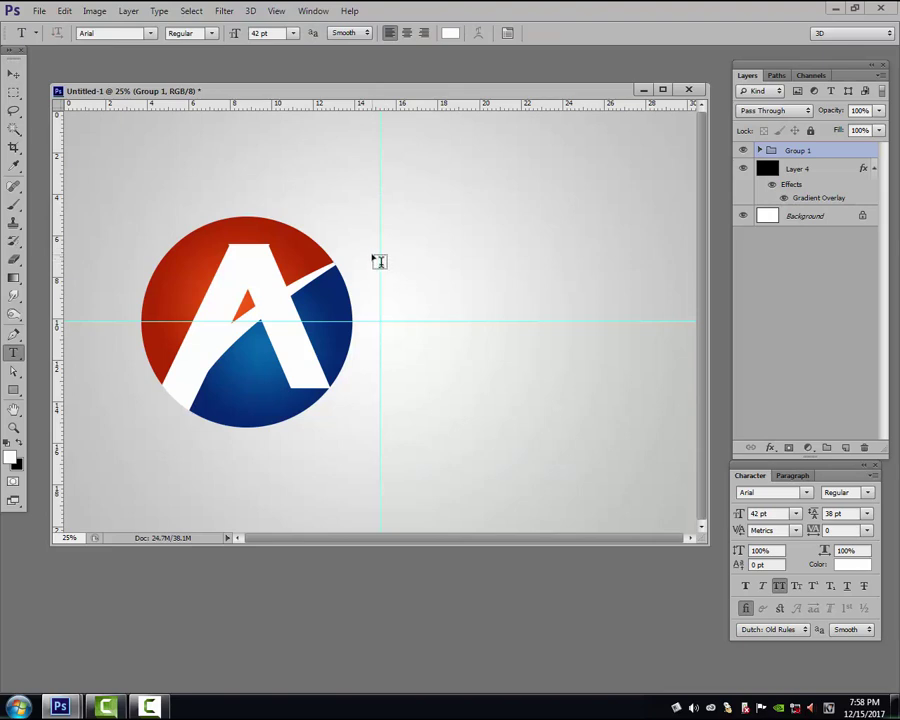
click(377, 259)
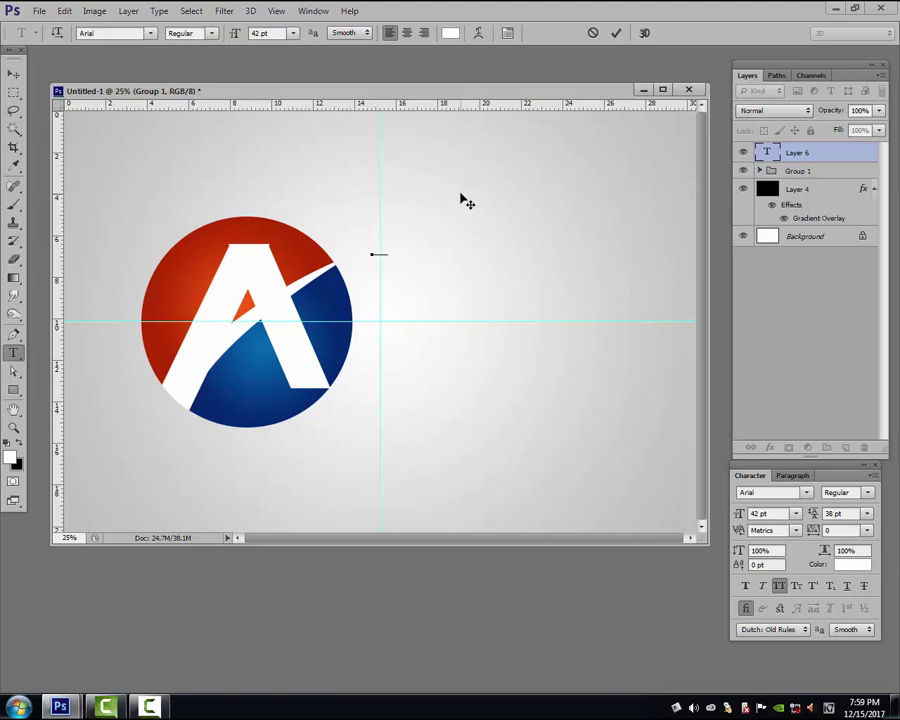
text(a)
text(co)
text(o)
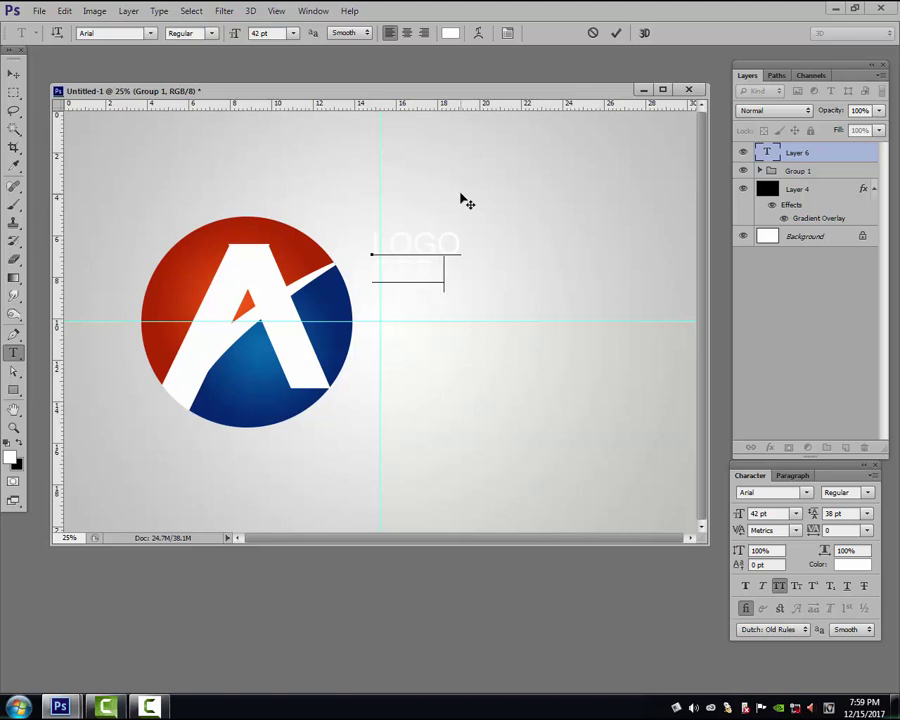
text(gn)
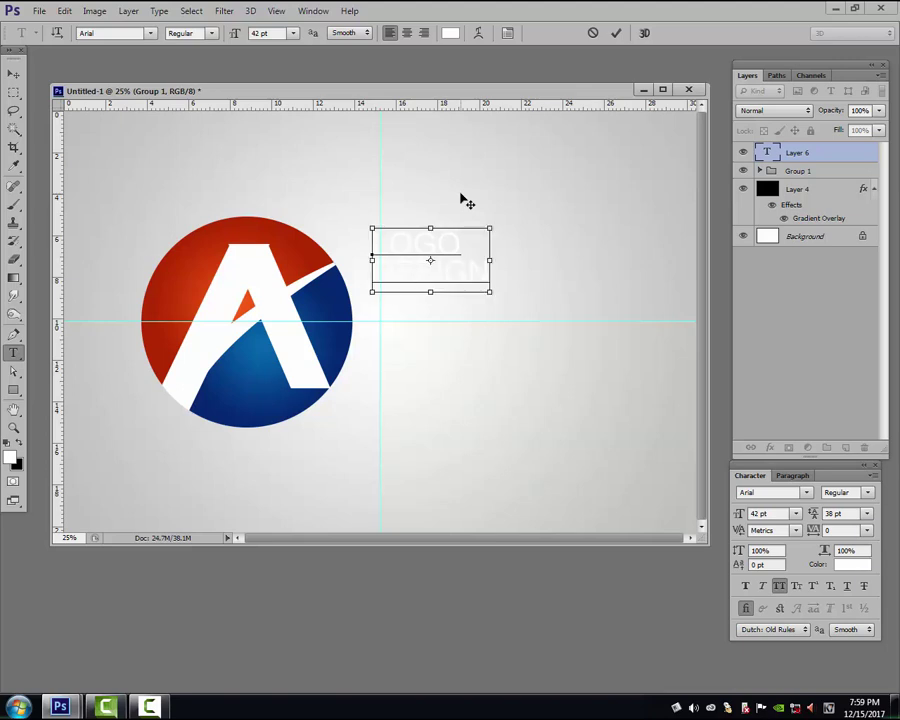
drag(491, 270, 366, 267)
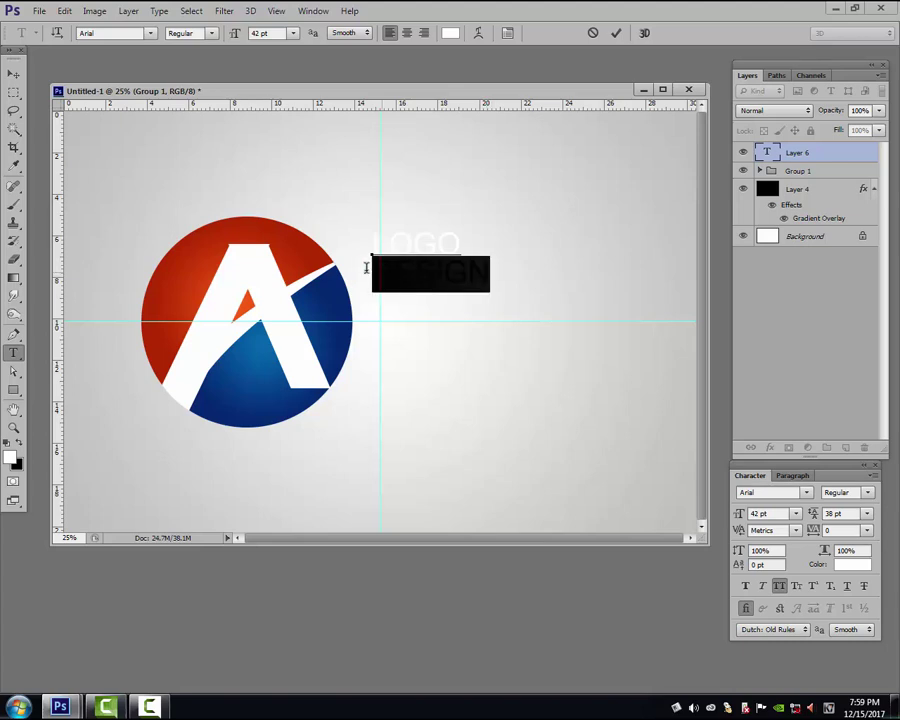
key(BackSpace)
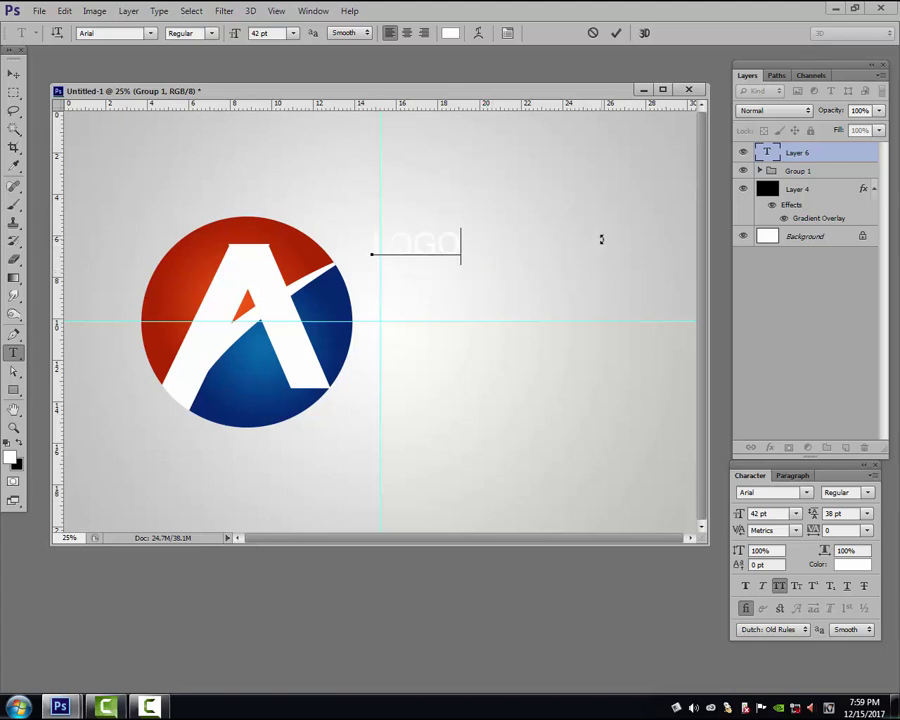
key(ctrl+Return)
Duplicate LOGO just below, retype the copy as DESIGN, and reselect the LOGO text.
drag(458, 244, 461, 275)
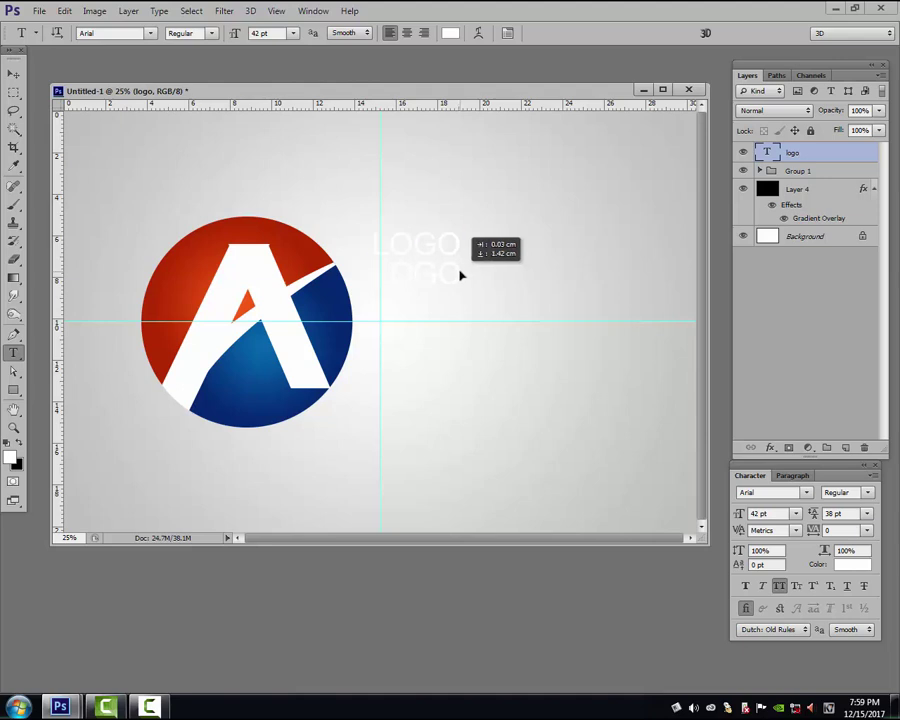
drag(461, 275, 458, 271)
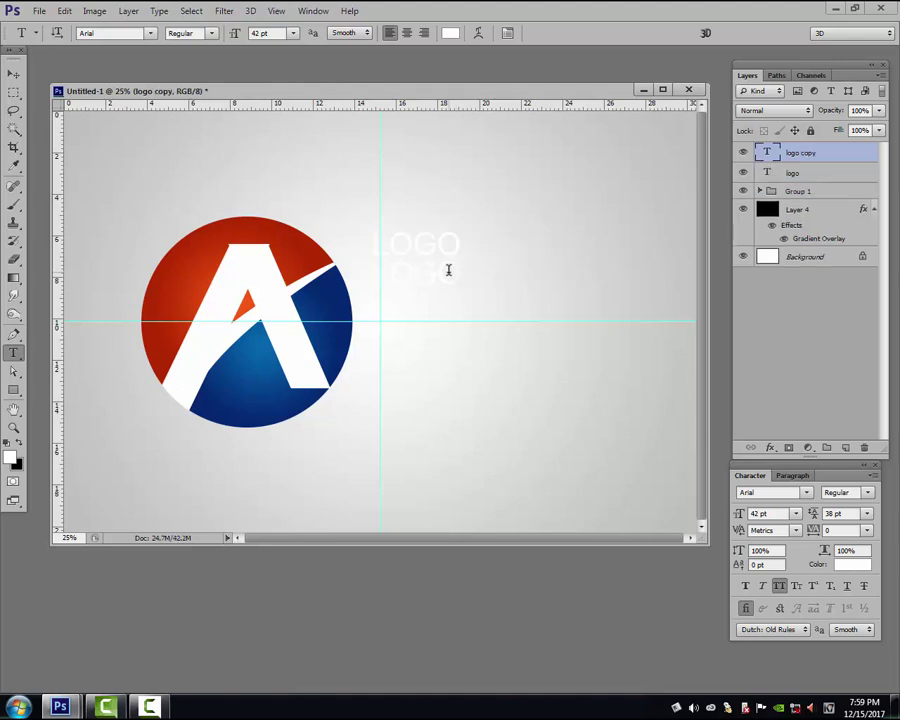
click(448, 270)
key(ctrl+a)
text(DESIGN)
key(ctrl+a)
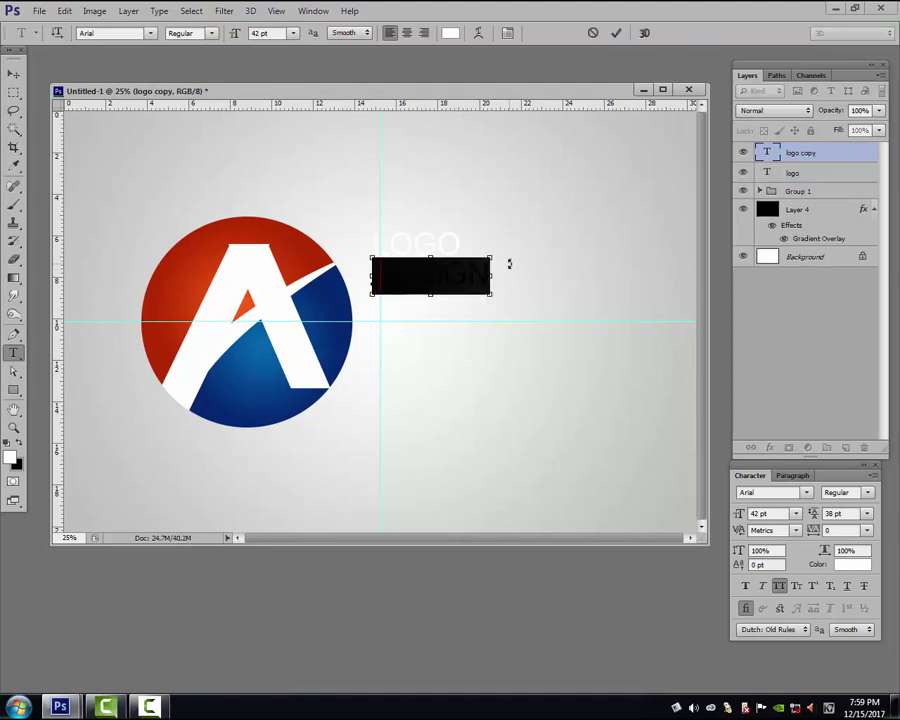
key(ctrl+Return)
ctrl+click(445, 241)
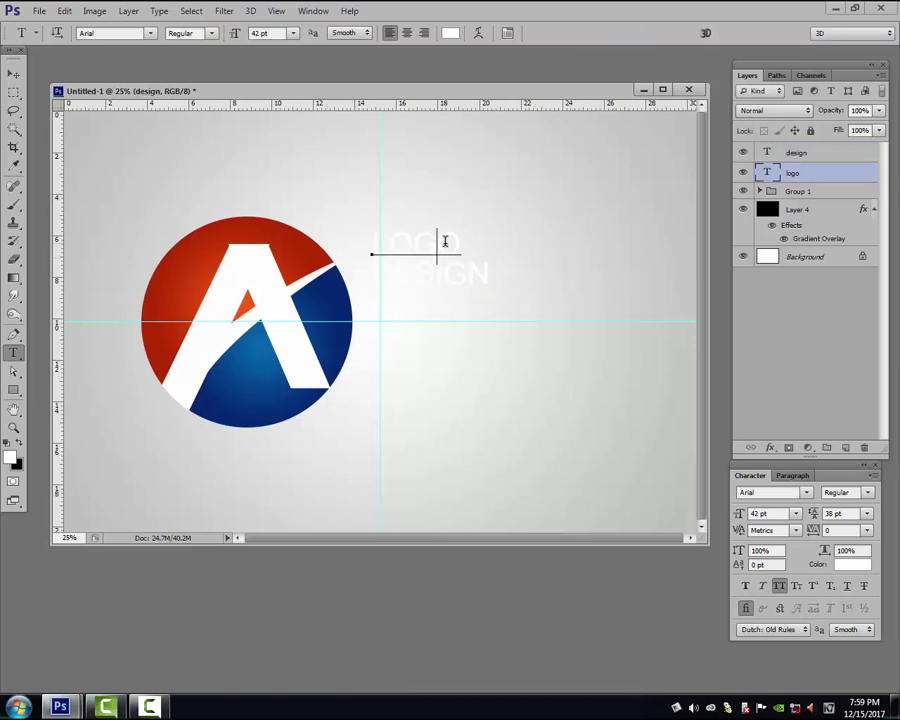
double_click(445, 241)
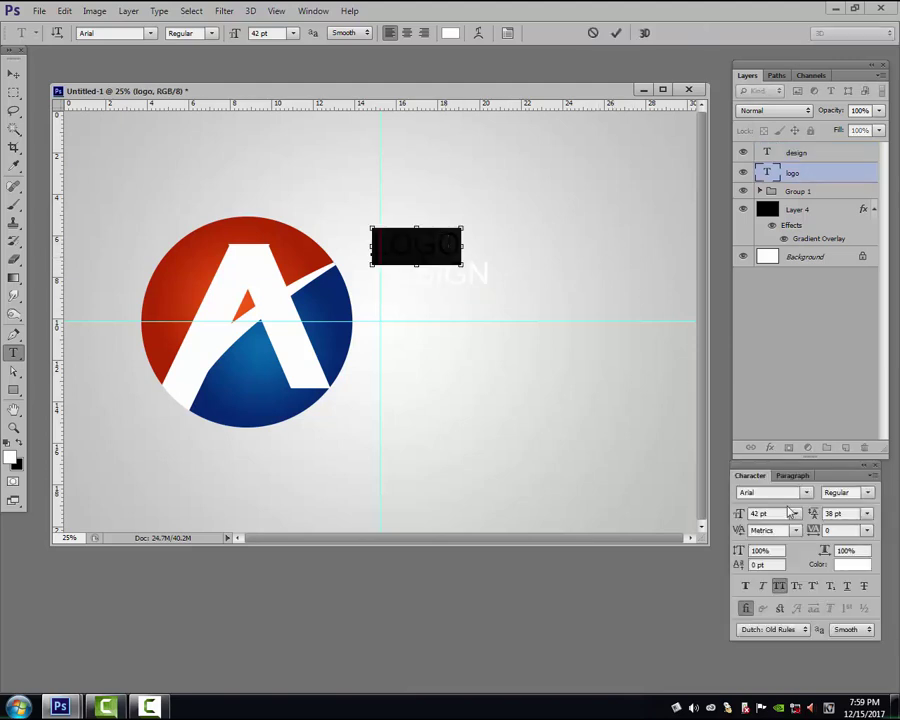
Set LOGO to the Black font weight at 50 pt.
click(864, 584)
click(867, 492)
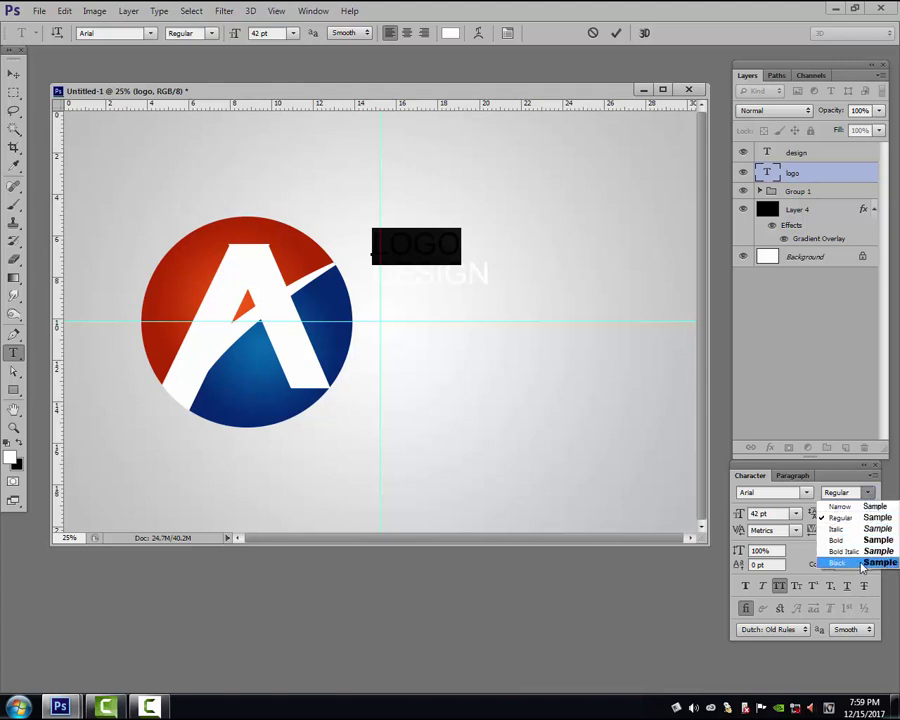
click(800, 562)
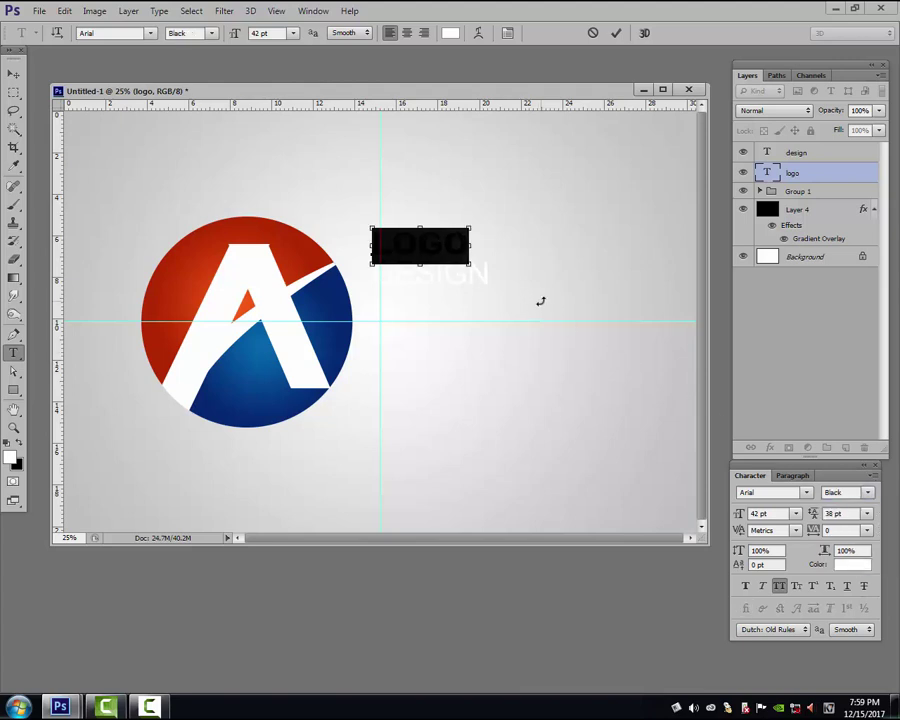
key(ctrl+shift+period)
key(ctrl+shift+period)
key(ctrl+shift+period)
key(ctrl+shift+period)
key(ctrl+Return)
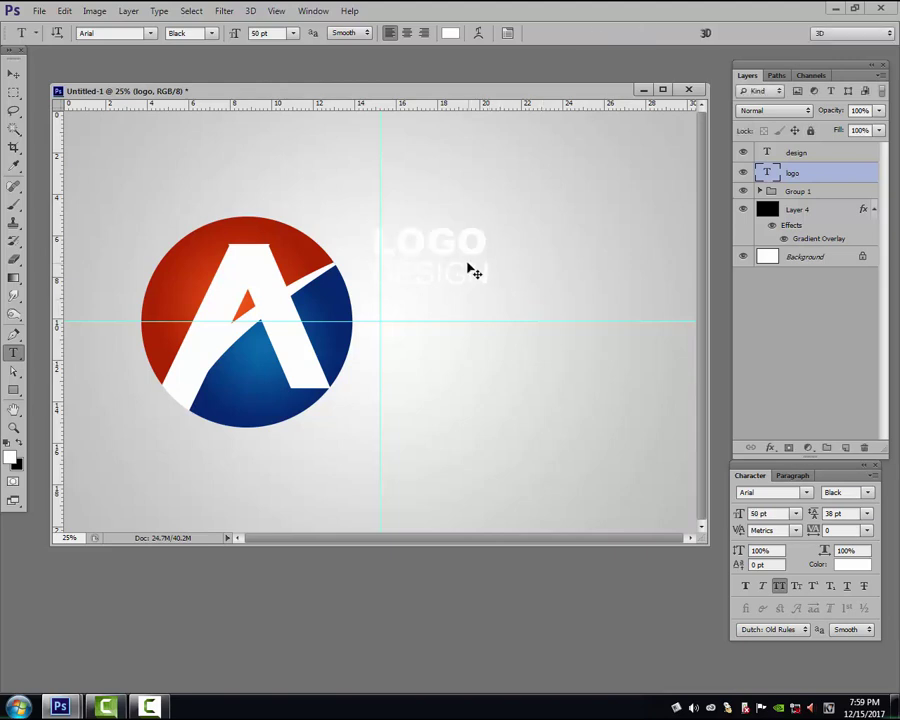
key(ctrl+t)
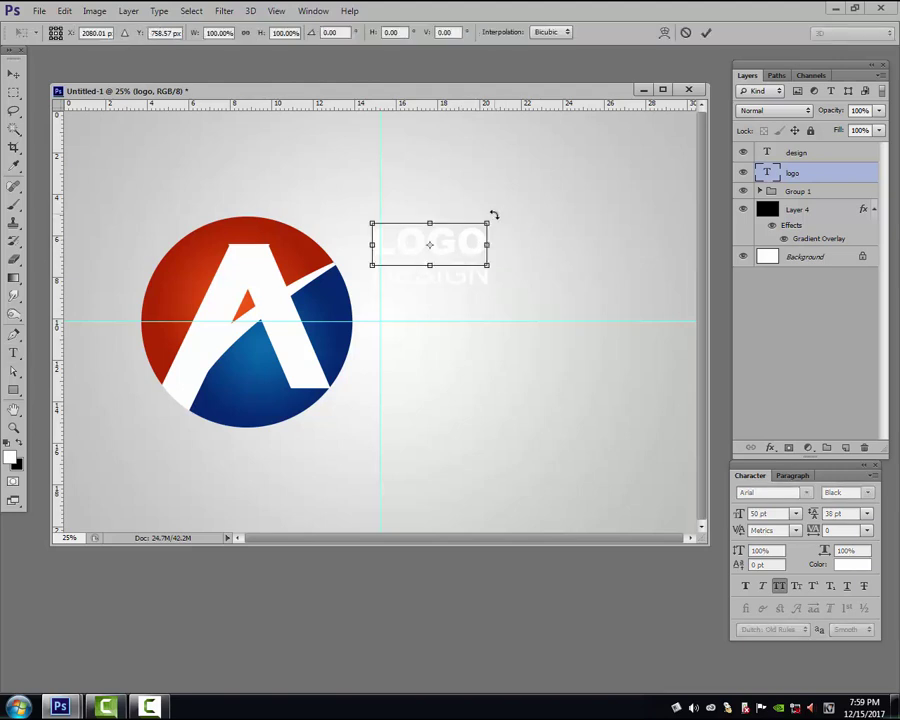
drag(494, 218, 492, 220)
key(Return)
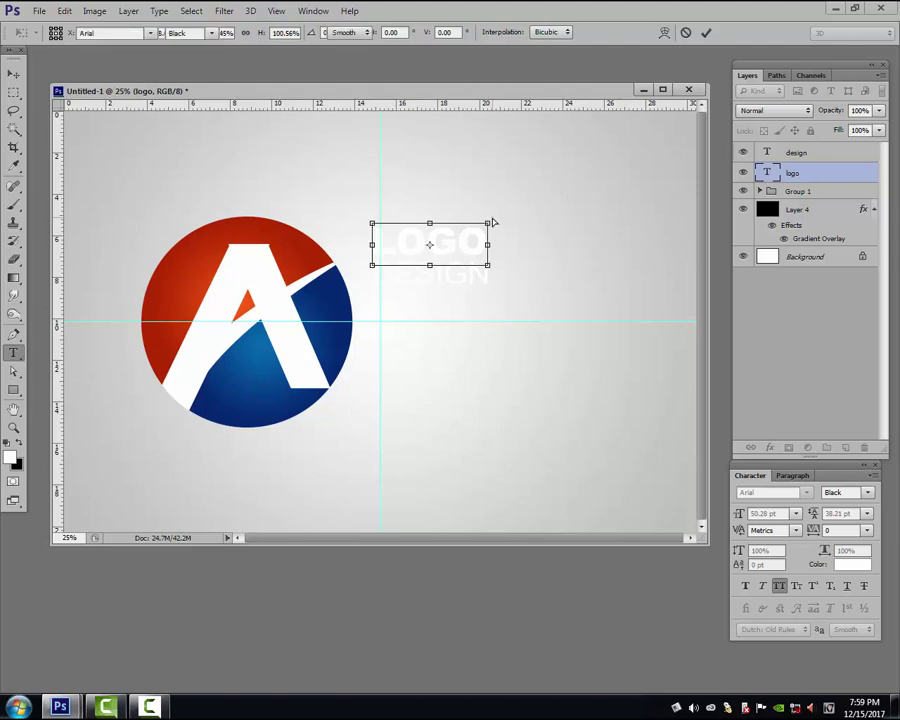
Scale LOGO and DESIGN together about 229% beside the circle emblem.
ctrl+right_click(493, 278)
shift+click(506, 279)
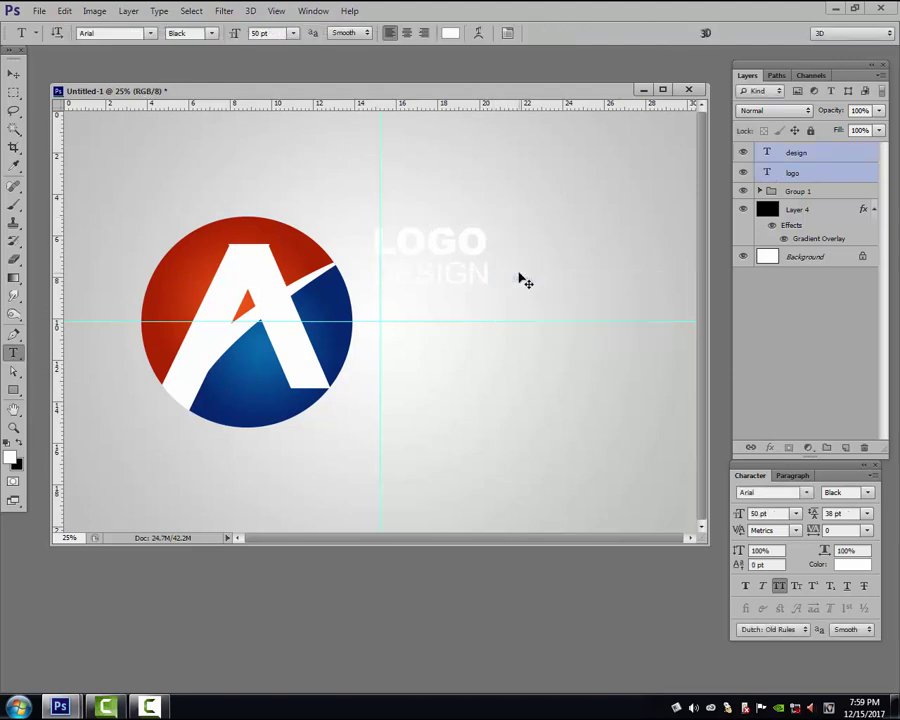
key(ctrl+t)
mouse_move(467, 242)
mouse_down()
mouse_move(499, 307)
mouse_move(608, 268)
mouse_move(585, 308)
mouse_up()
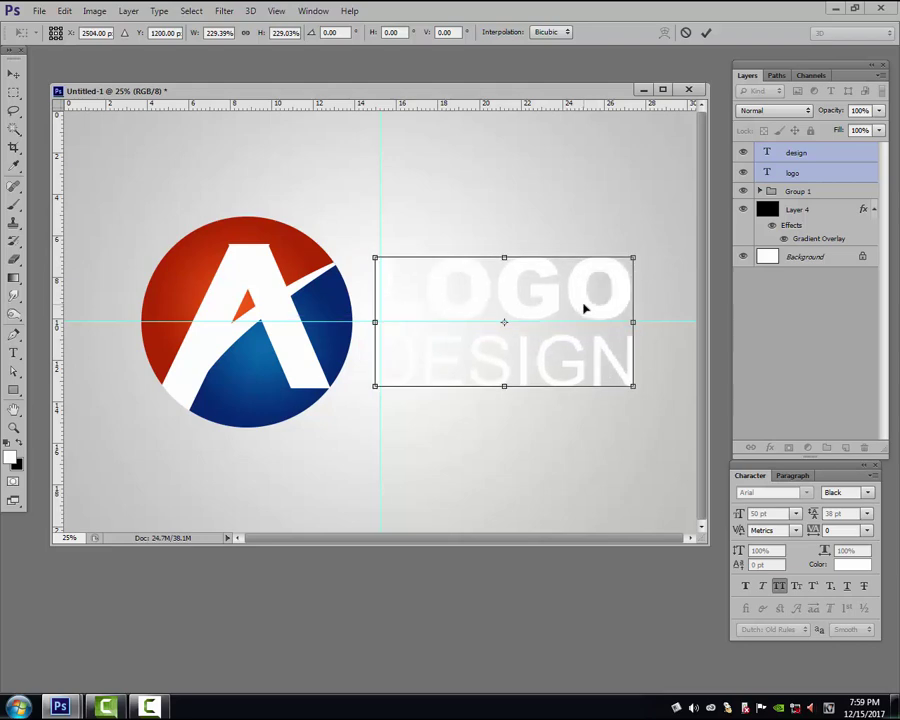
key(Return)
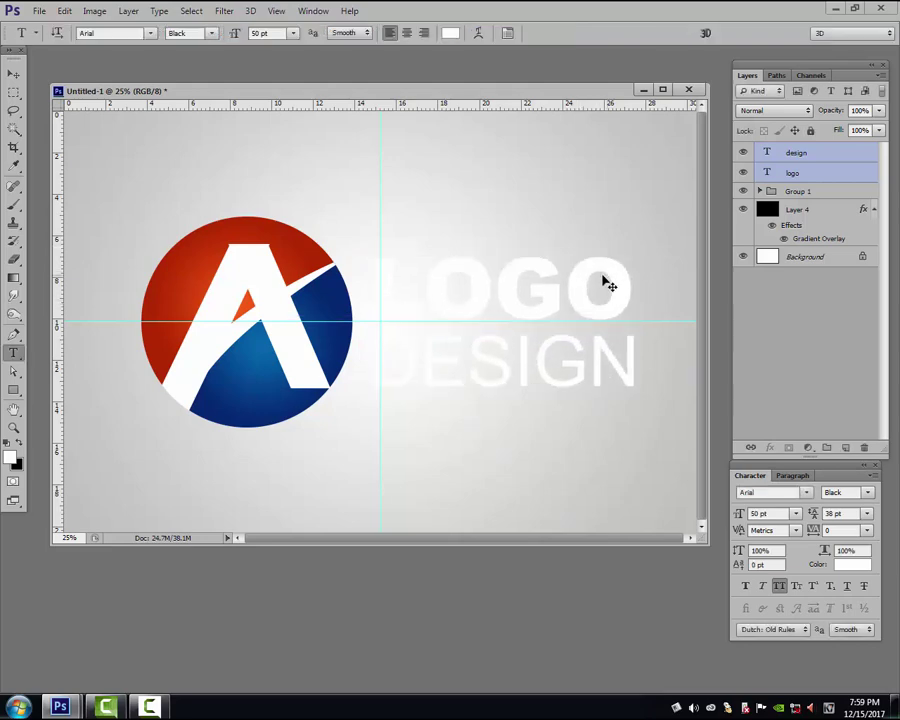
right_click(620, 280)
click(640, 275)
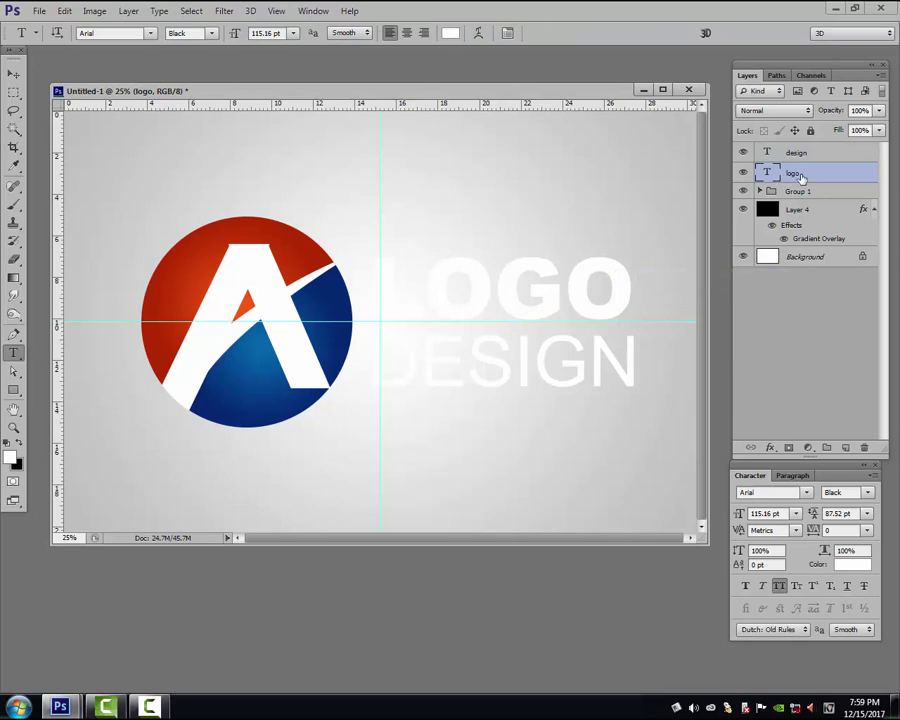
Give the LOGO layer an orange-red preset Gradient Overlay.
click(770, 447)
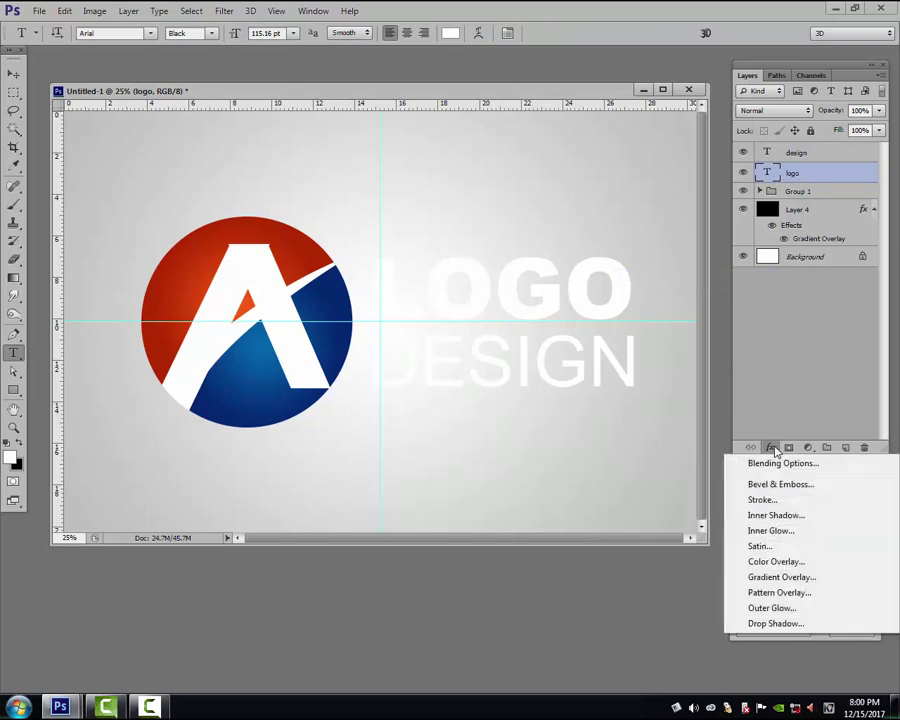
click(781, 578)
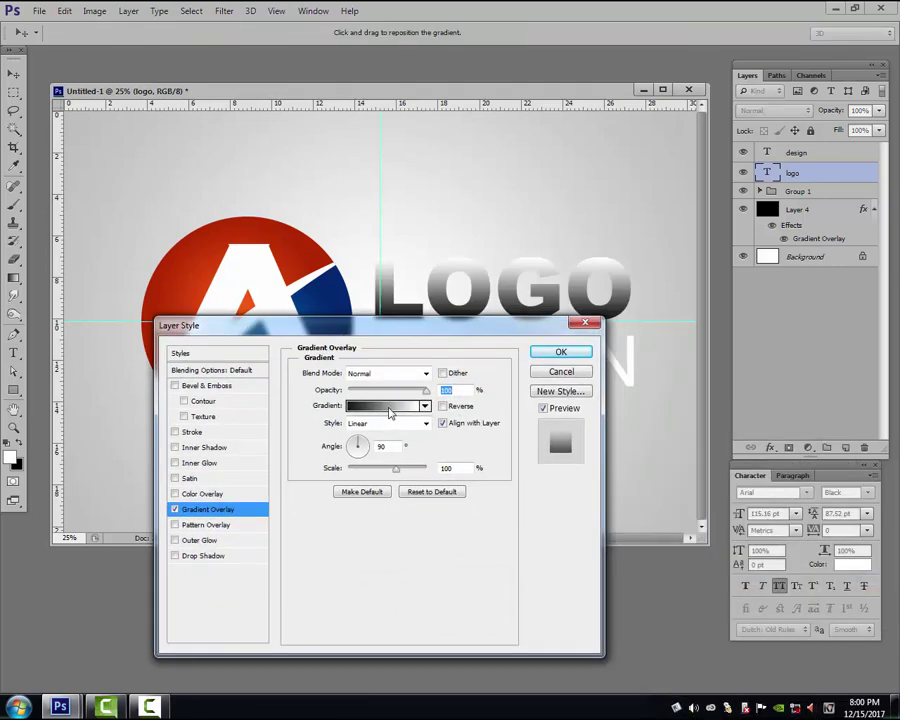
click(388, 406)
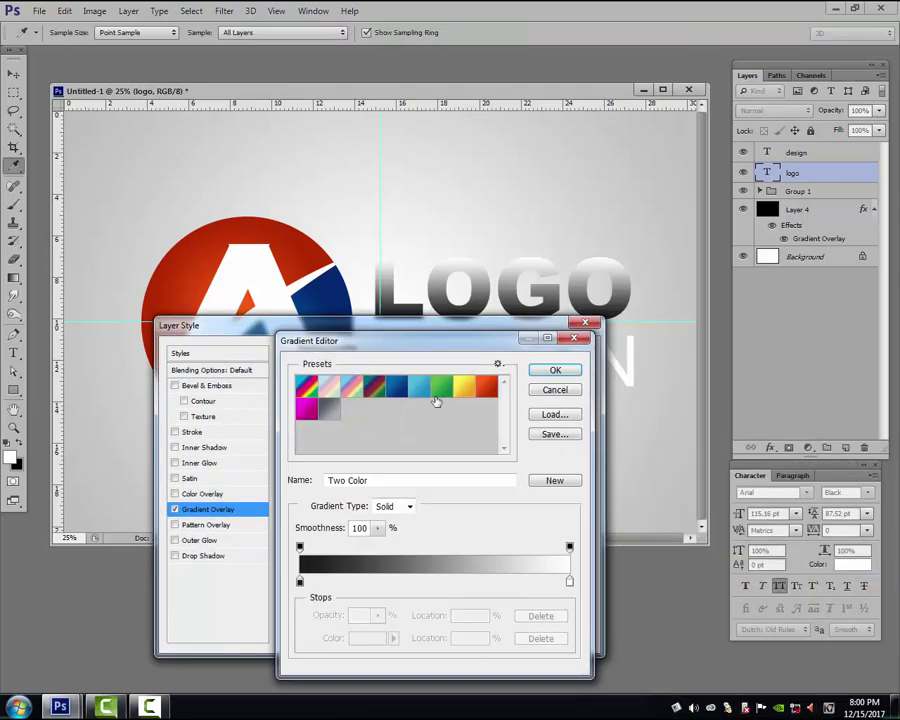
click(487, 388)
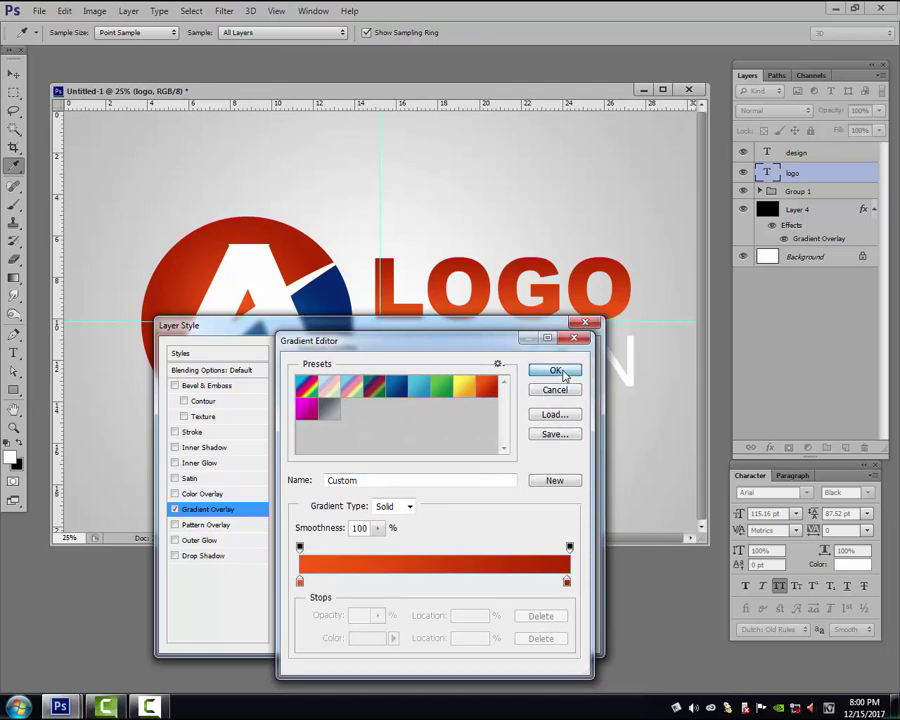
click(556, 370)
Add a thin white Stroke to LOGO and apply the layer style.
click(192, 432)
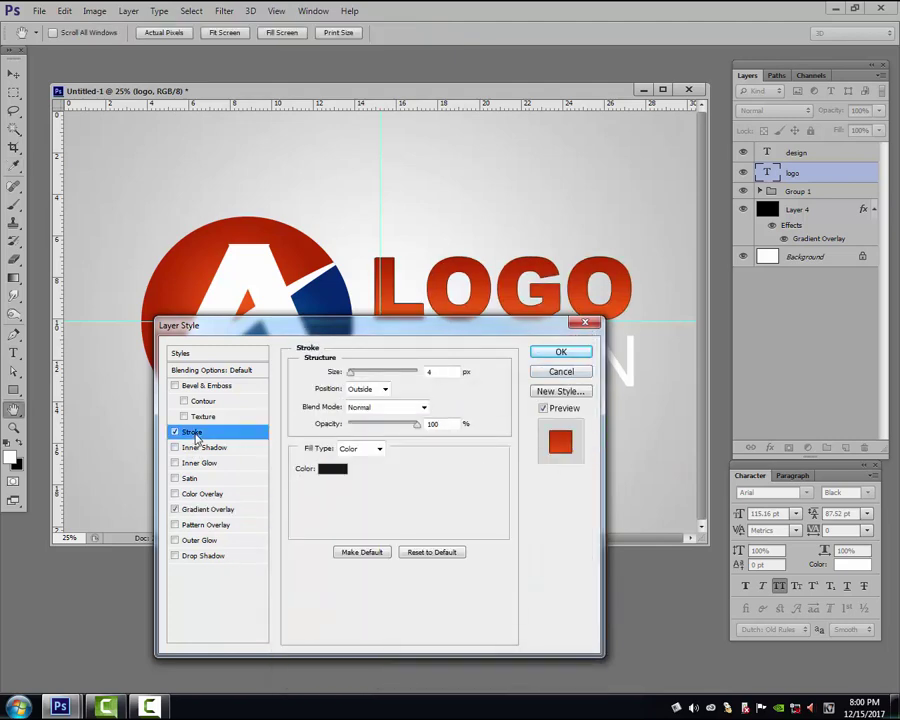
click(340, 470)
click(418, 464)
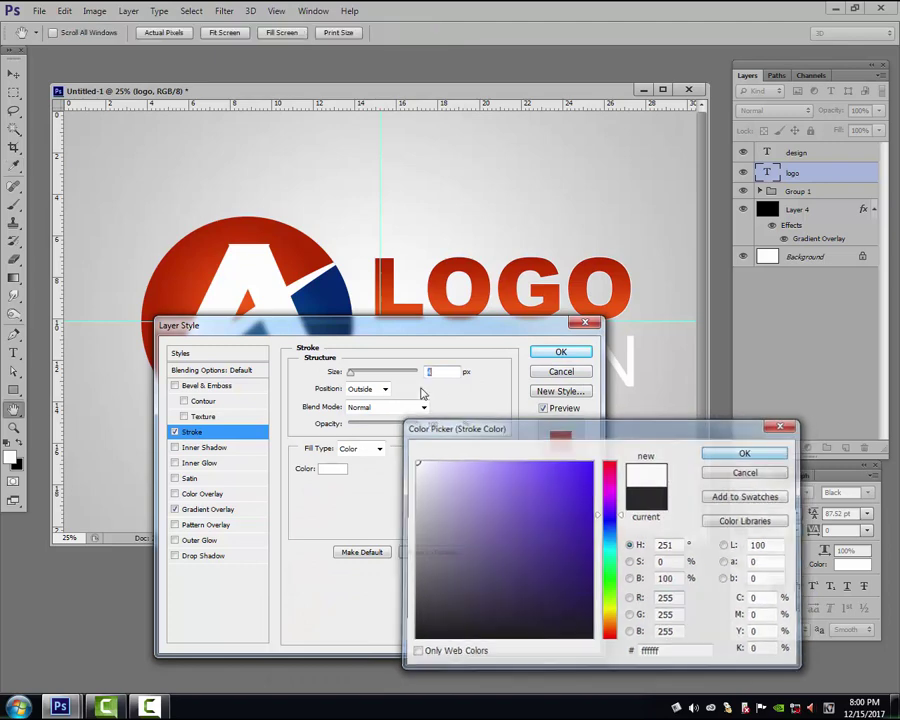
key(Return)
drag(351, 373, 357, 375)
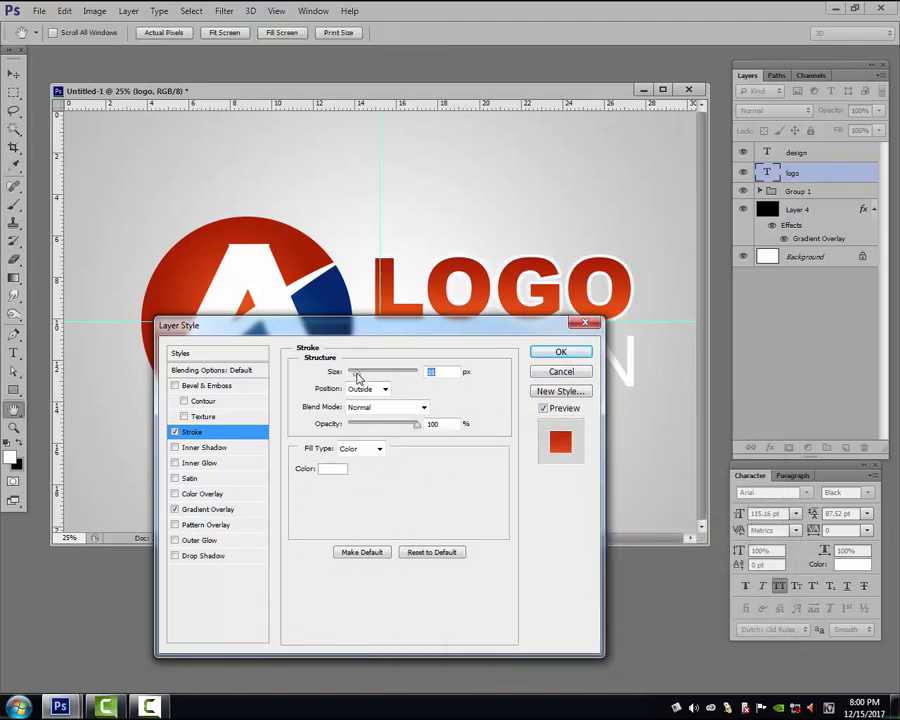
click(561, 352)
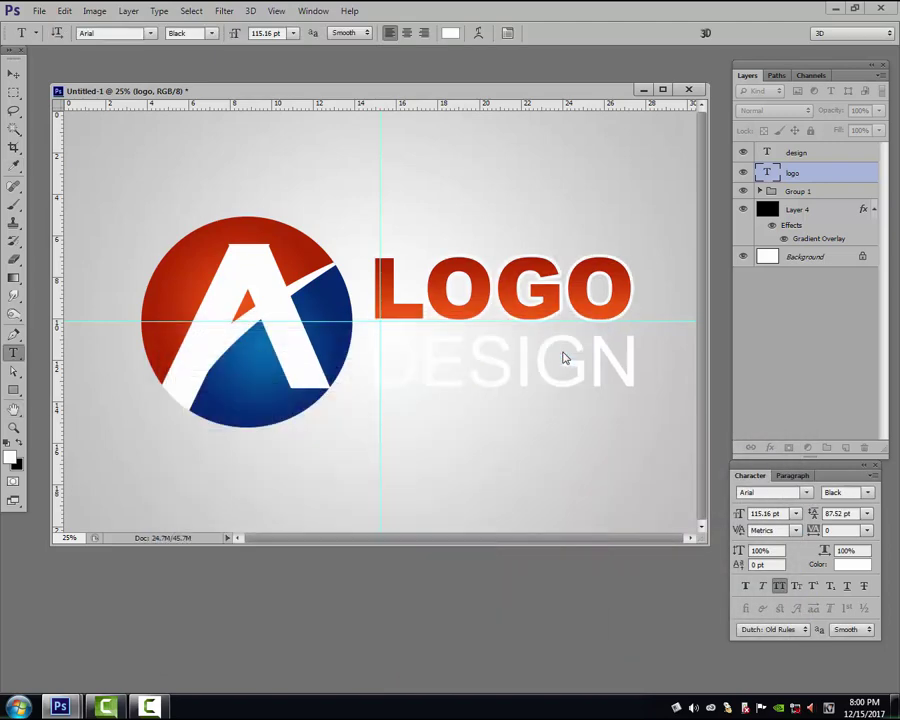
Give the design layer a blue preset Gradient Overlay.
ctrl+right_click(637, 360)
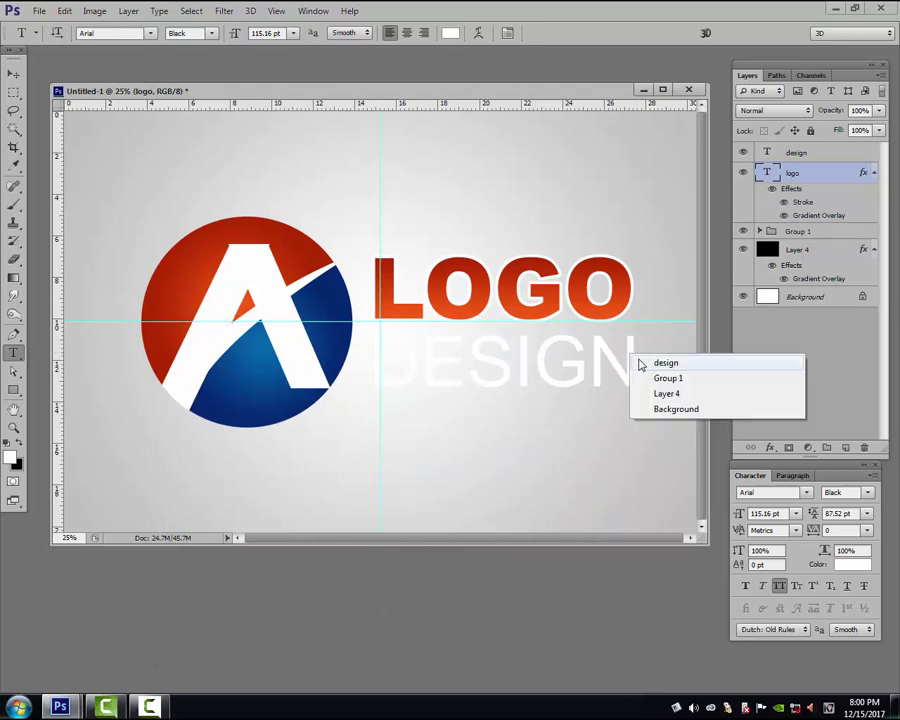
click(664, 363)
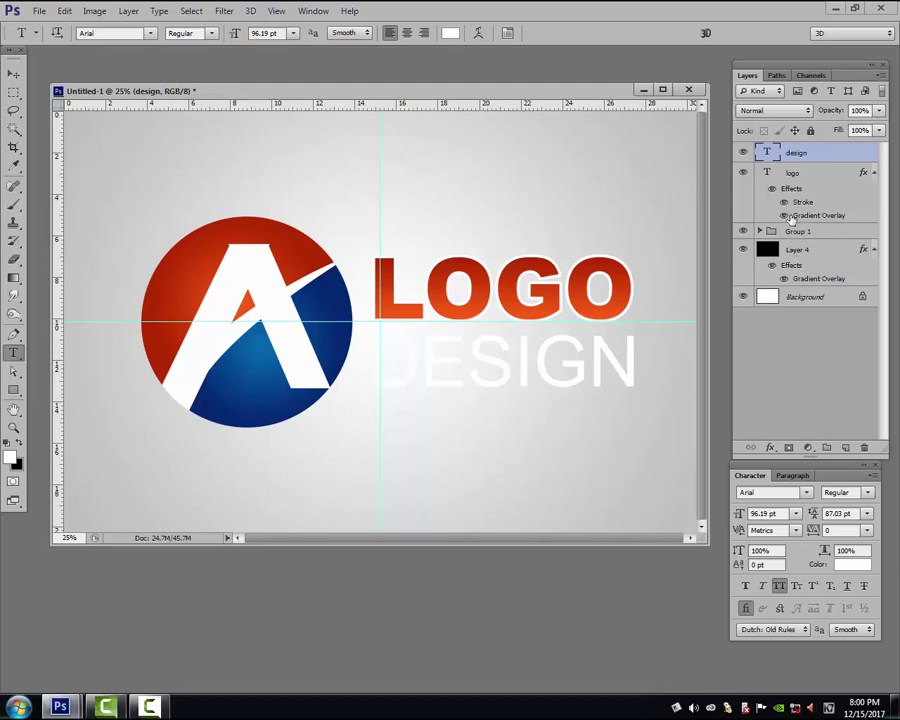
click(771, 448)
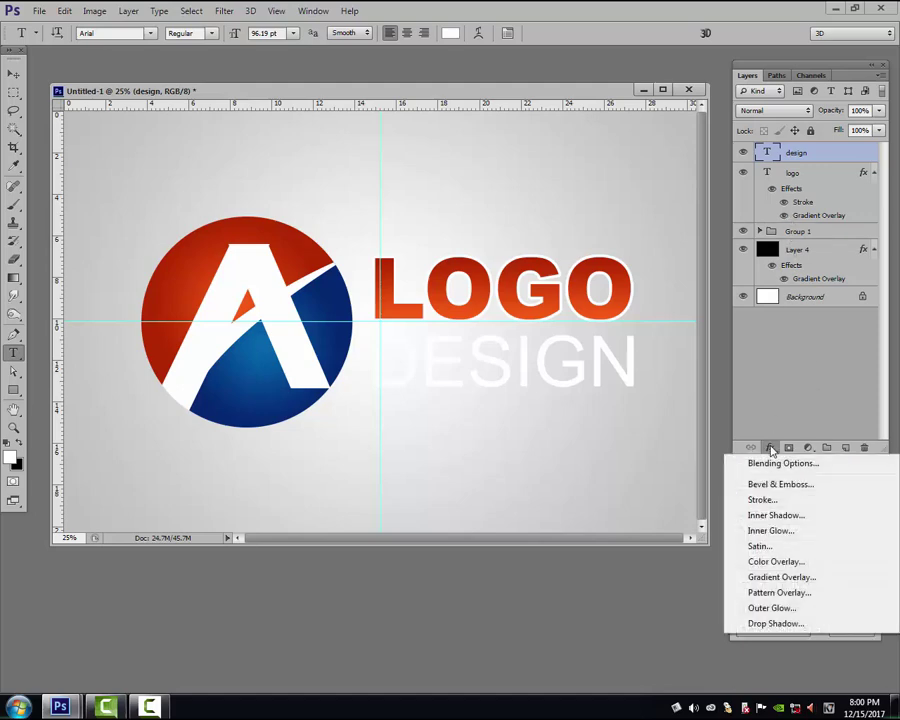
click(769, 577)
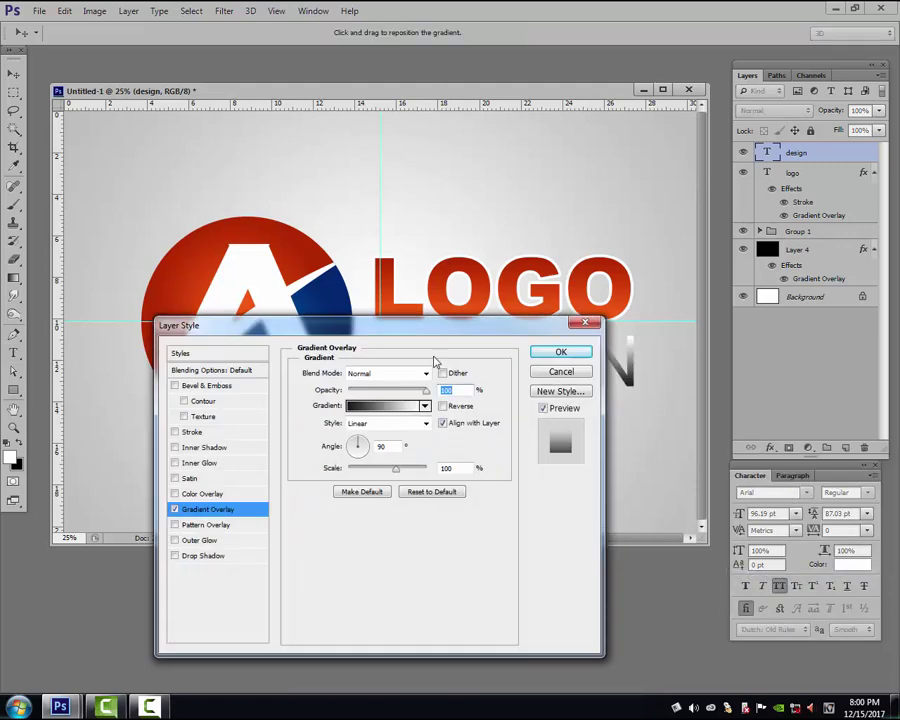
mouse_move(391, 318)
mouse_down()
mouse_move(740, 320)
mouse_move(506, 322)
mouse_up()
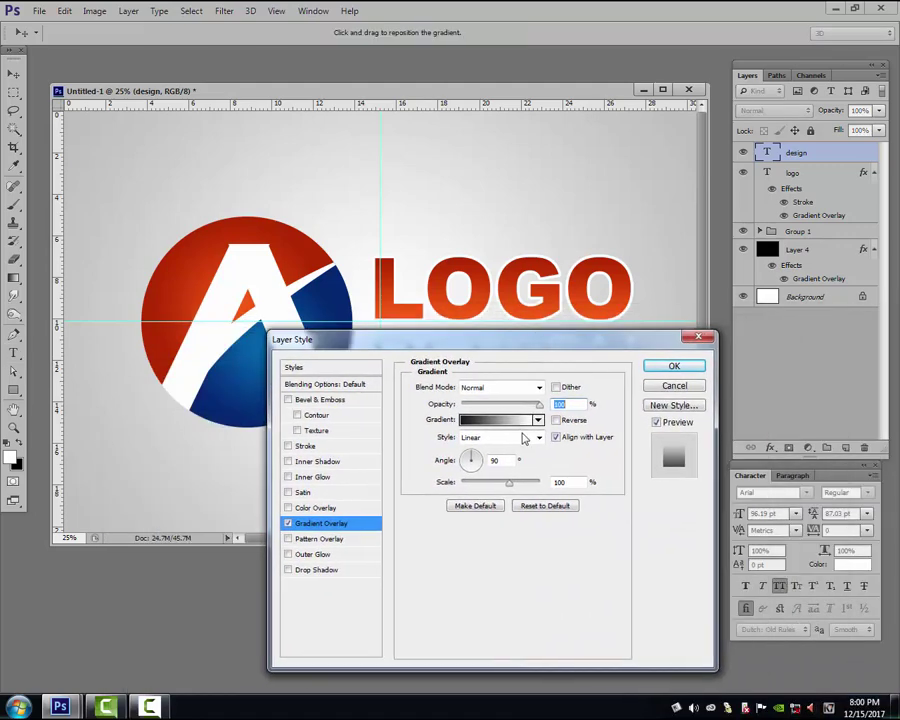
click(526, 430)
click(397, 387)
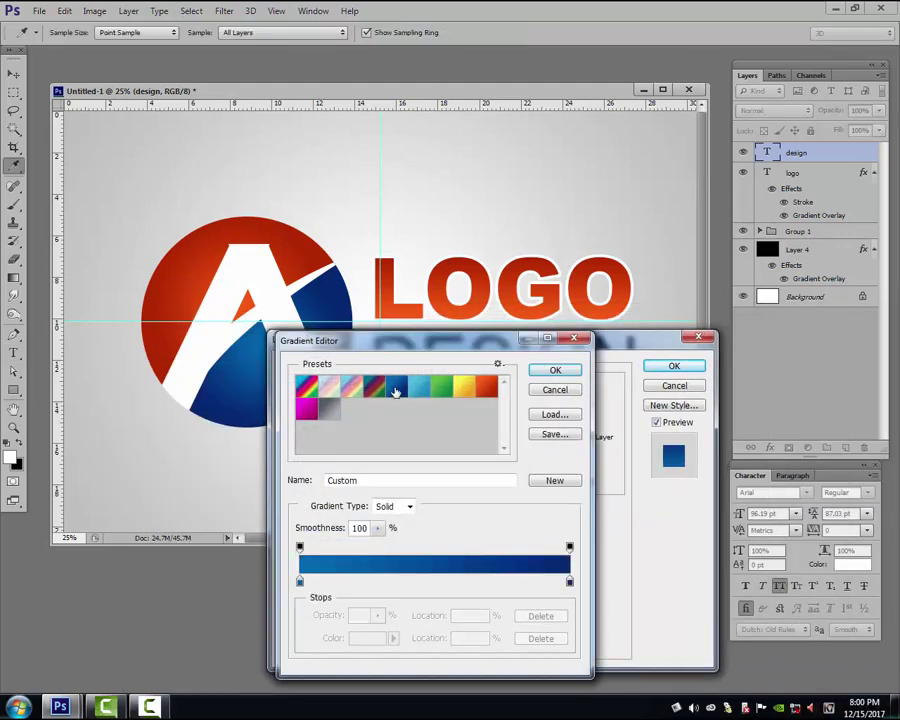
click(556, 371)
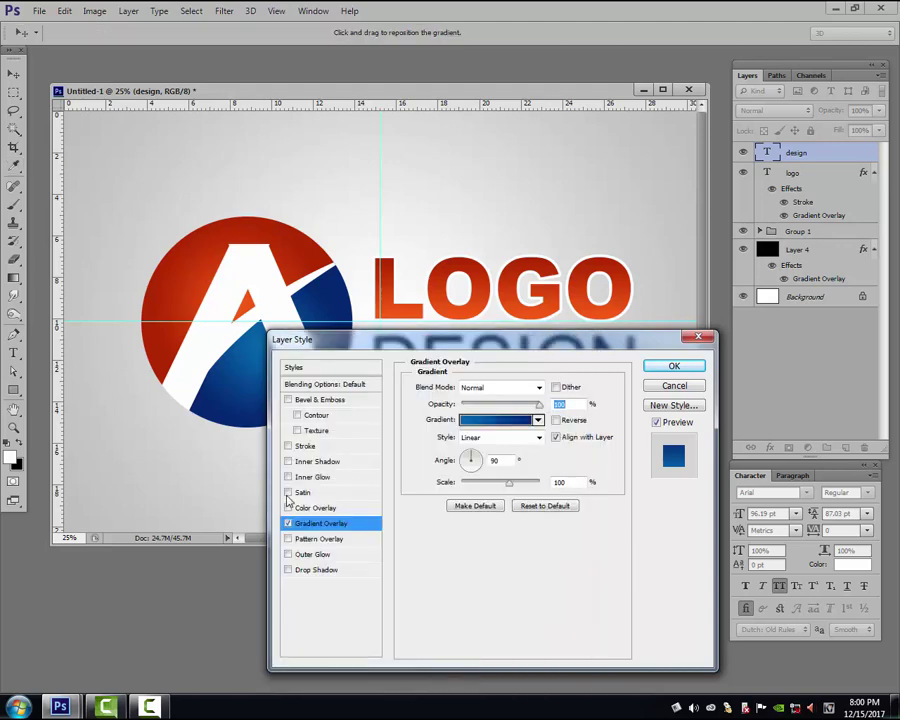
Add a thin white Stroke to DESIGN and apply the layer style.
click(305, 446)
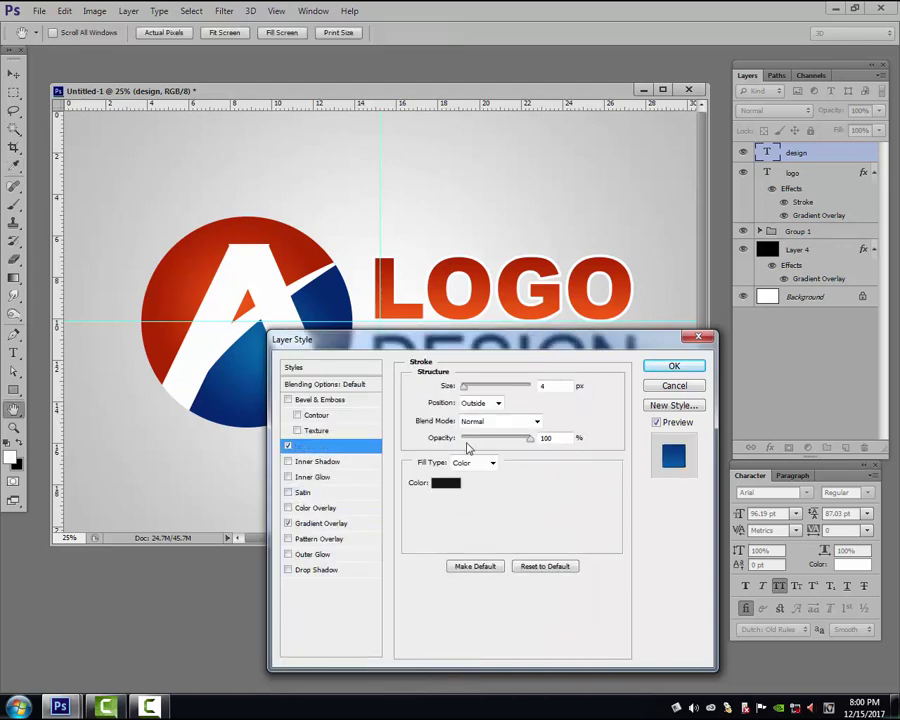
click(434, 480)
drag(454, 502, 414, 461)
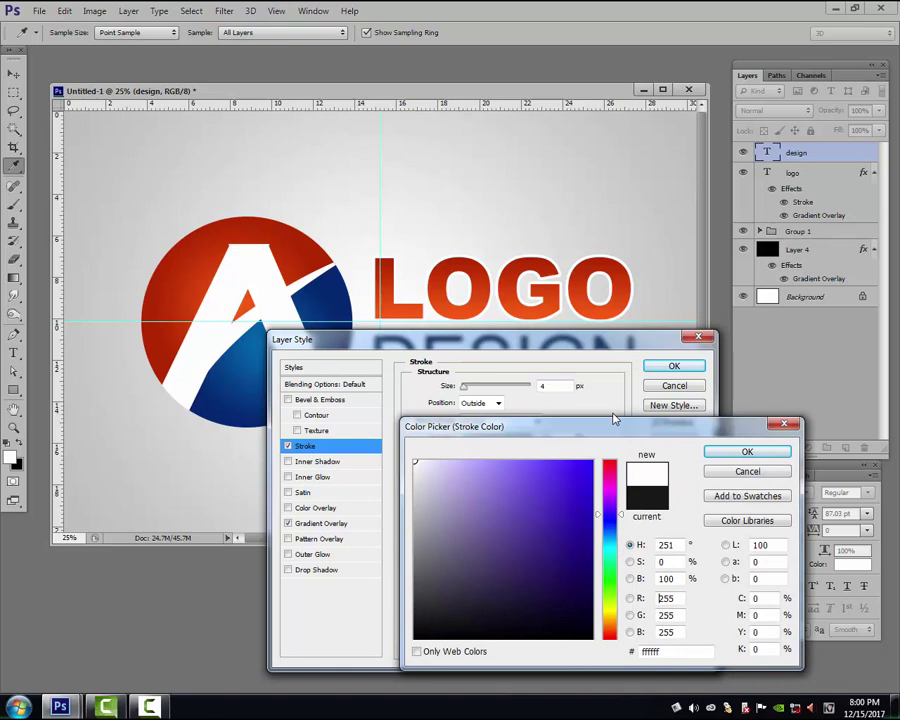
click(747, 452)
drag(600, 345, 618, 403)
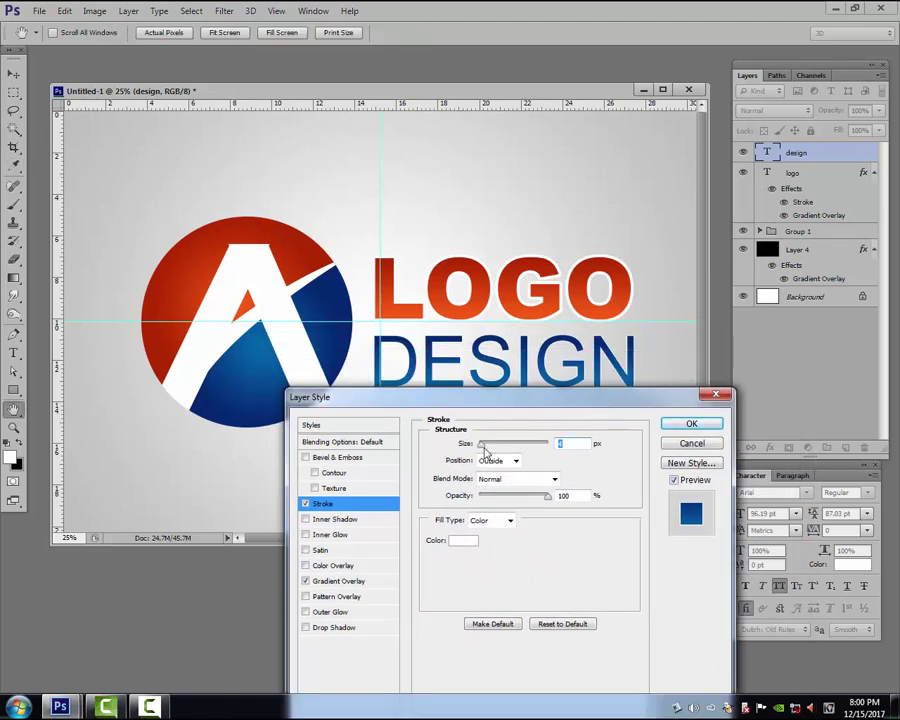
drag(481, 444, 488, 449)
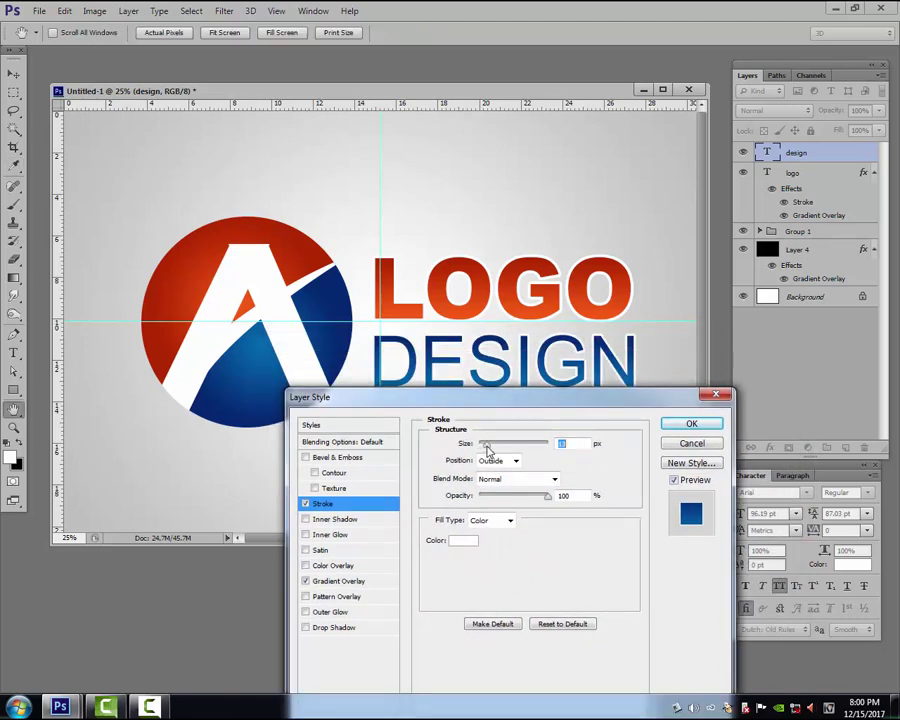
click(689, 426)
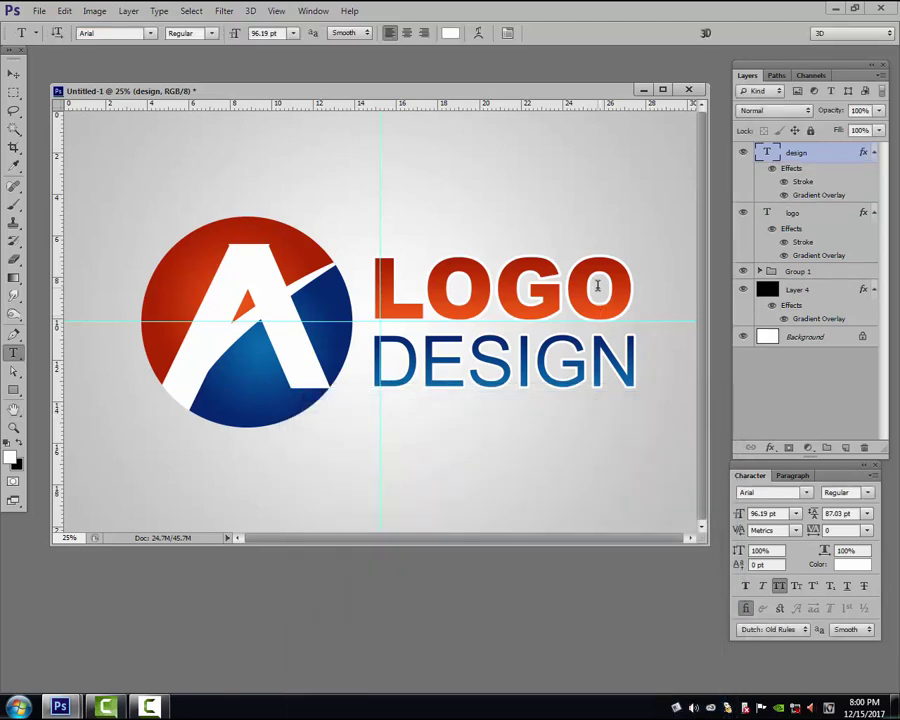
Switch to full-screen mode, select the whole canvas, and add empty Layer 6 on top.
key(f)
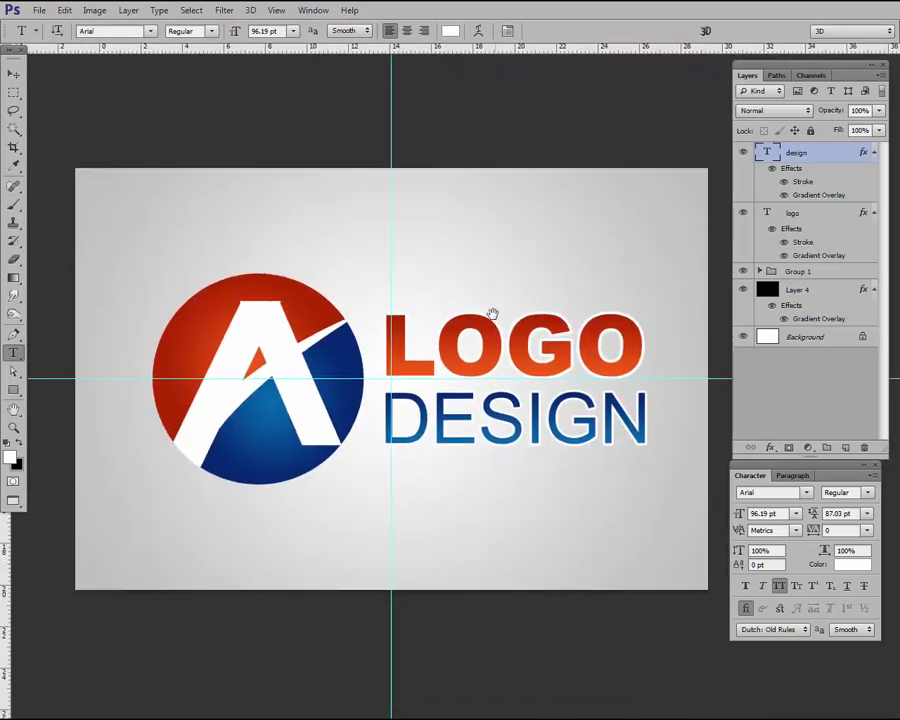
key(ctrl+a)
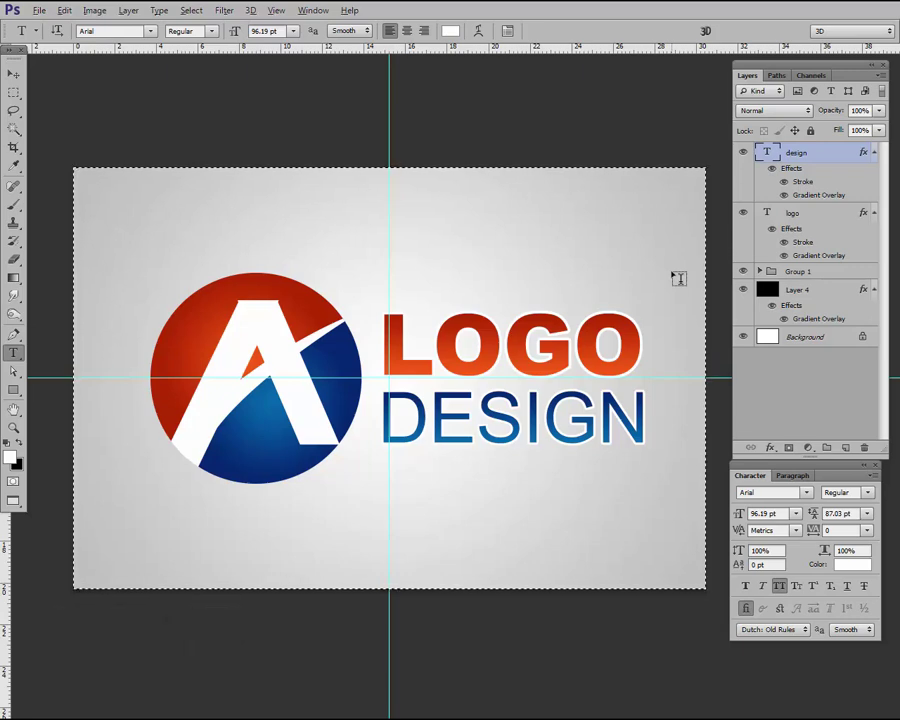
click(846, 449)
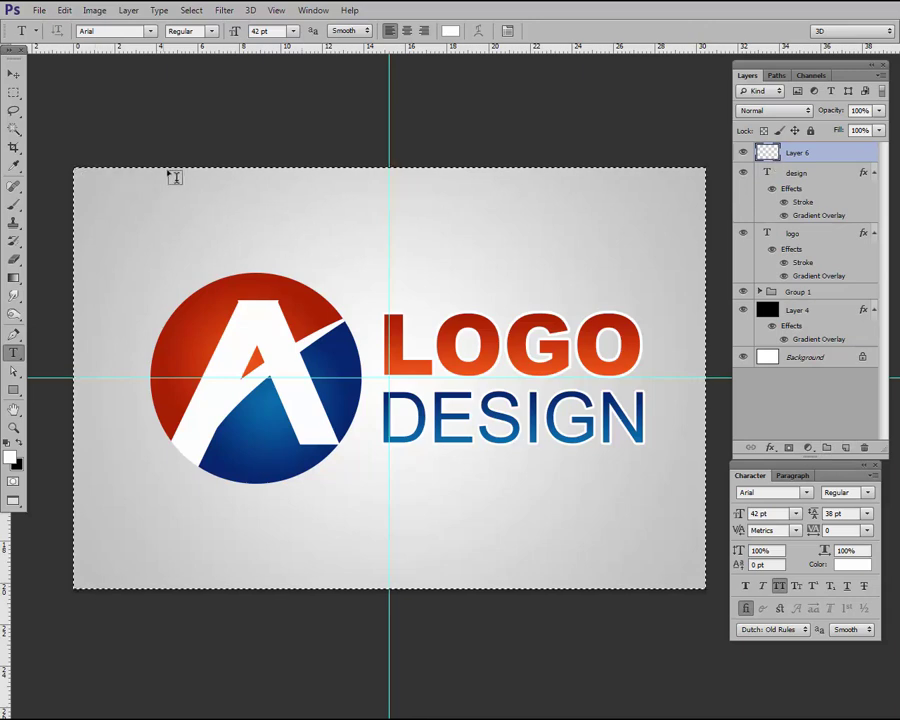
Shrink the selection inward slightly from the canvas edges with Transform Selection.
key(alt+s)
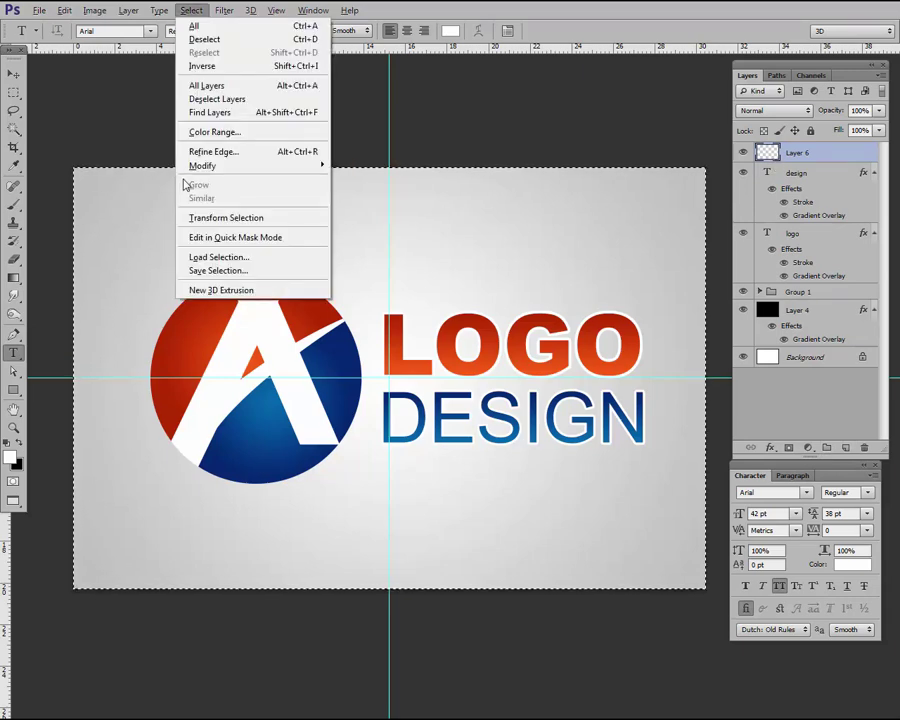
click(243, 218)
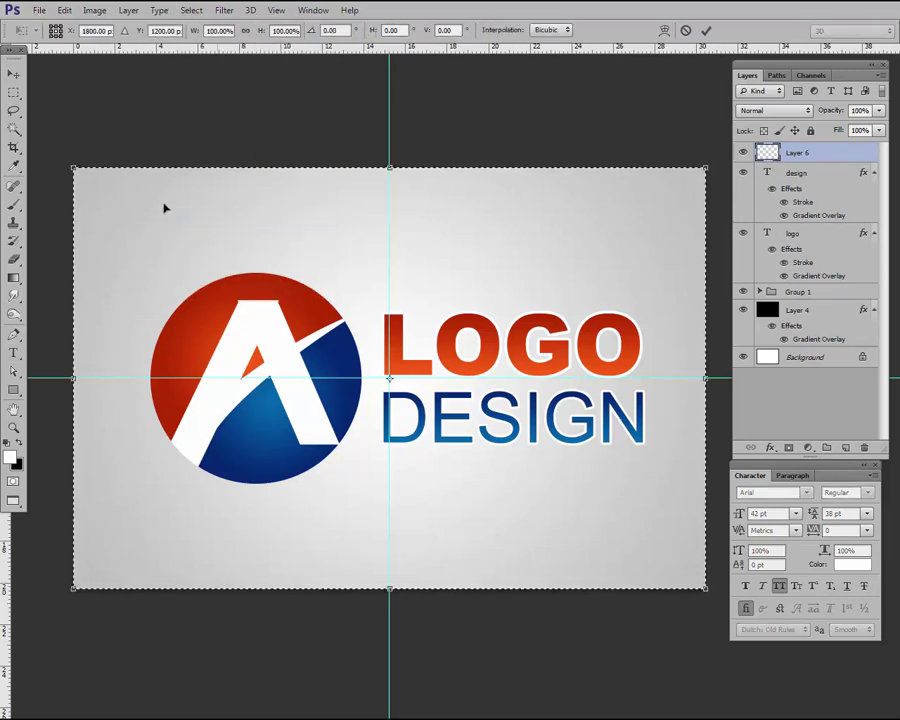
drag(75, 171, 101, 189)
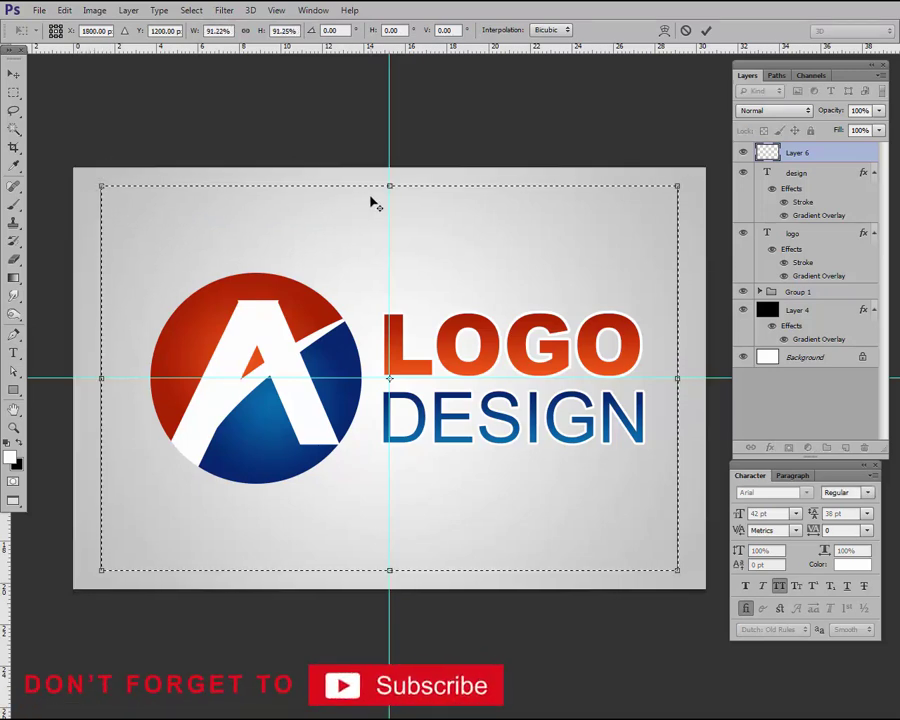
key(Return)
key(t)
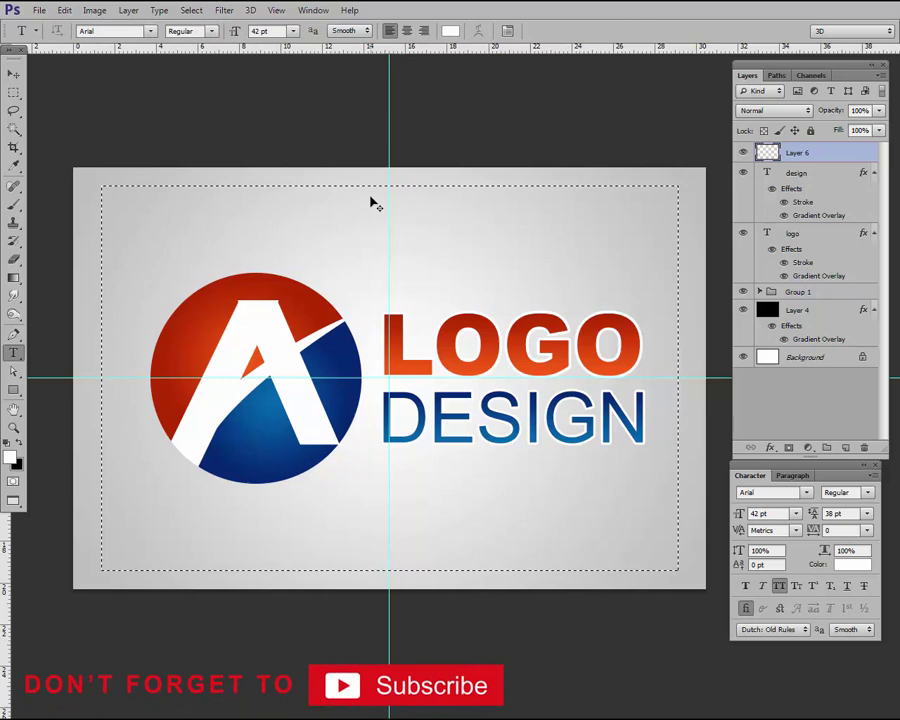
Stroke the selection with a 30 px white inside border, then deselect.
key(alt+e)
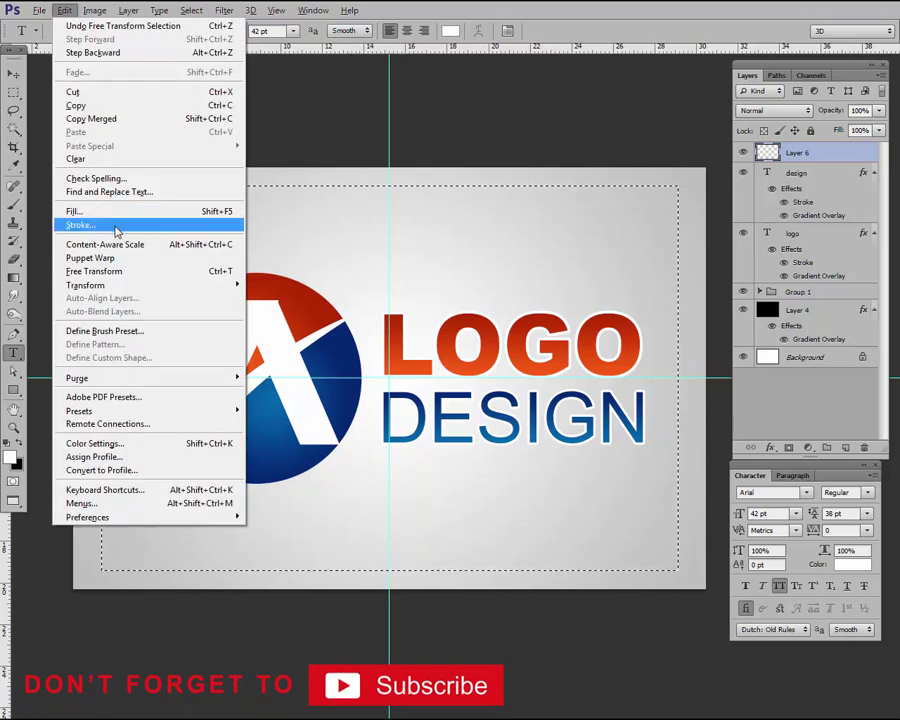
click(117, 231)
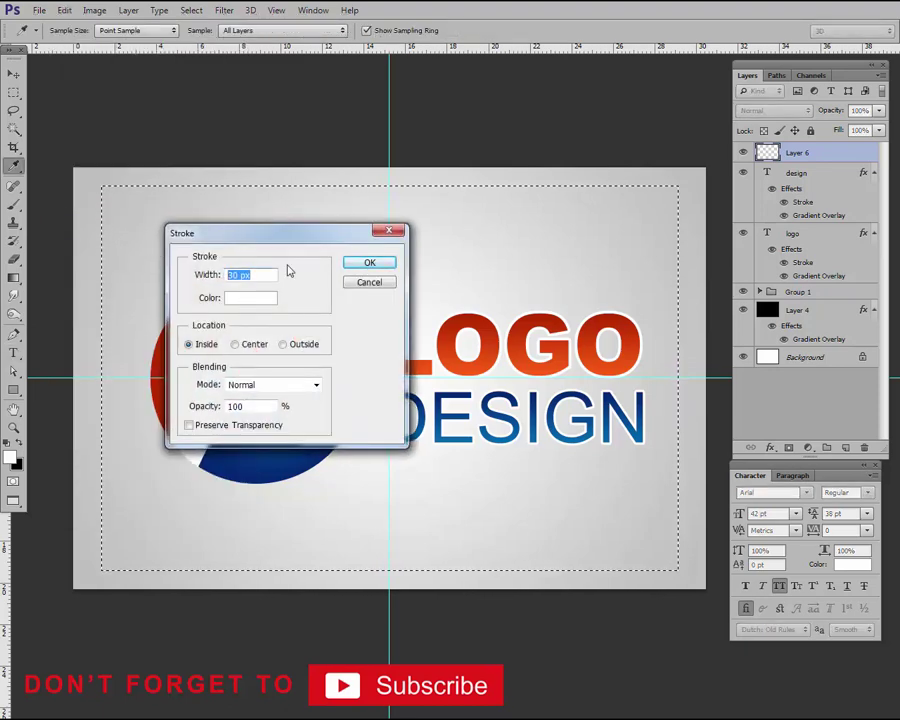
click(262, 299)
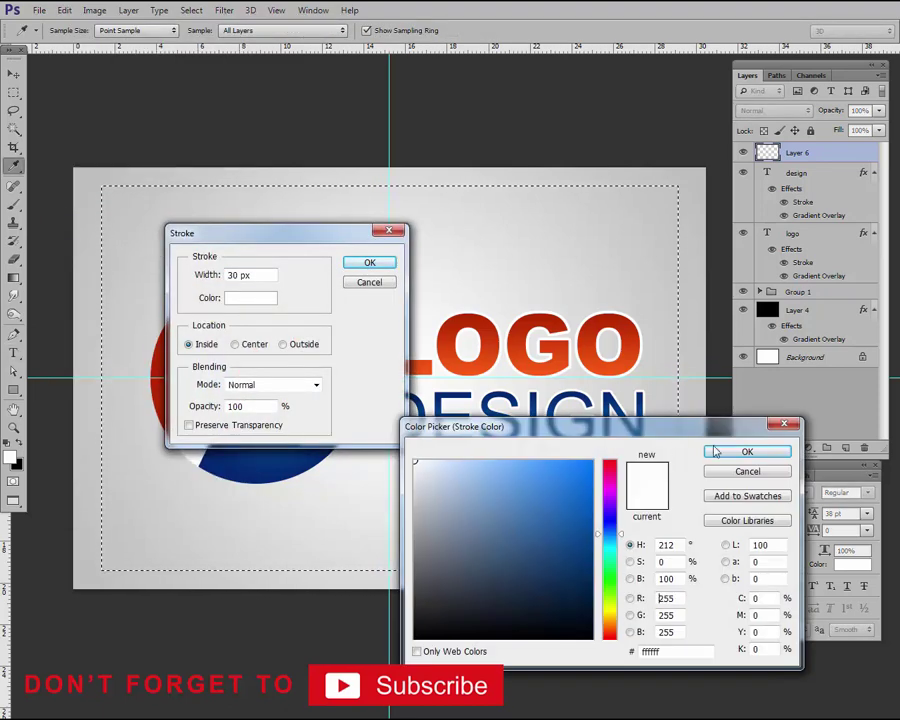
click(745, 452)
click(368, 262)
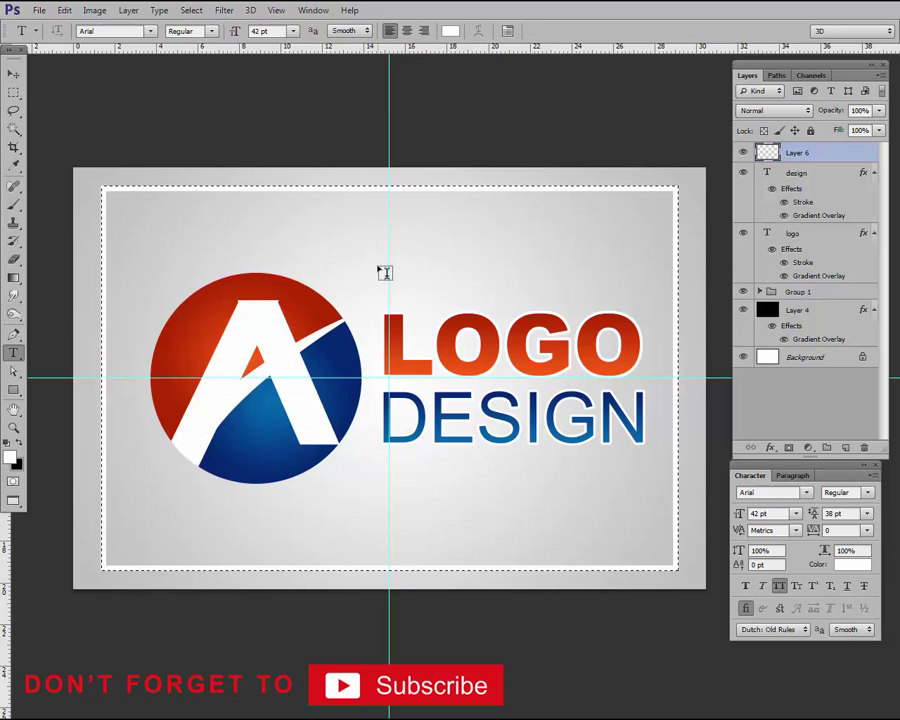
key(ctrl+d)
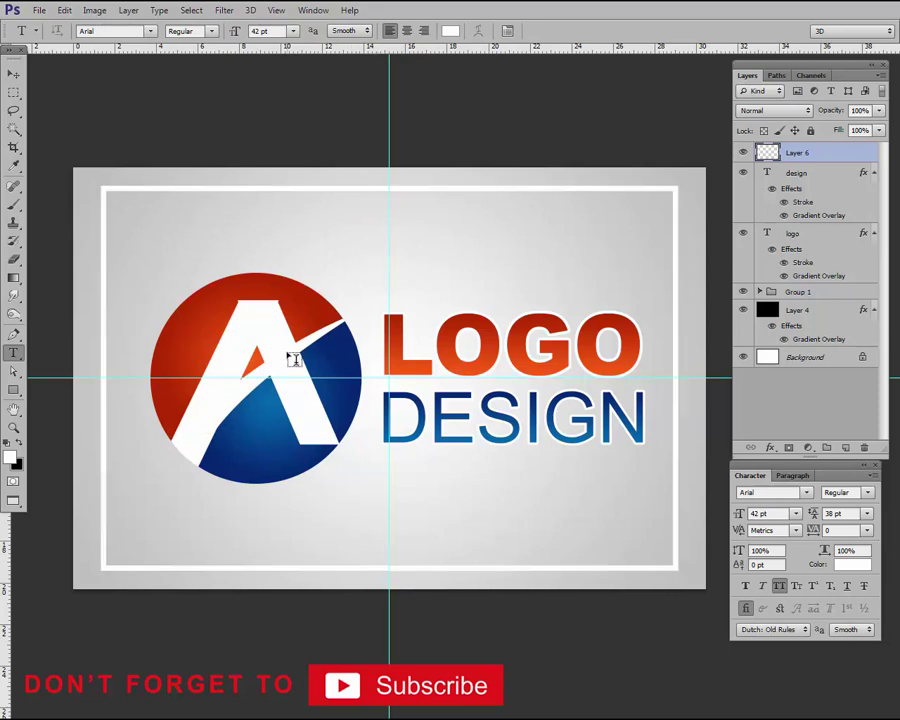
Select the regular Brush tool with a large 800 px soft round preset.
key(b)
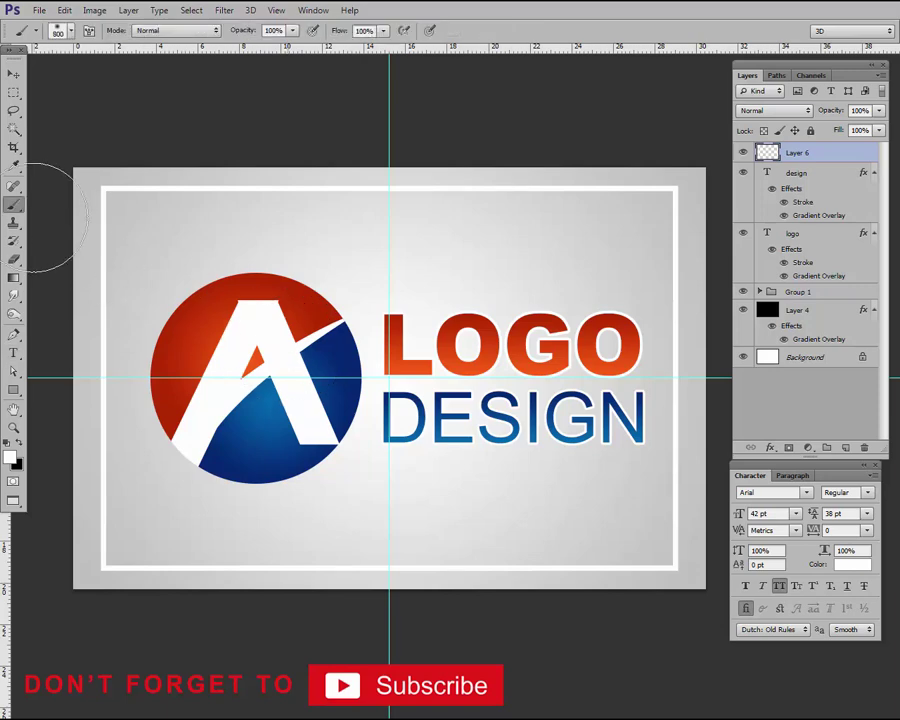
right_click(19, 209)
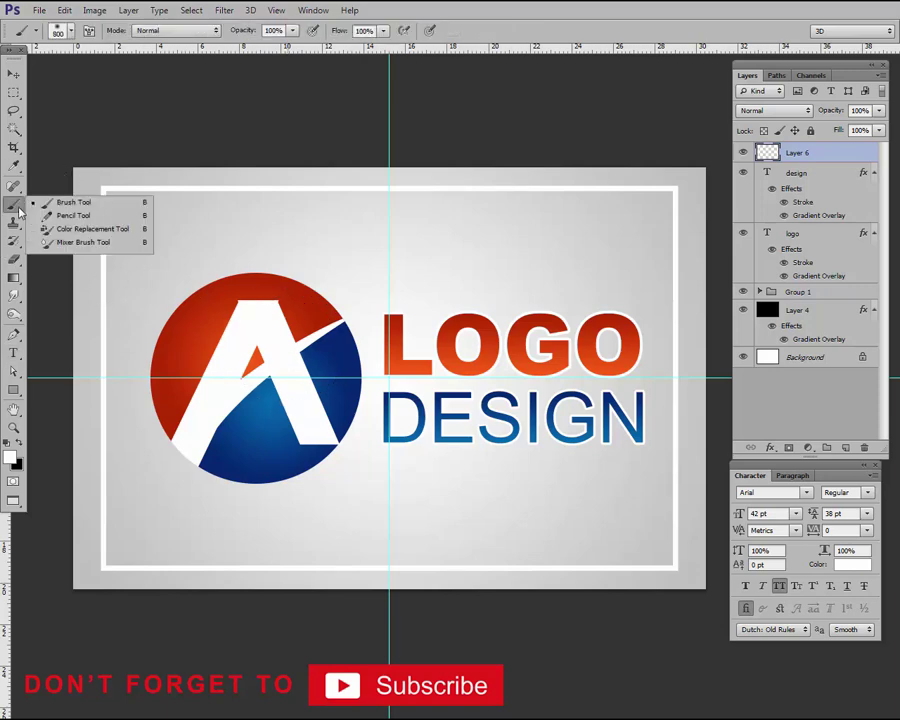
click(76, 202)
right_click(367, 274)
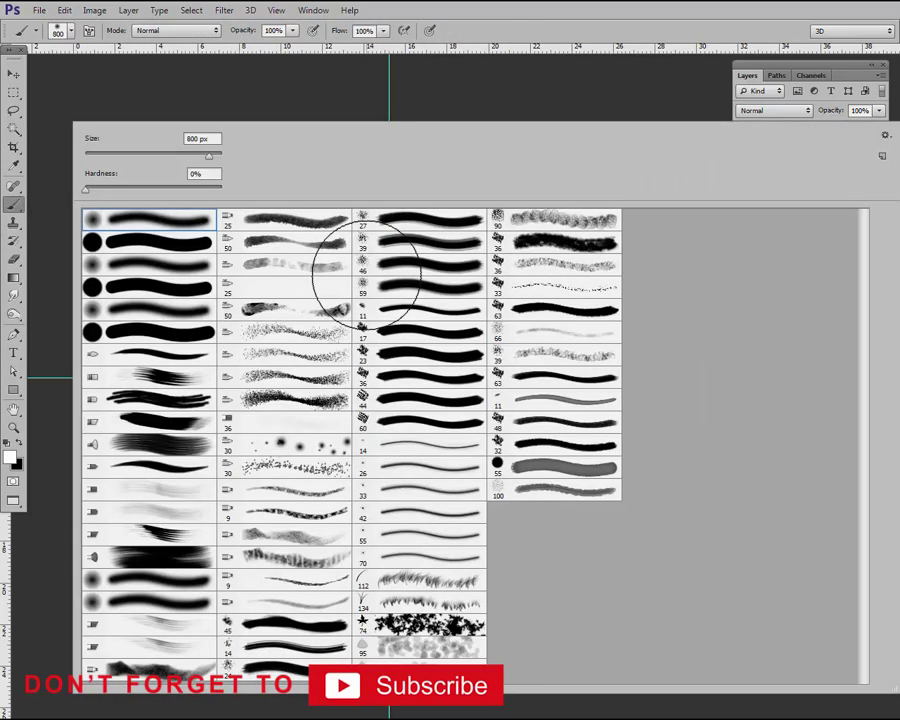
double_click(128, 223)
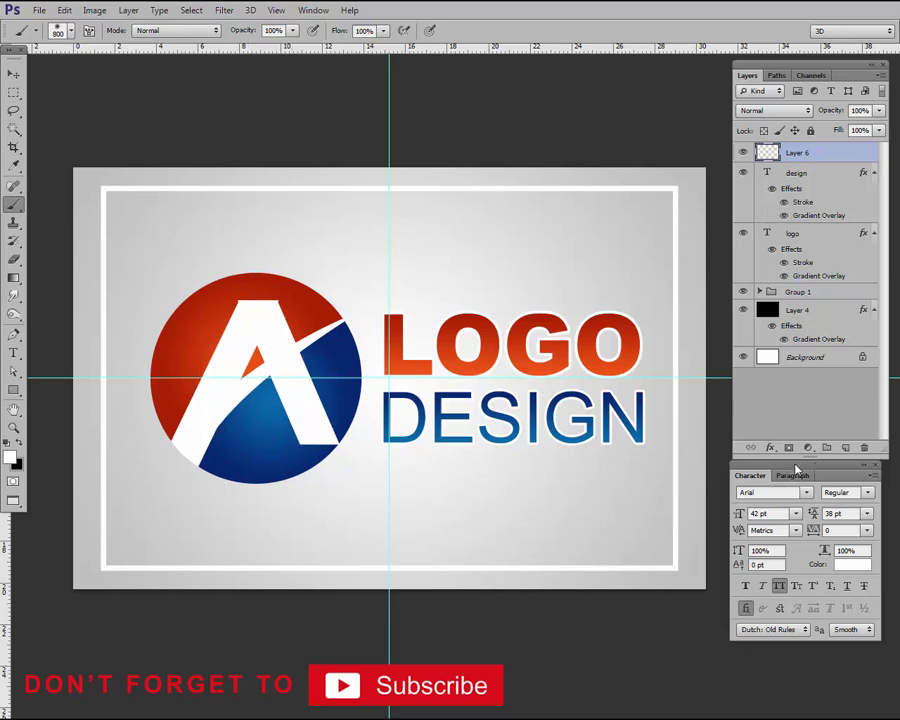
On a new layer, paint a soft black dab at the circle's centre.
click(846, 448)
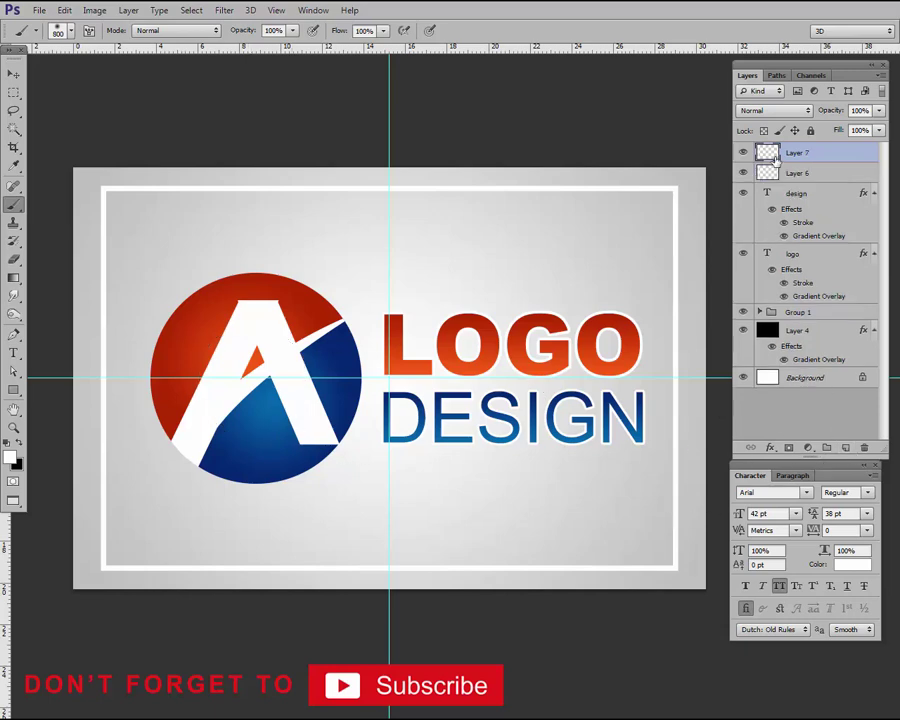
click(251, 380)
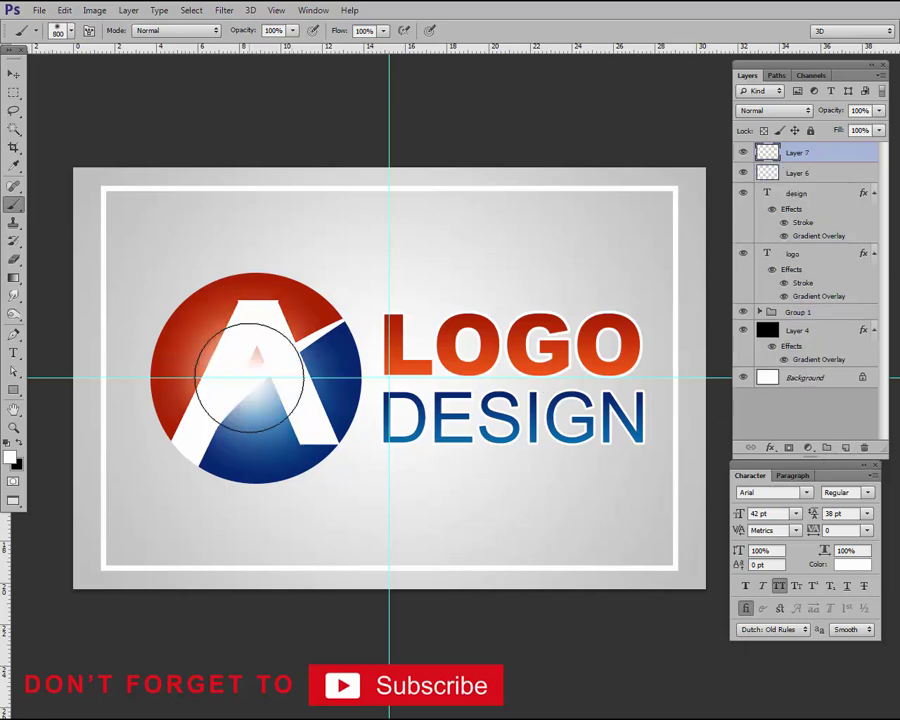
key(ctrl+z)
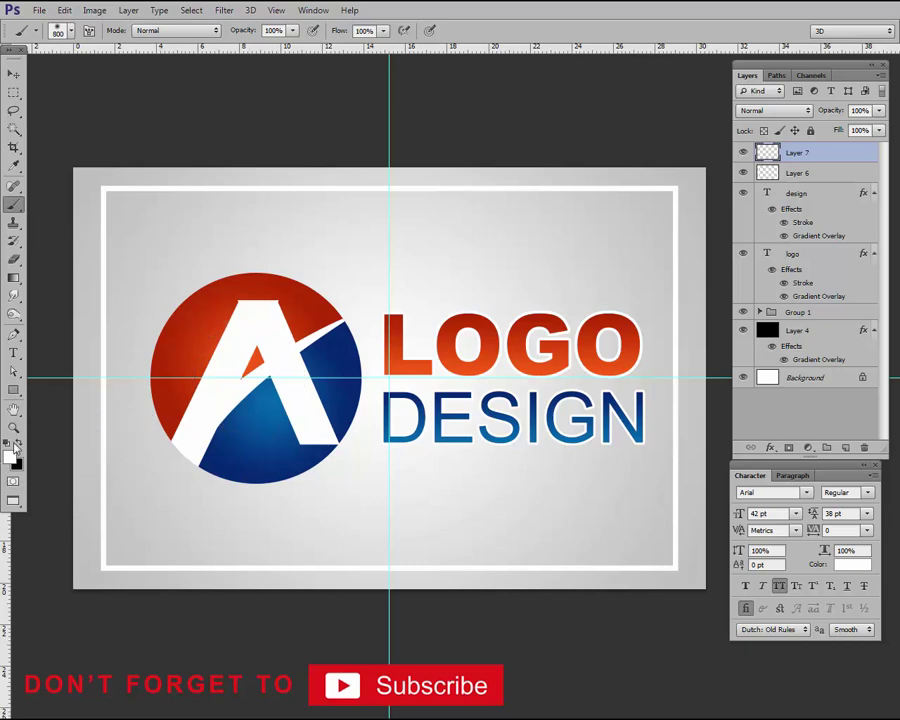
click(18, 444)
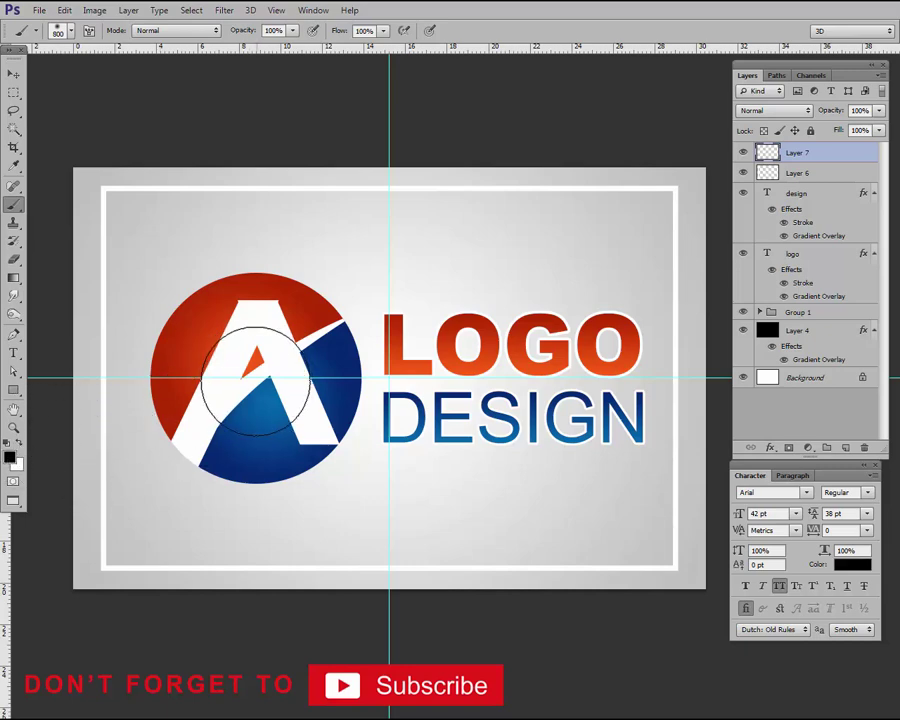
click(256, 380)
Squash the dab into a flat band below the circle and set opacity to 62%.
key(ctrl+t)
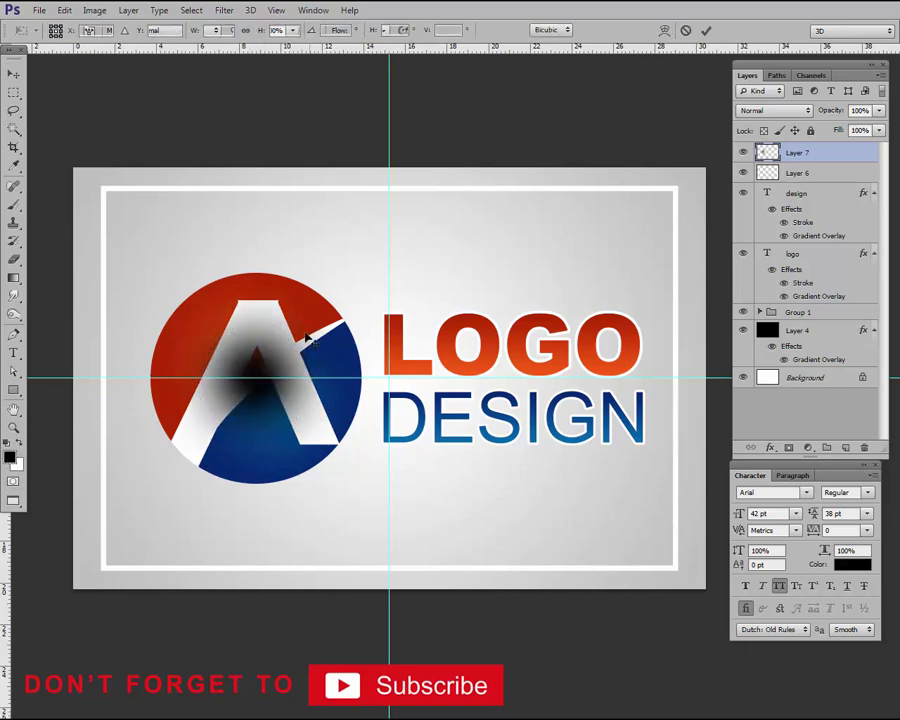
drag(255, 265, 255, 466)
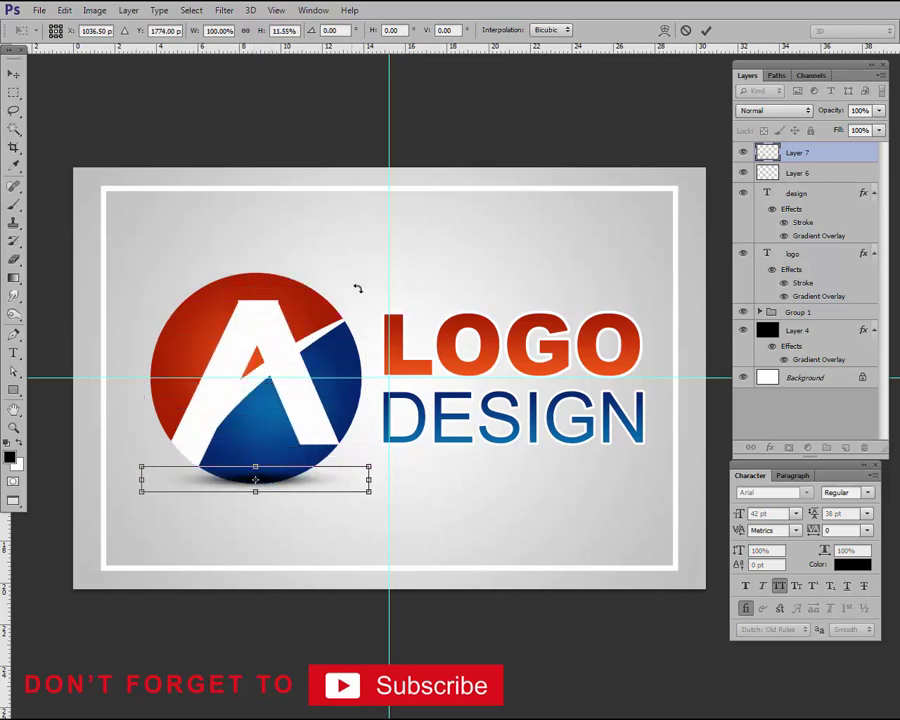
key(Return)
key(b)
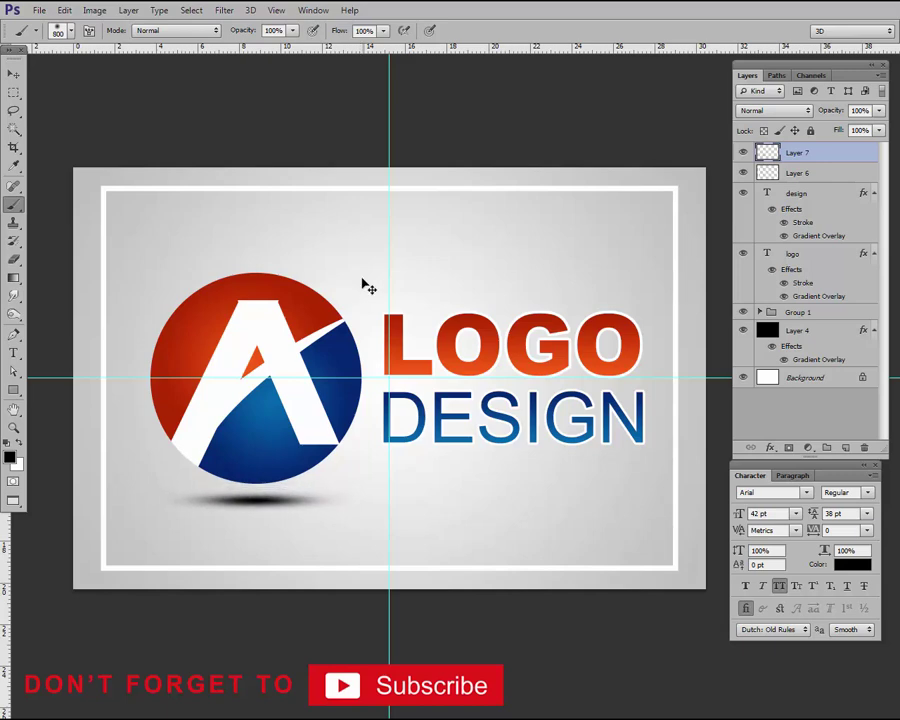
click(879, 110)
drag(880, 136, 853, 133)
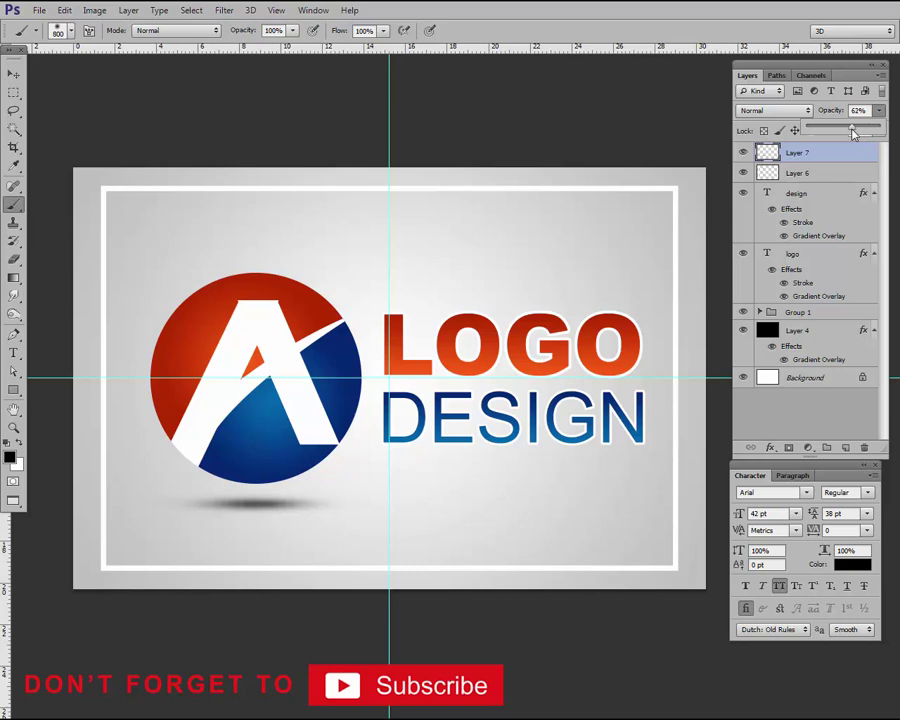
Show the A LOGO DESIGN card full screen, zoomed in, with guides hidden.
key(v)
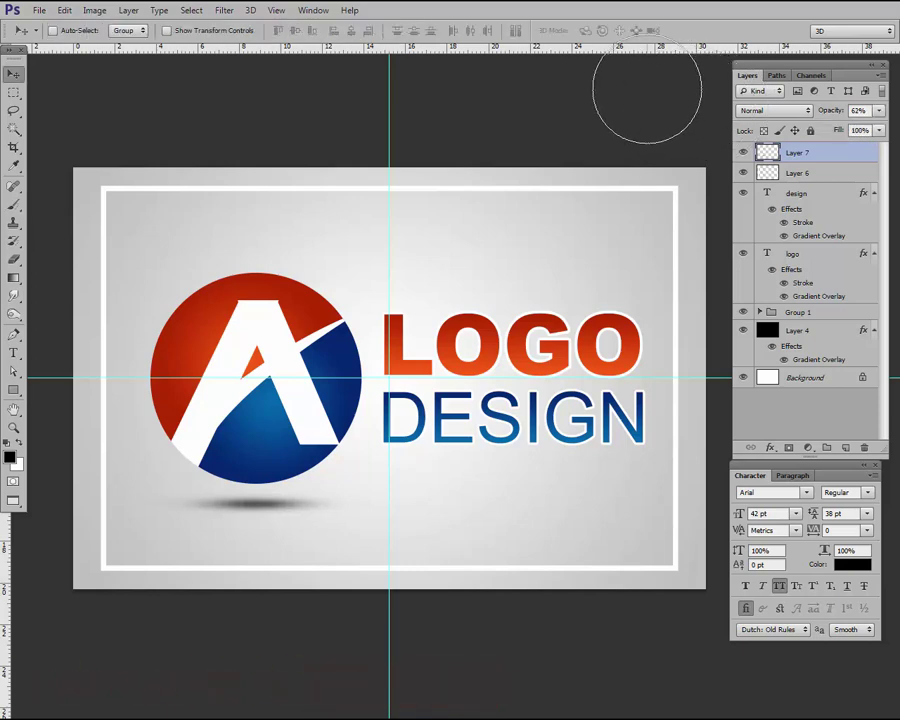
key(f)
key(f)
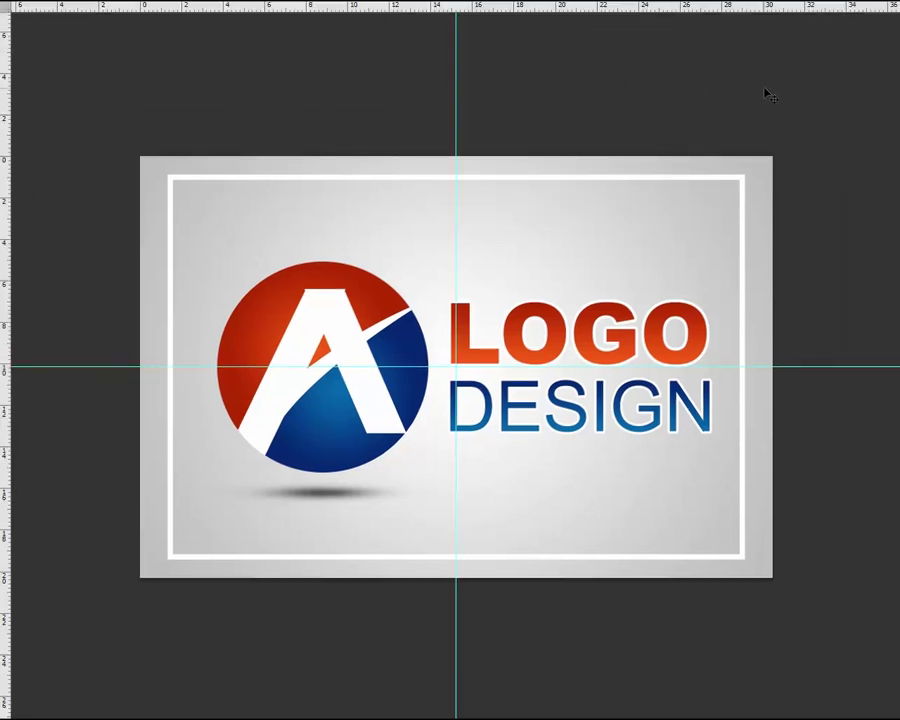
key(ctrl+plus)
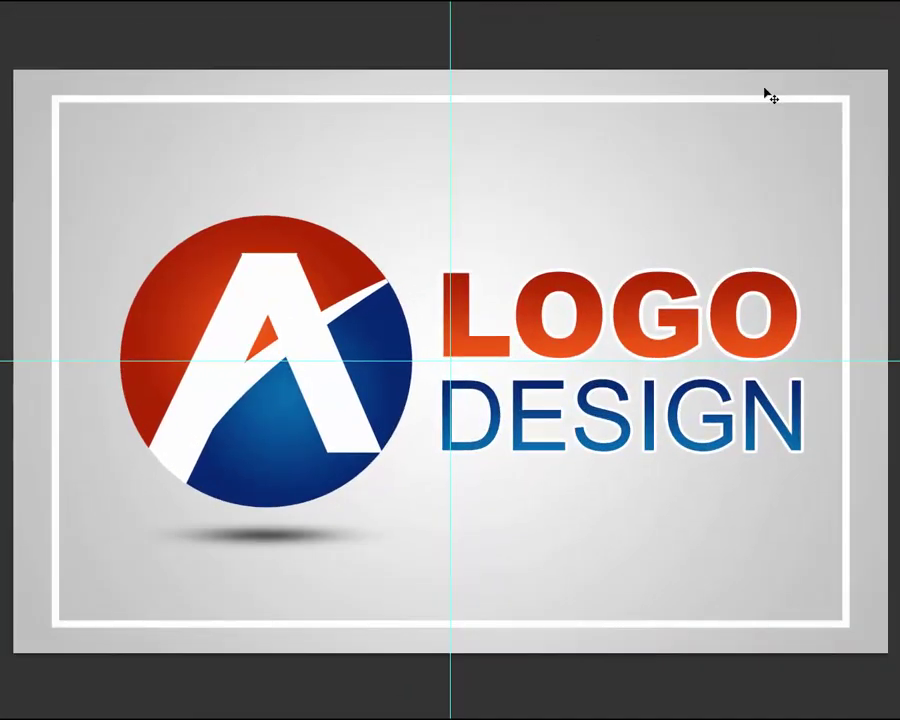
key(ctrl+semicolon)
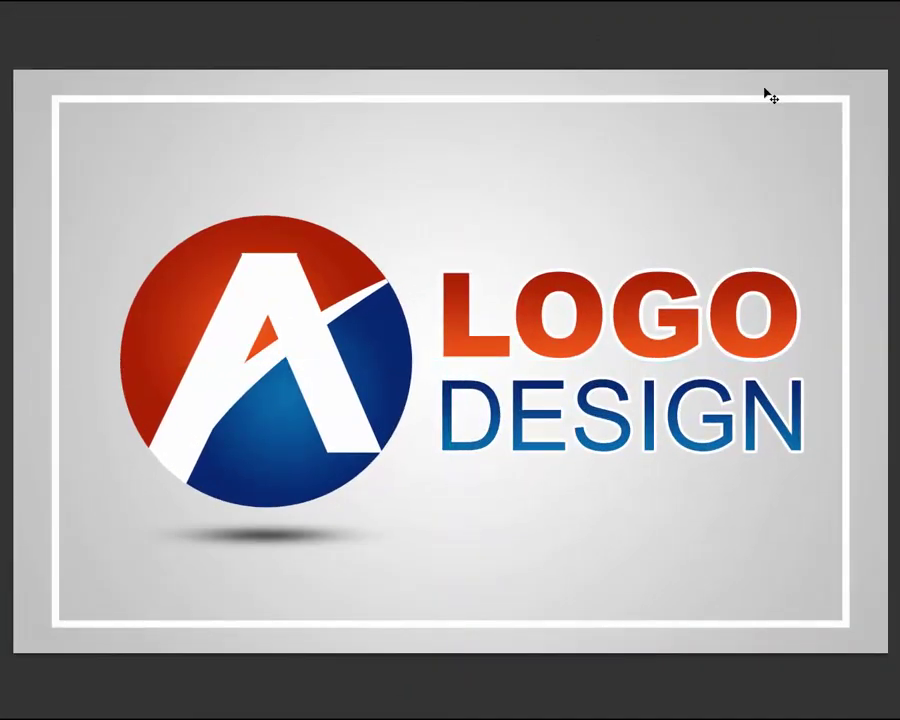